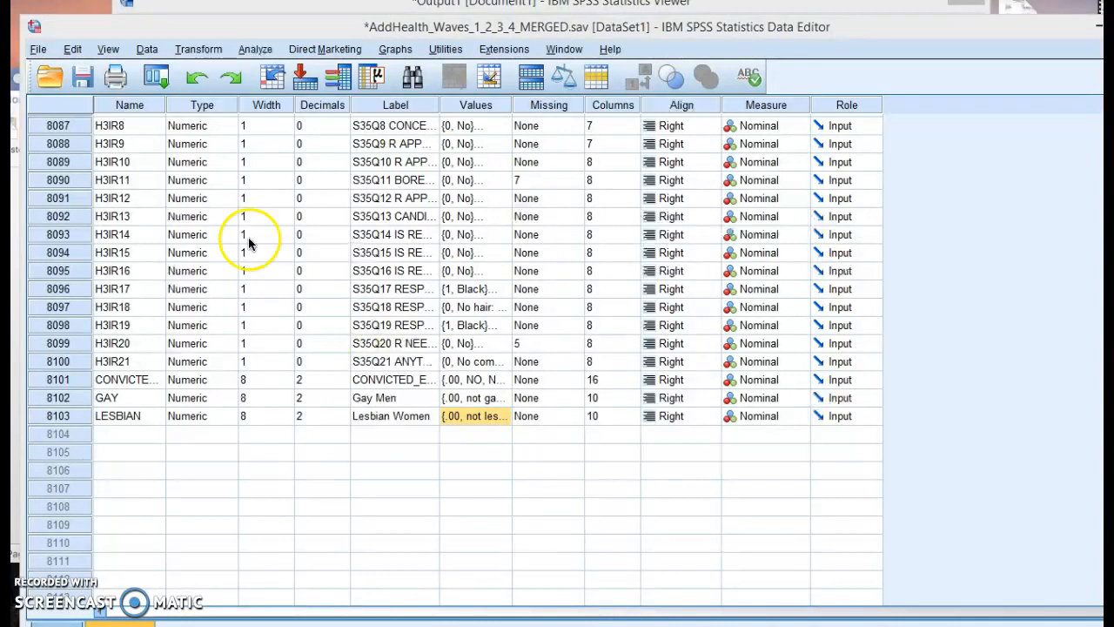
Switch to the Word lab document, read on to question 5 about homosexual parenthood, and highlight the variable name H4KK15A.
left_click(15, 155)
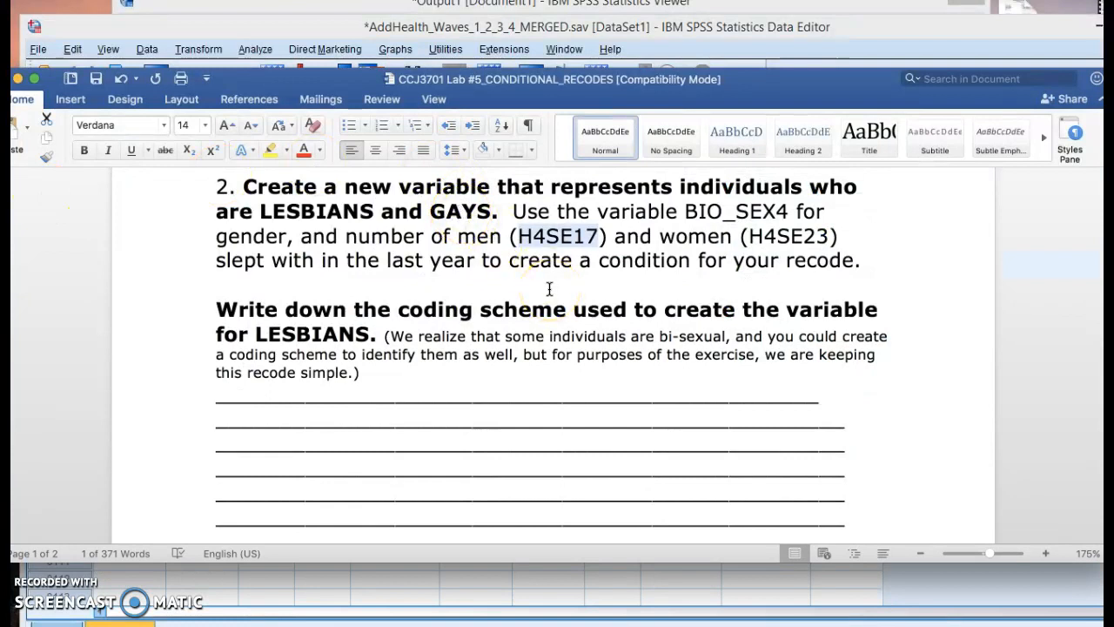
scroll(549, 288, "down", 5)
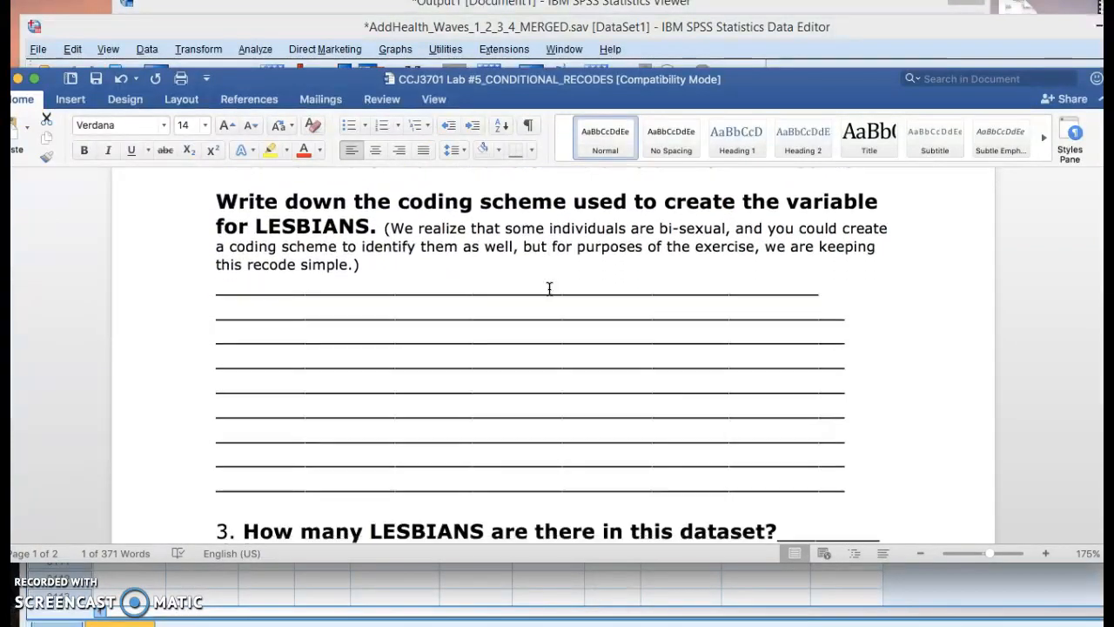
scroll(549, 288, "down", 2)
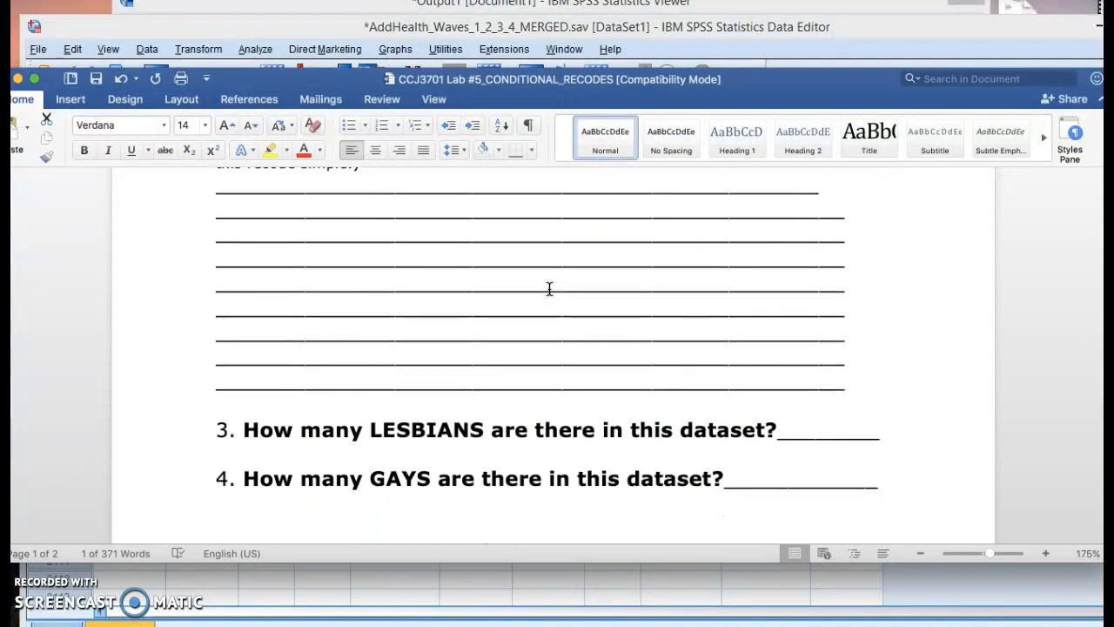
scroll(549, 288, "down", 2)
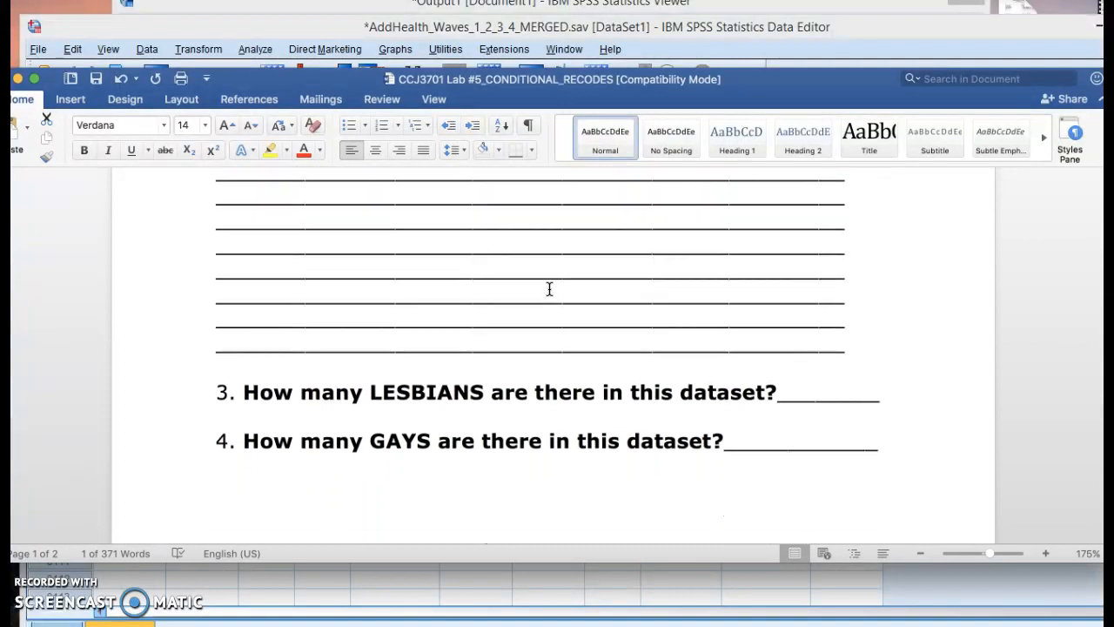
scroll(549, 288, "down", 5)
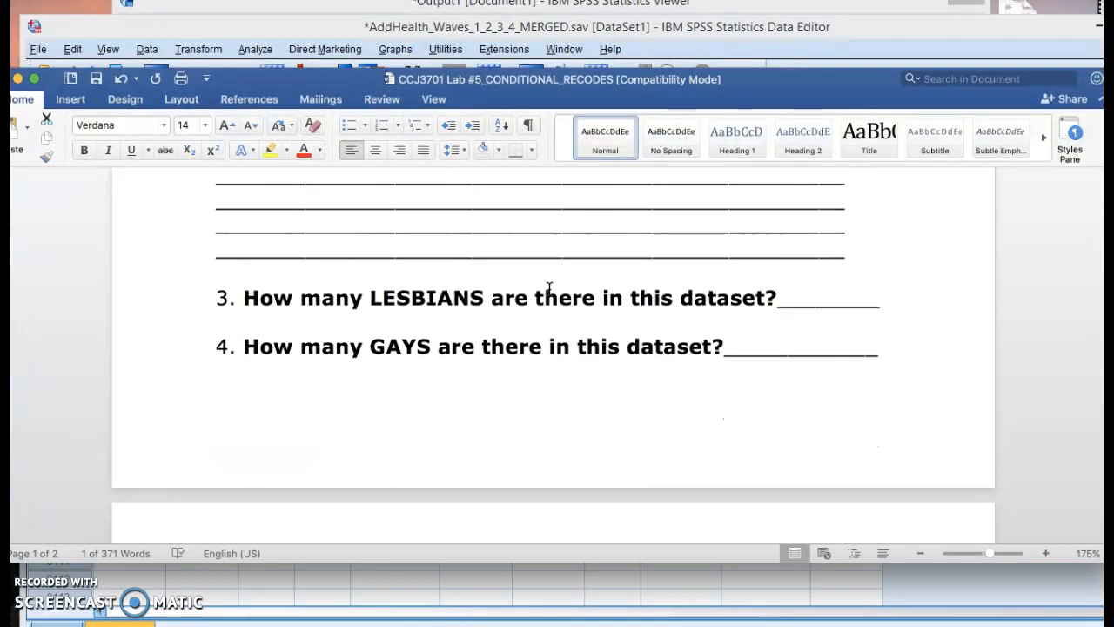
scroll(549, 288, "down", 8)
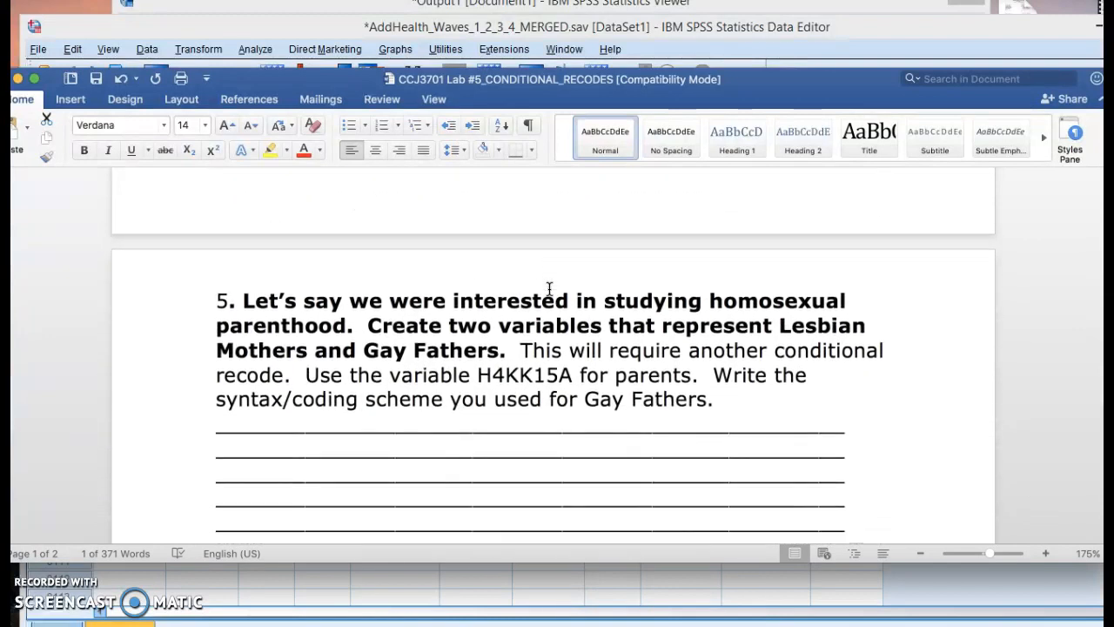
scroll(550, 290, "down", 1)
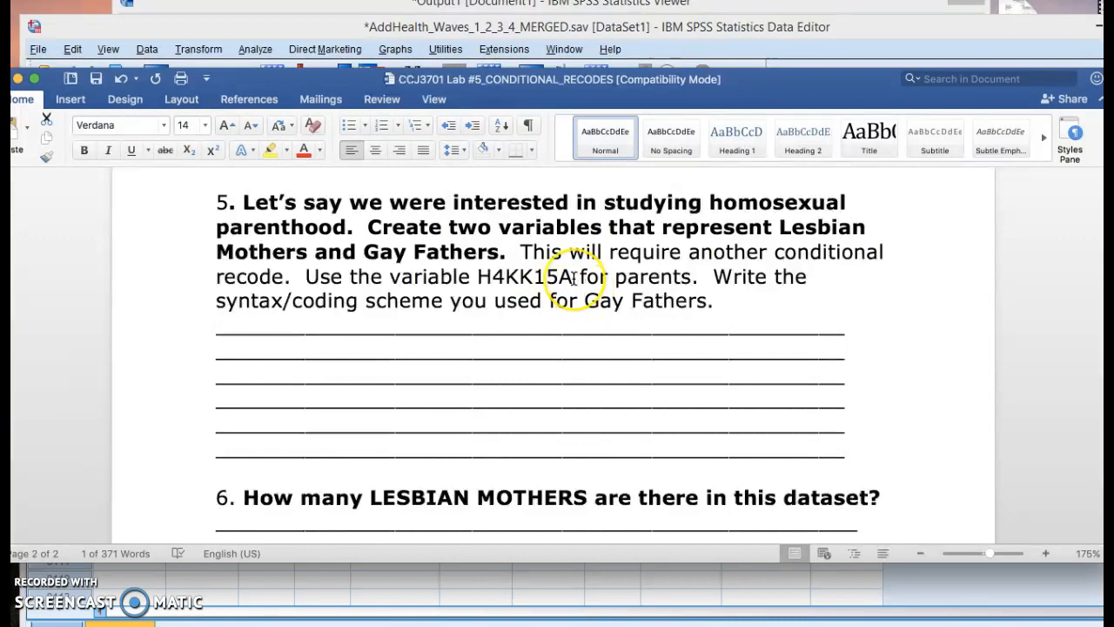
left_click_drag(572, 276, 478, 281)
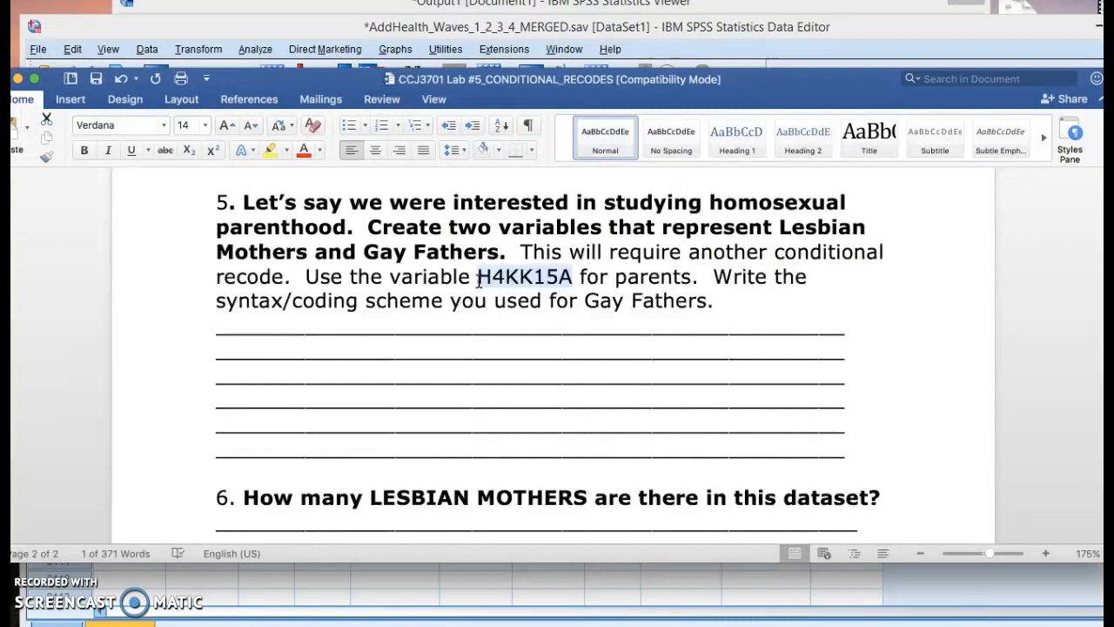
Return to the SPSS Data Editor and find the variable H4KK15A in the Name column.
left_click(313, 26)
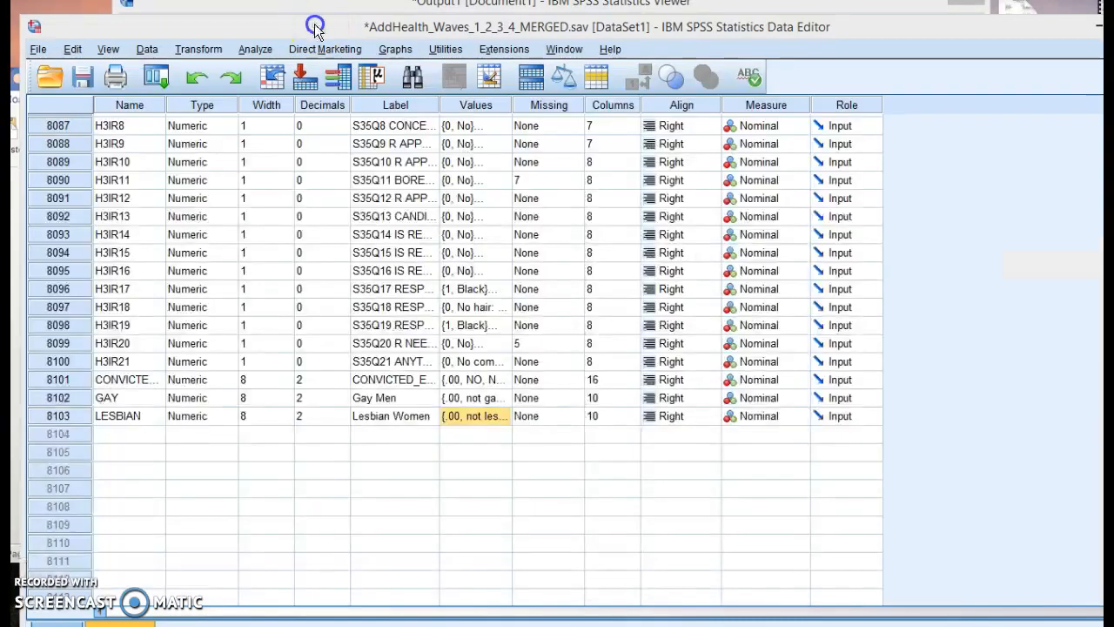
left_click(398, 307)
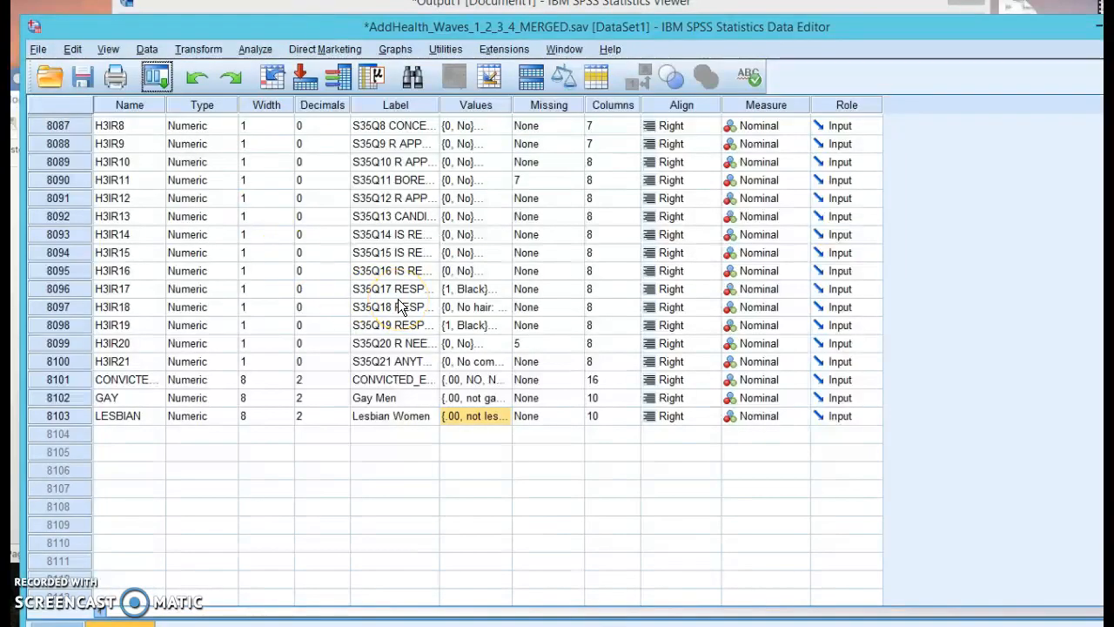
left_click(125, 252)
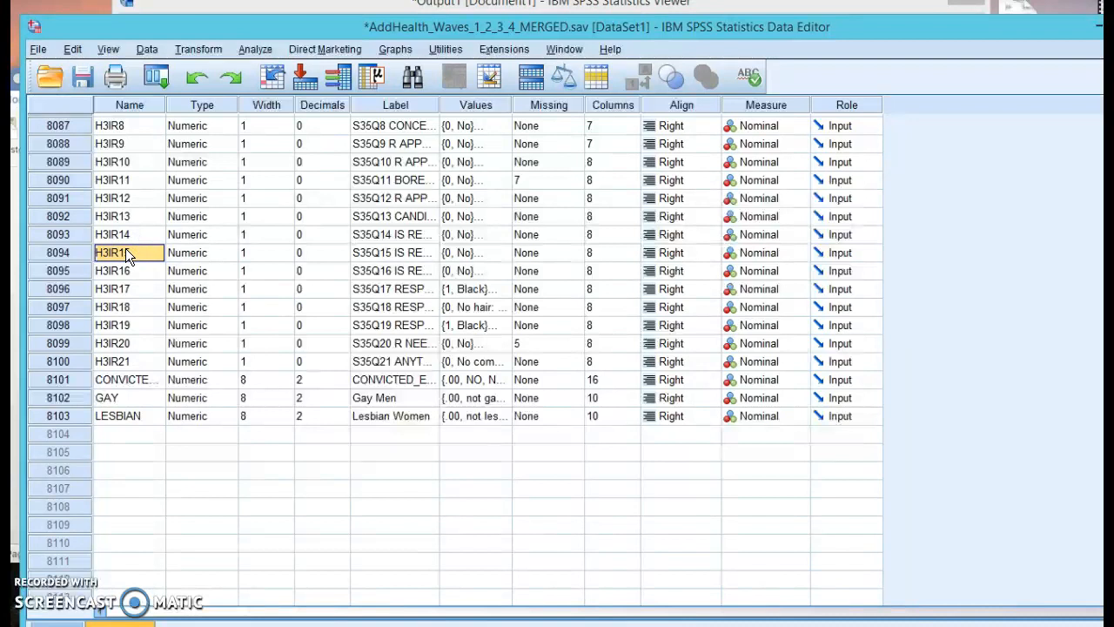
key("ctrl+f")
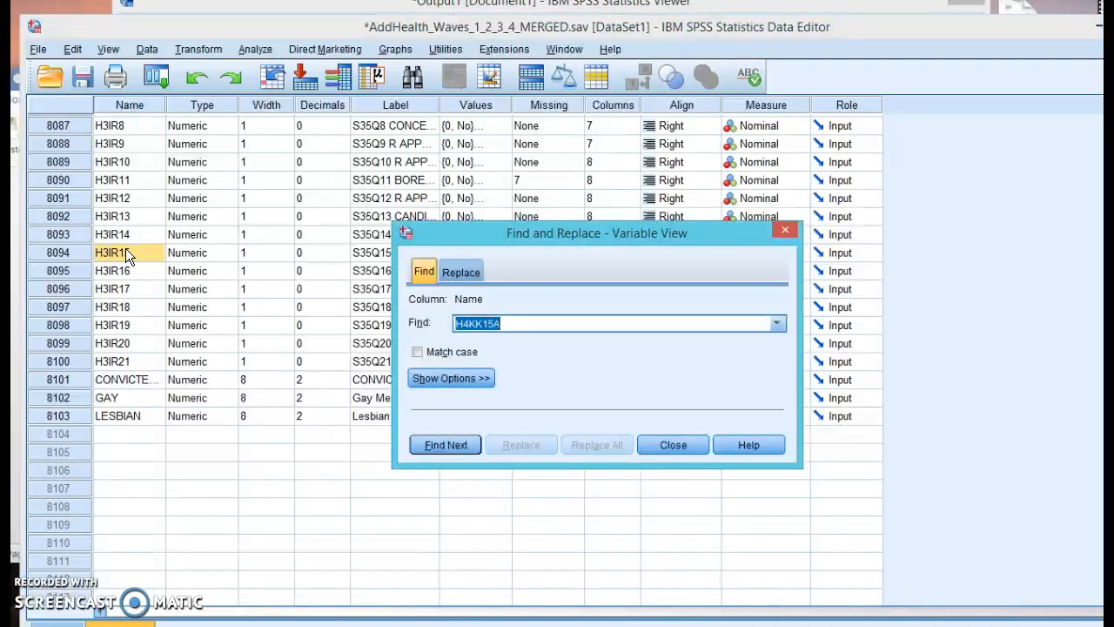
key("BackSpace")
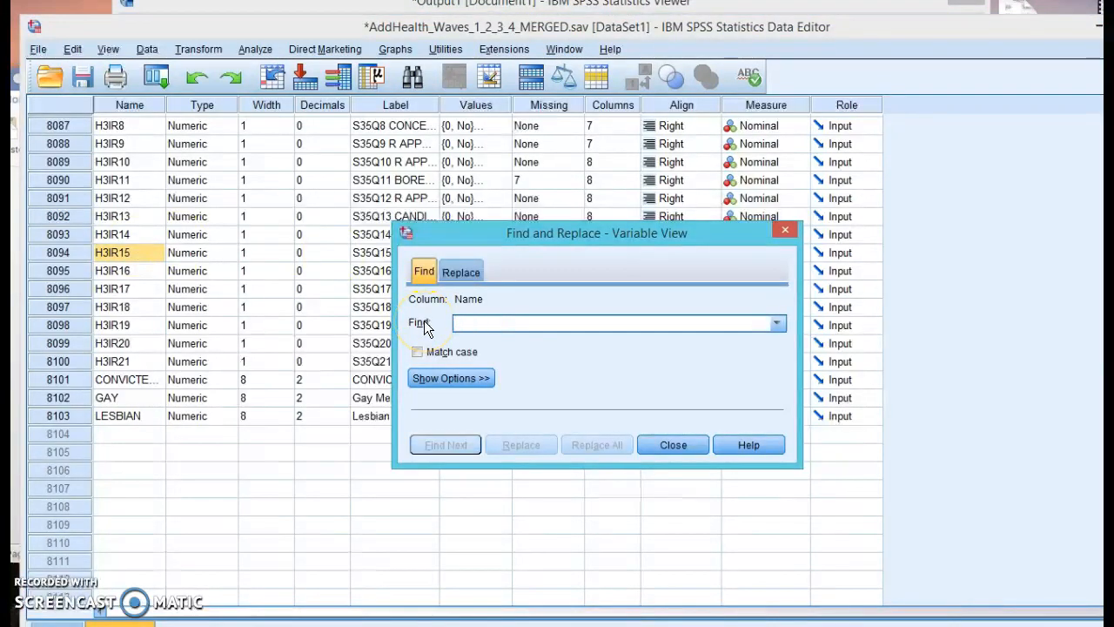
type("H4KK15A")
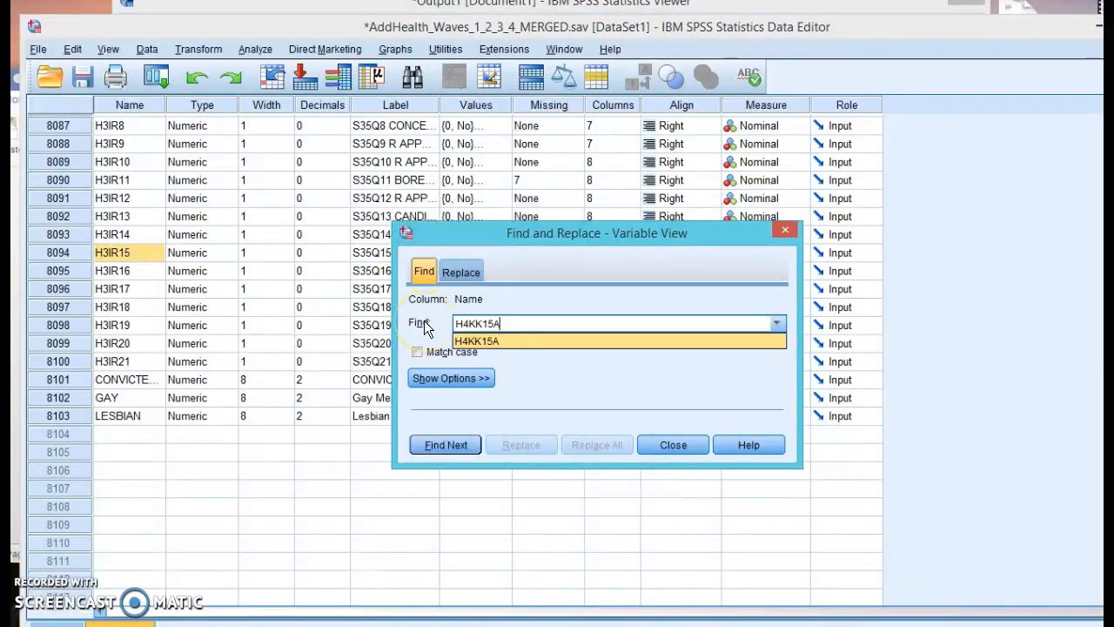
left_click(510, 340)
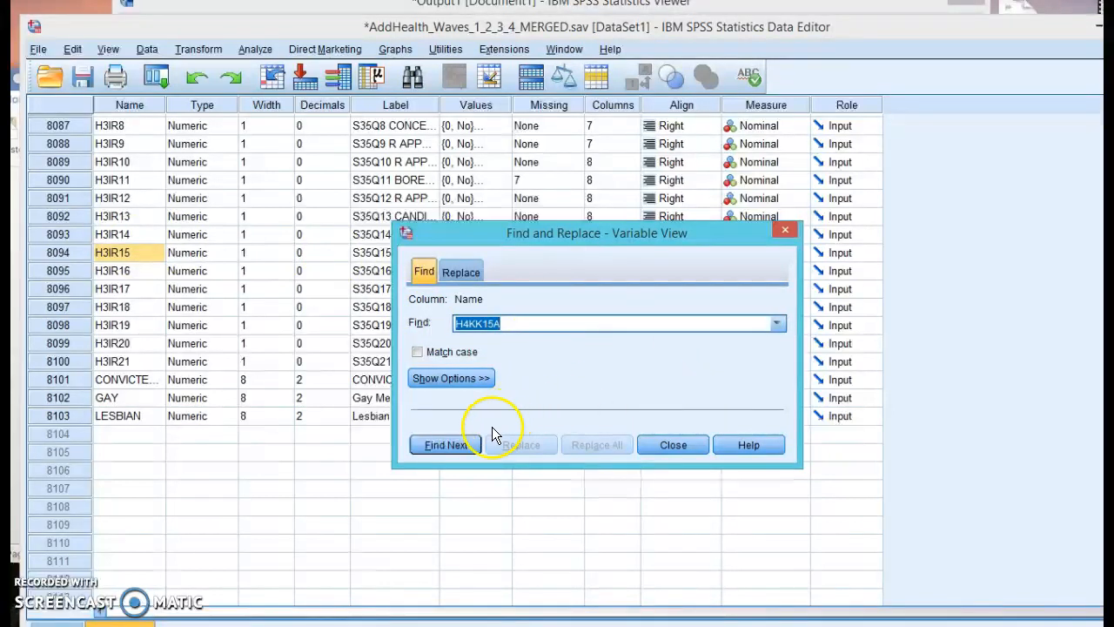
left_click(447, 443)
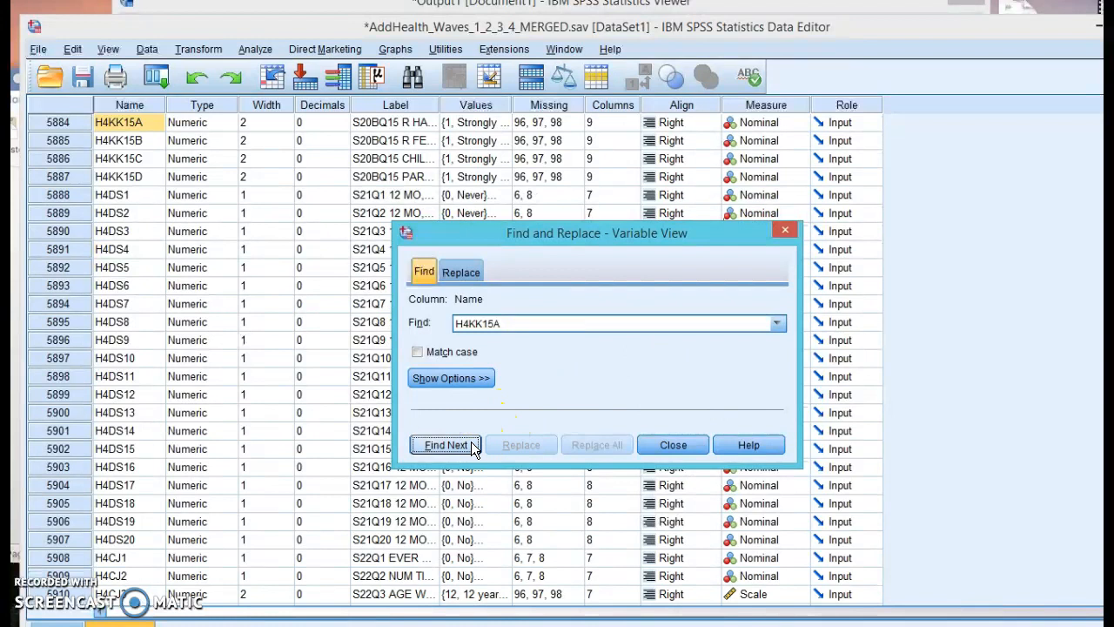
left_click(660, 444)
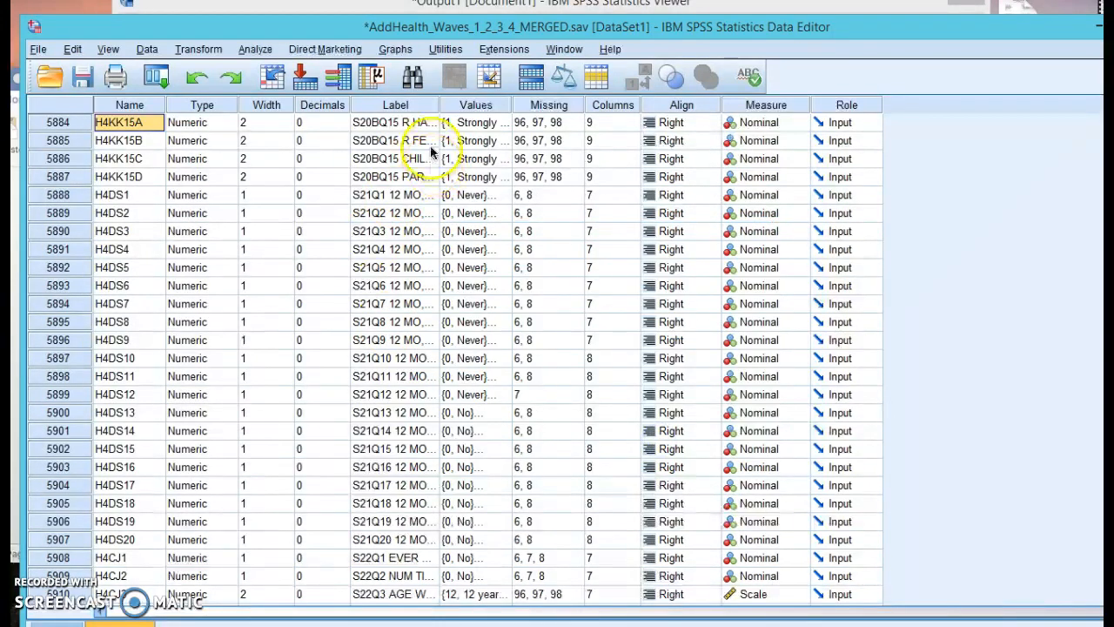
Widen the Label column to show full labels, and open H4KK15A's value labels in an enlarged dialog.
left_click_drag(439, 104, 655, 140)
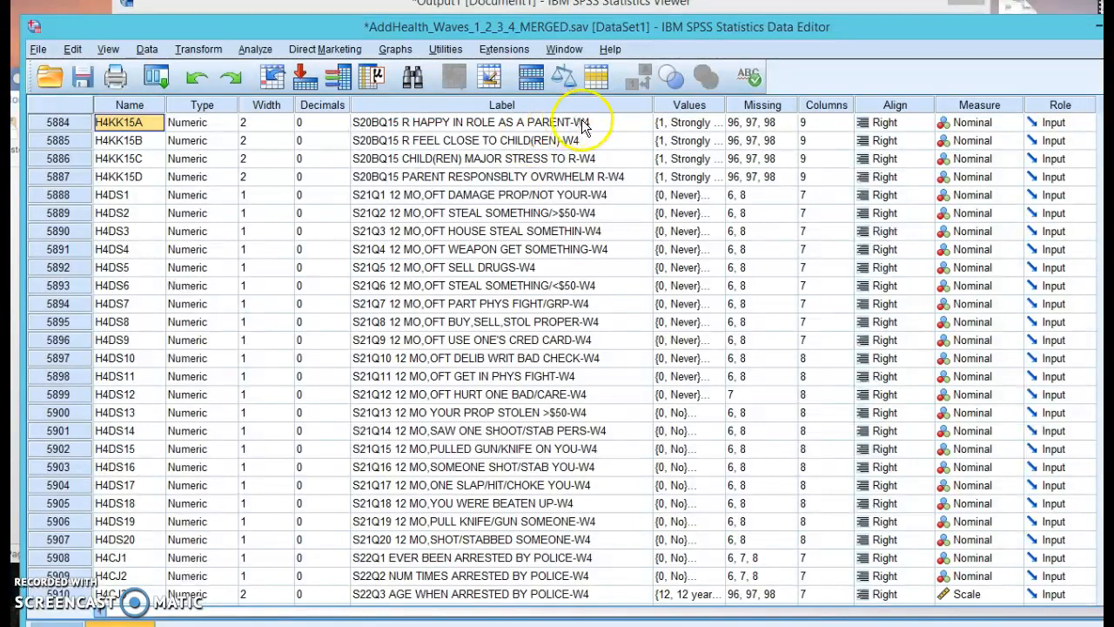
left_click(703, 112)
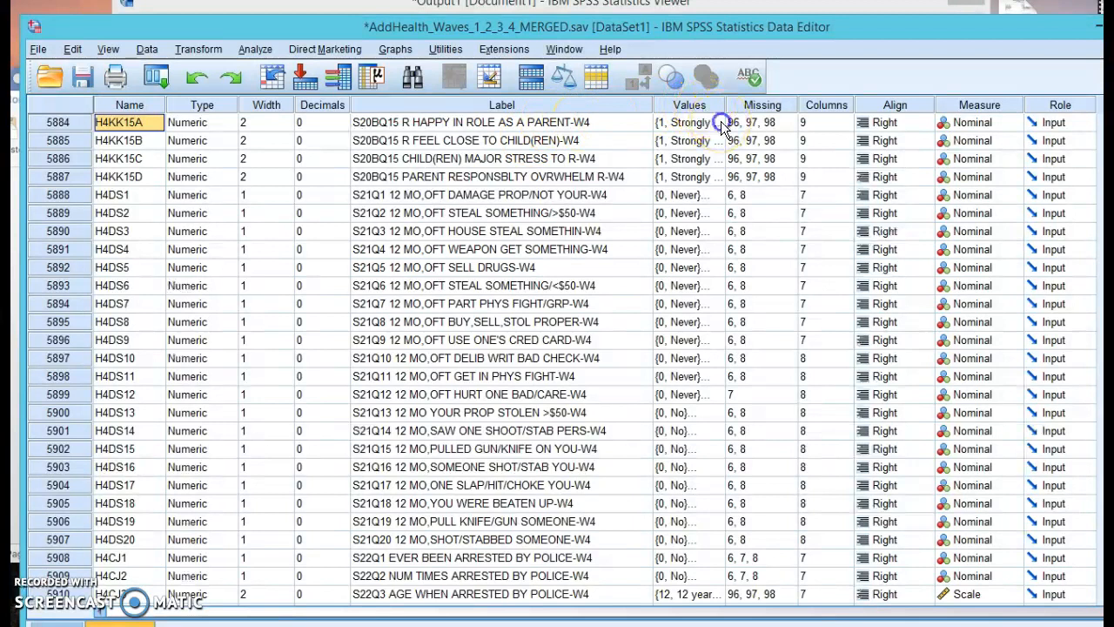
left_click(708, 122)
left_click(717, 122)
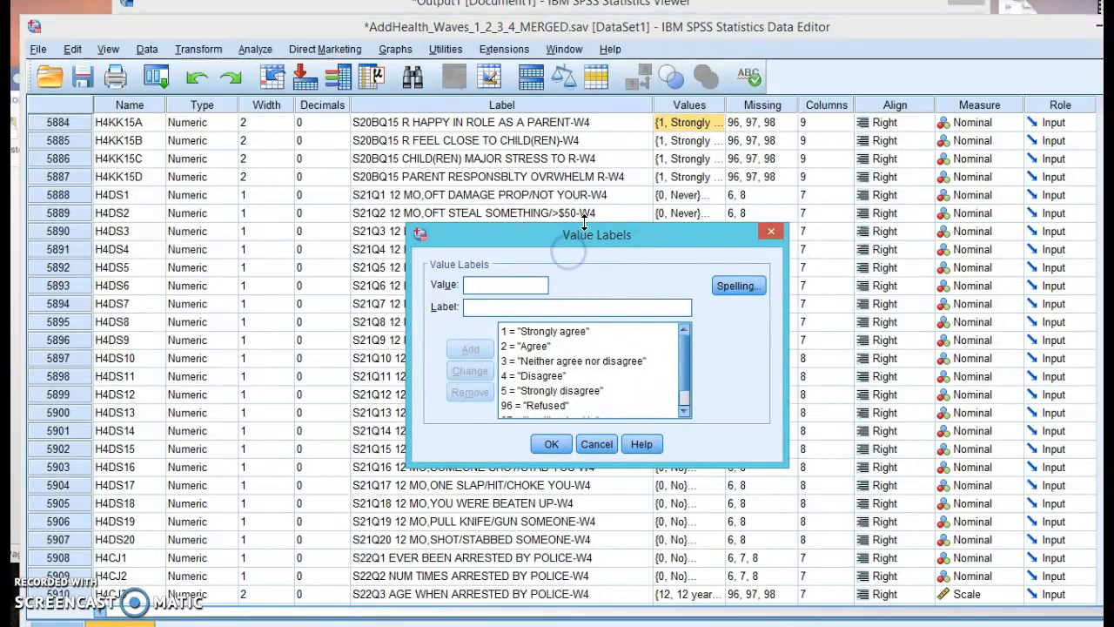
left_click_drag(582, 224, 588, 118)
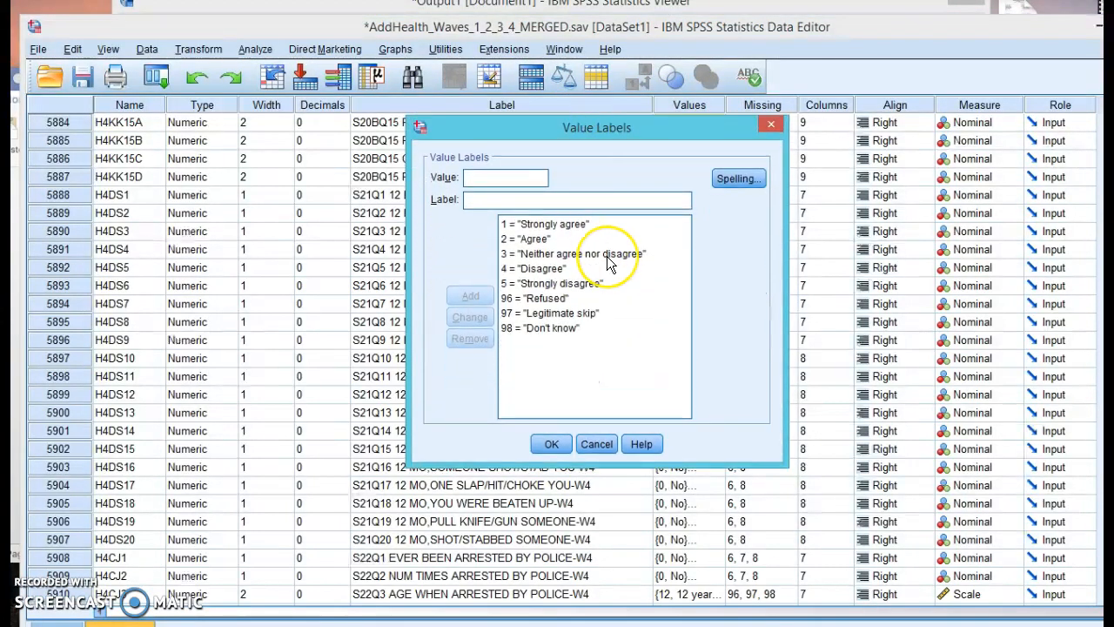
Go through H4KK15A's value labels from Strongly agree to Don't know, and close them without changes.
left_click(535, 225)
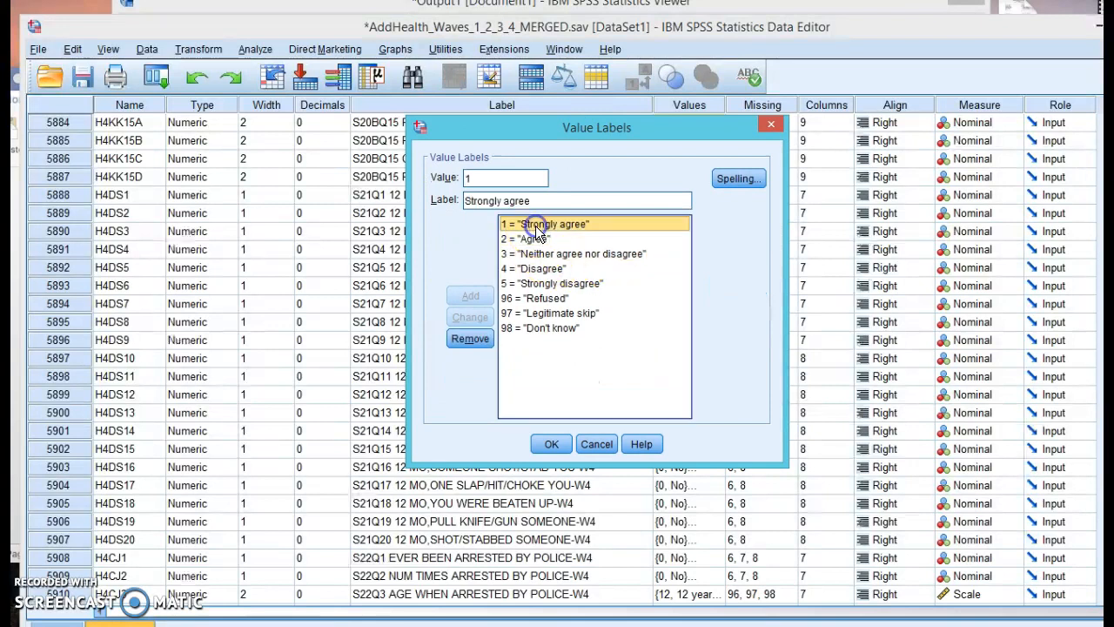
key("Down")
key("Down")
key("Down")
key("Down")
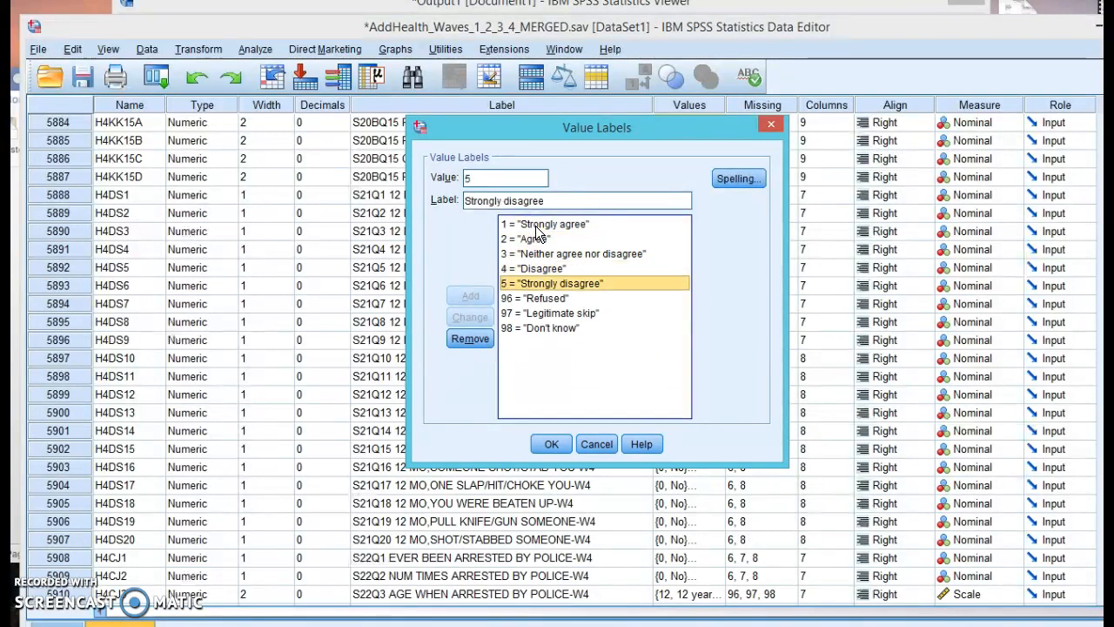
key("Up")
key("Up")
key("Up")
key("Up")
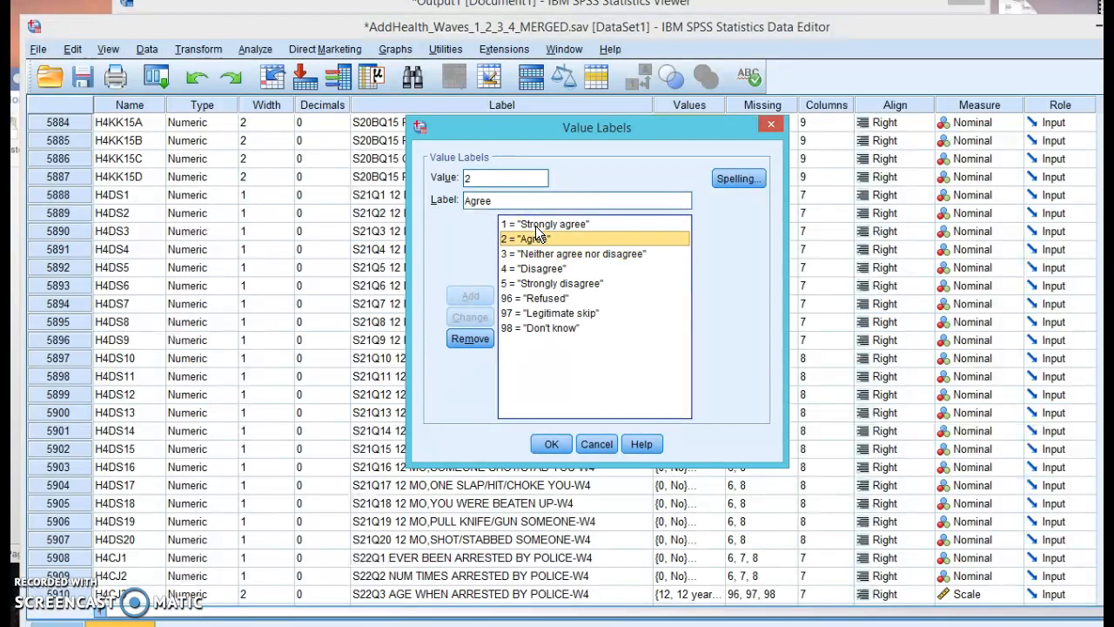
key("Down")
key("Down")
key("Down")
key("Down")
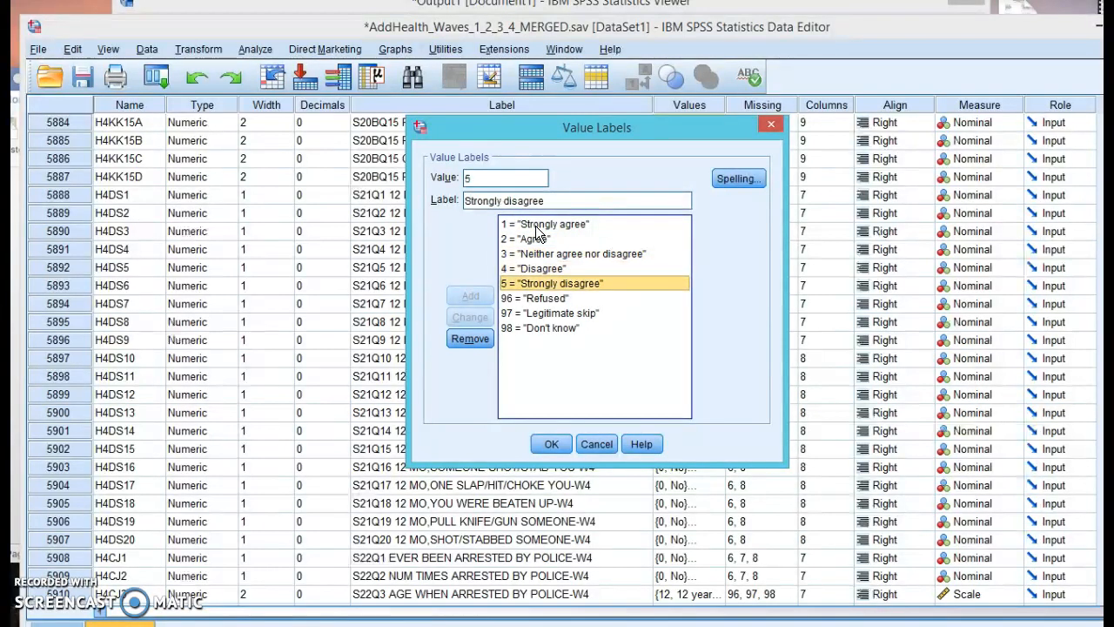
key("Down")
key("Down")
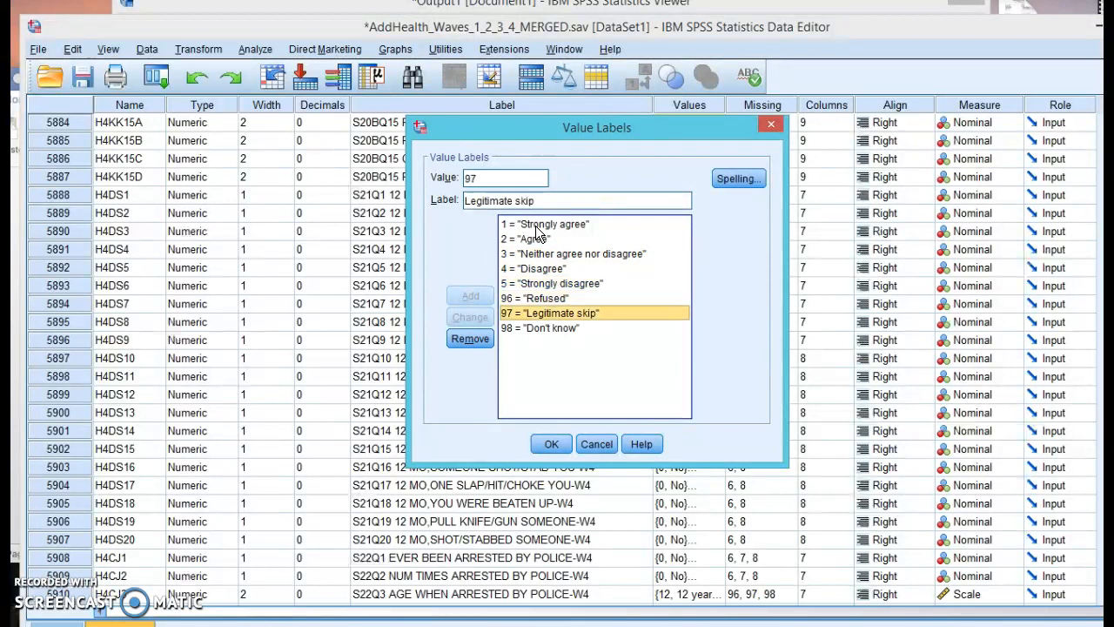
key("Down")
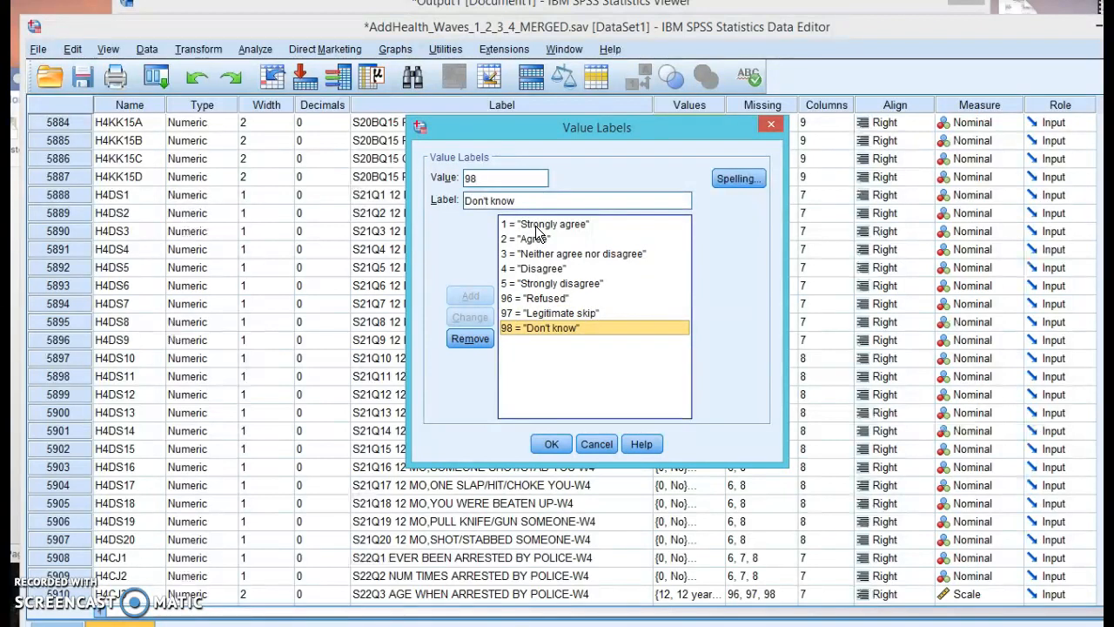
left_click(596, 444)
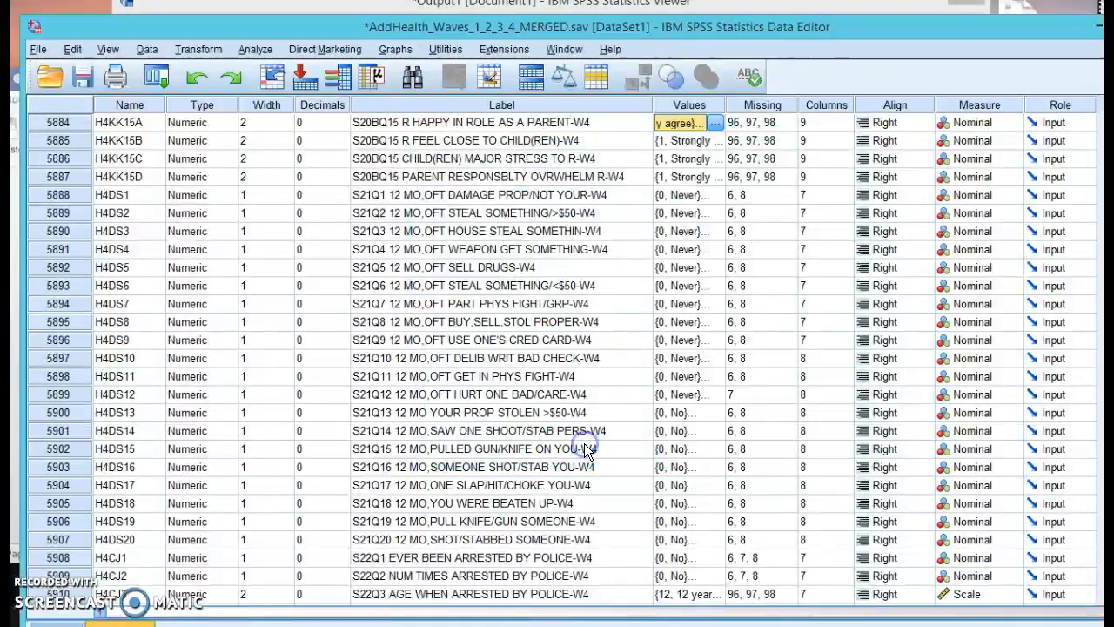
Generate descriptive statistics for H4KK15A and examine its frequency table, including the missing categories.
double_click(152, 121)
right_click(152, 120)
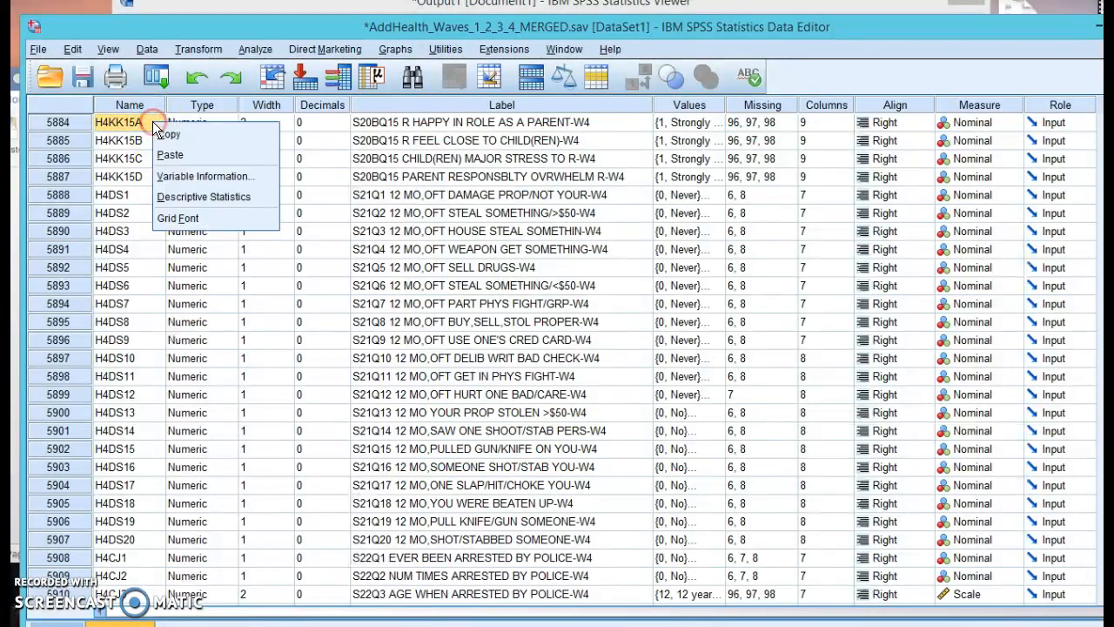
left_click(221, 195)
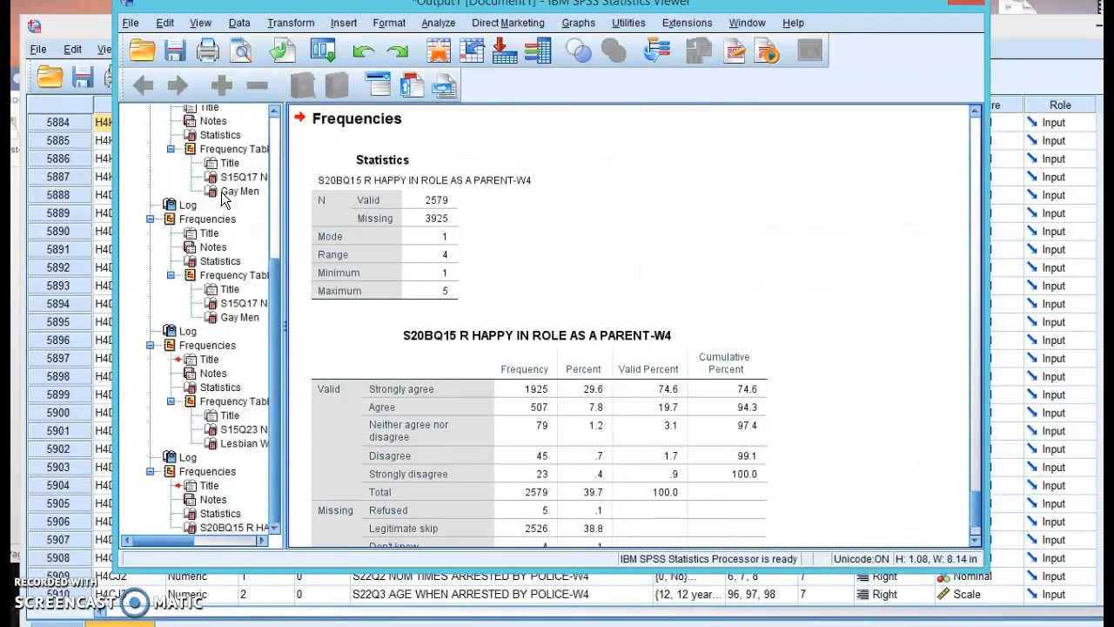
left_click(609, 348)
scroll(591, 348, "down", 3)
left_click(562, 357)
left_click(463, 336)
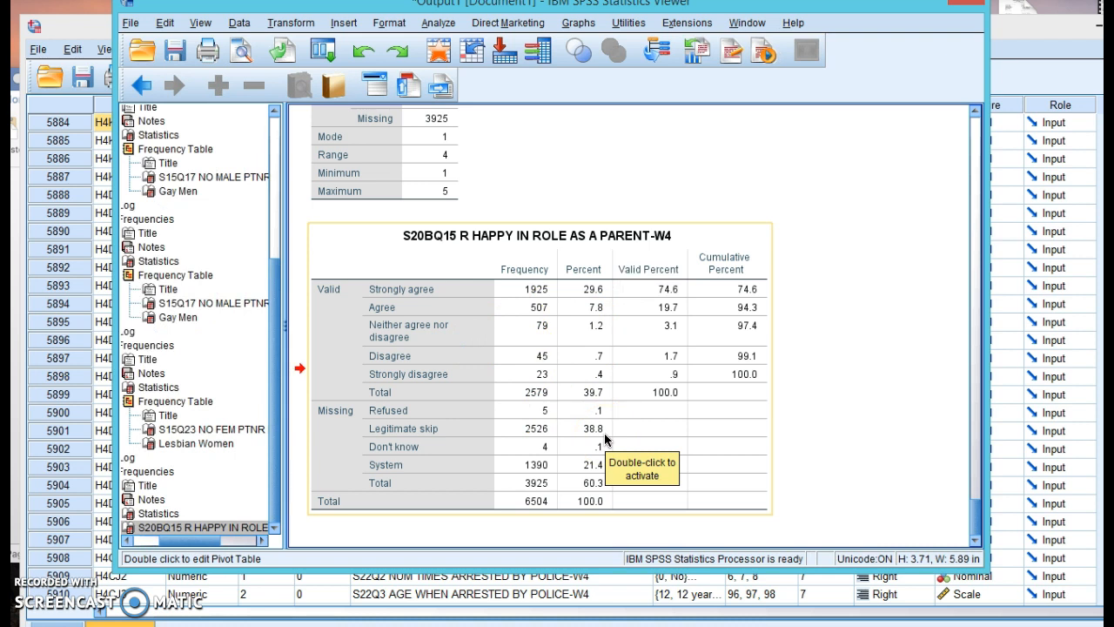
left_click(924, 376)
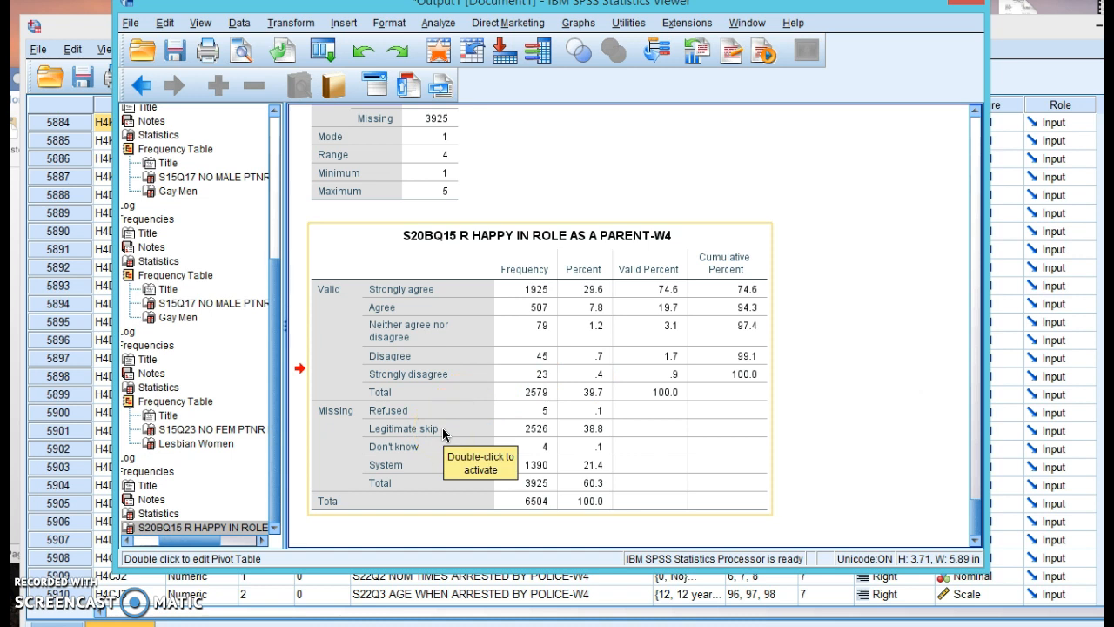
Return to the Data Editor, start Recode into Different Variables, and remove the leftover H4SE17 --> GAY mapping.
left_click(908, 399)
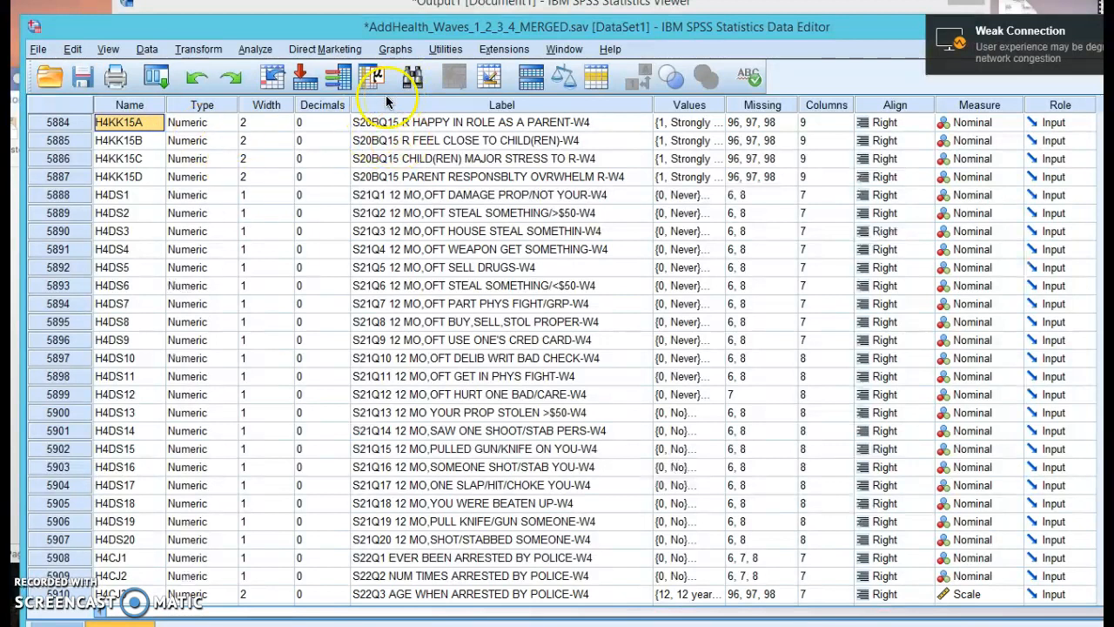
left_click(213, 50)
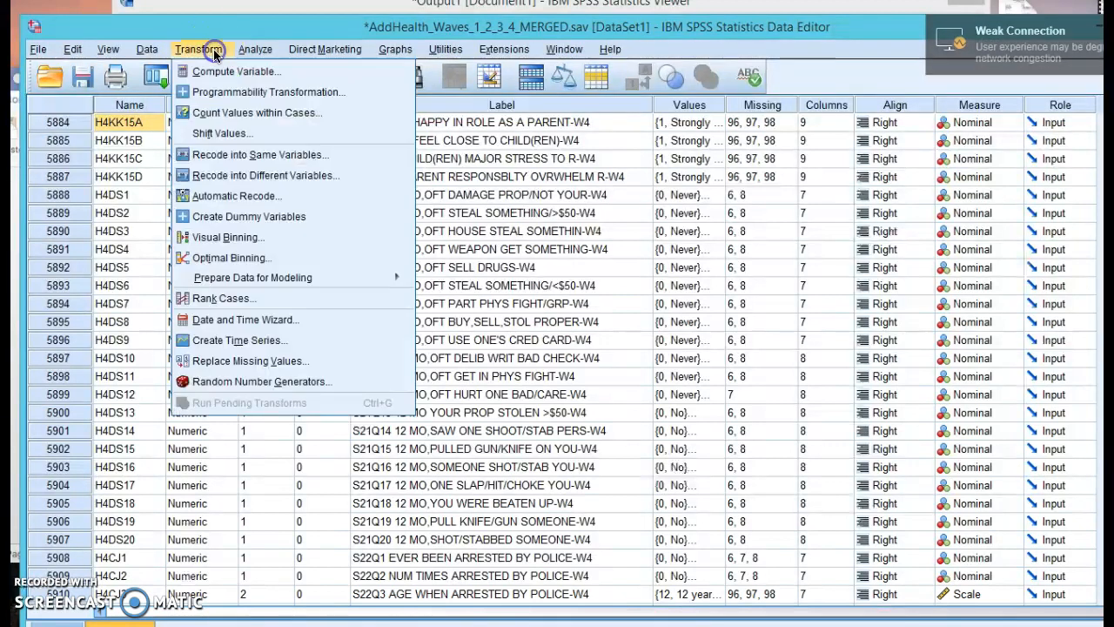
left_click(338, 175)
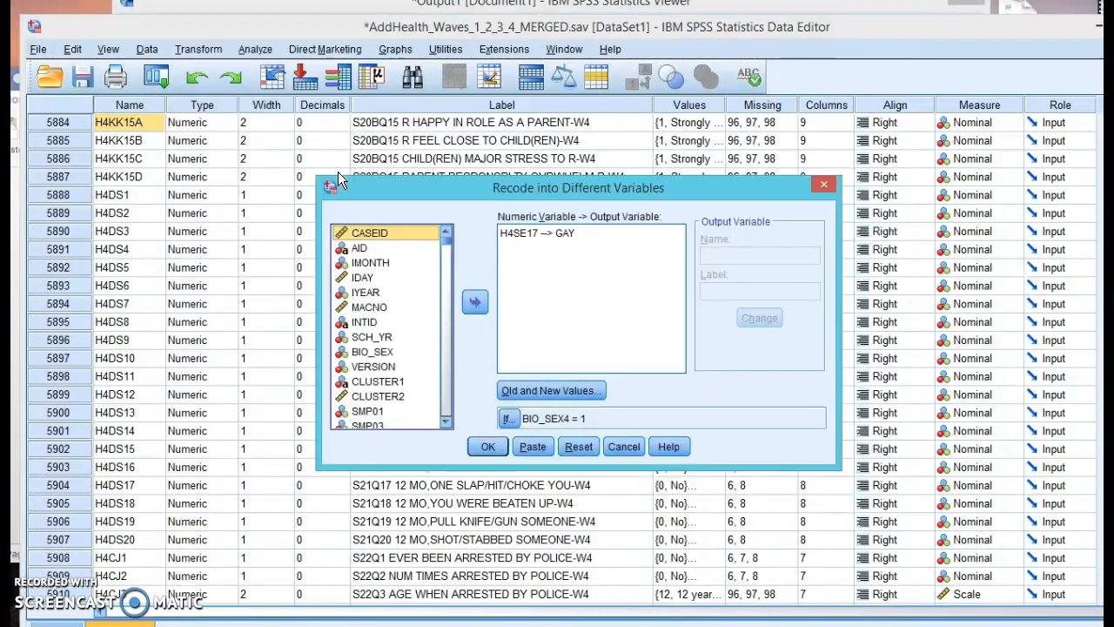
left_click(519, 233)
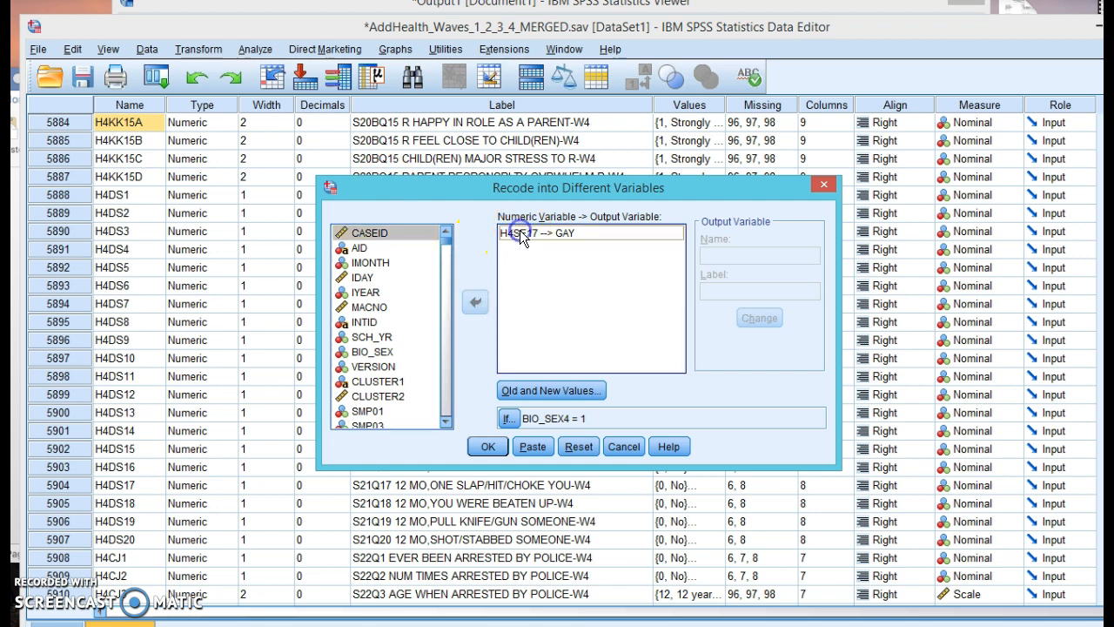
left_click(482, 297)
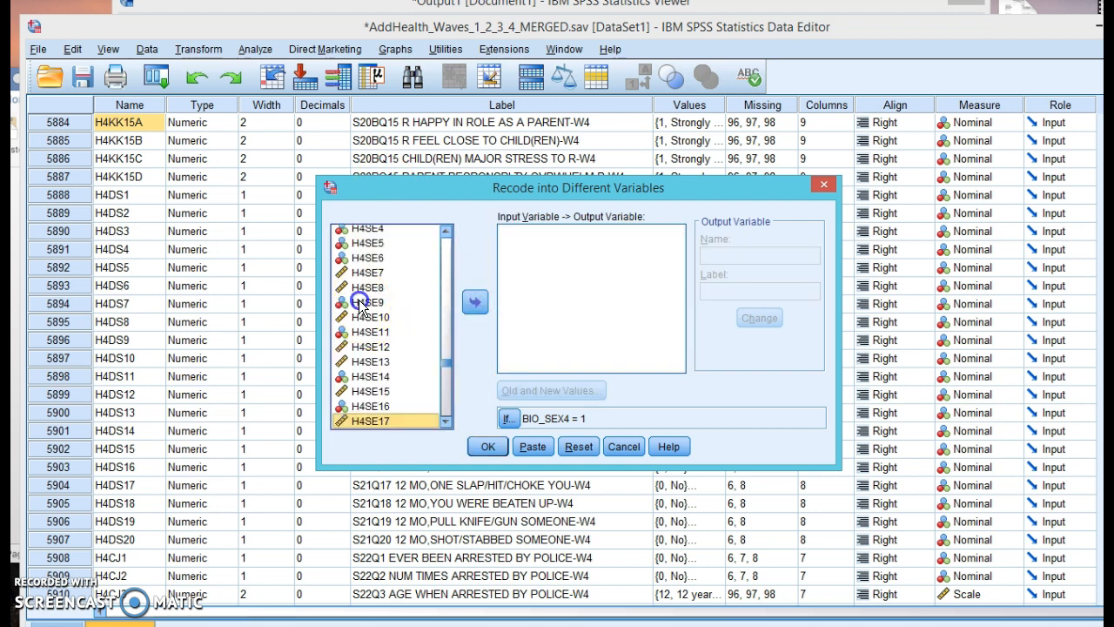
Find H4KK15A in the variable list and add it as the input variable for the recode.
left_click(359, 303)
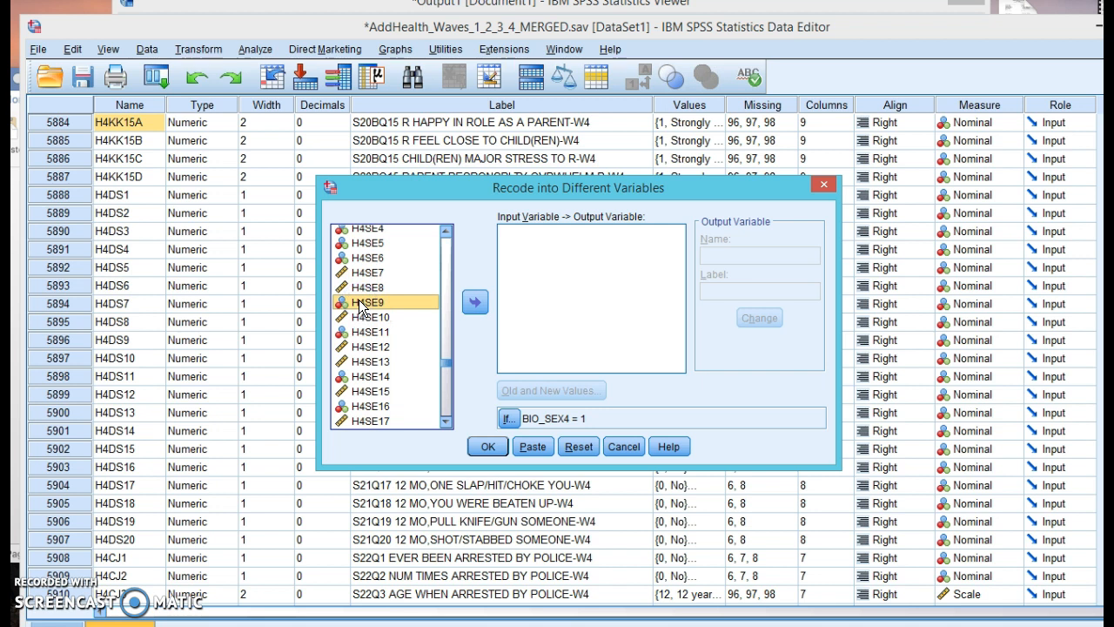
type("h4k")
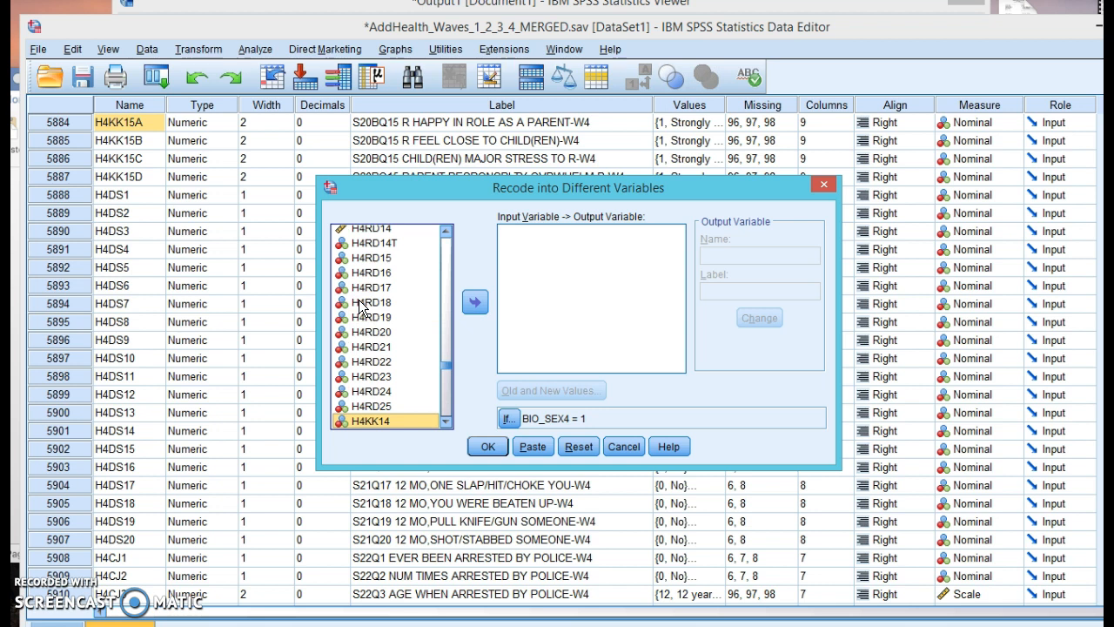
left_click(432, 417)
left_click_drag(449, 424, 449, 424)
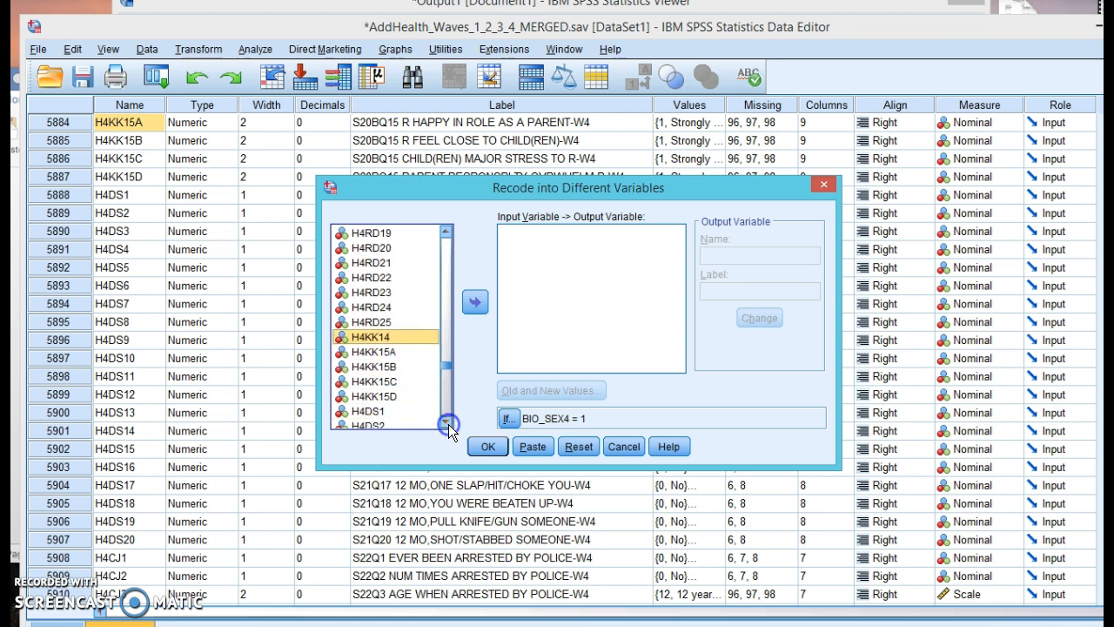
left_click(386, 353)
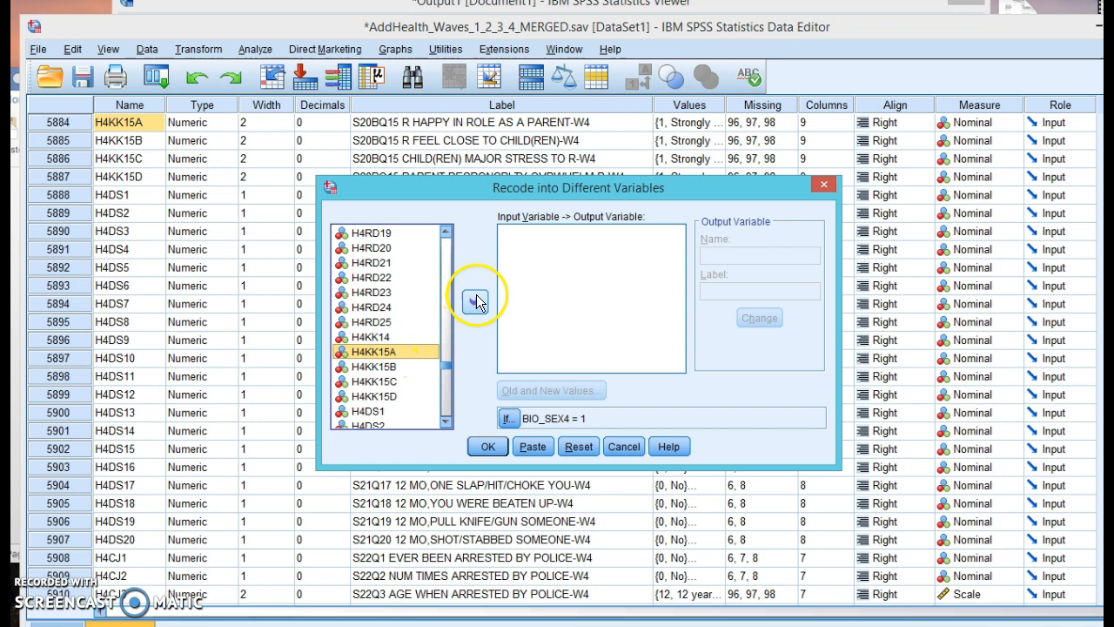
left_click(474, 301)
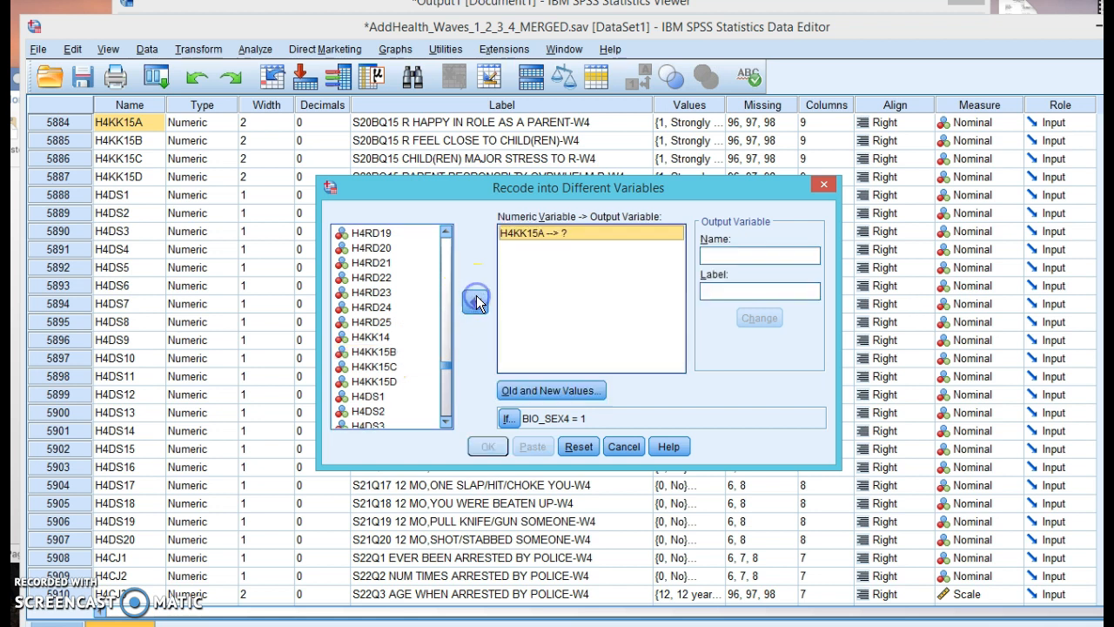
Name the output variable LESBIAN_MOM and give it the label "Lesbian Mom".
left_click(717, 254)
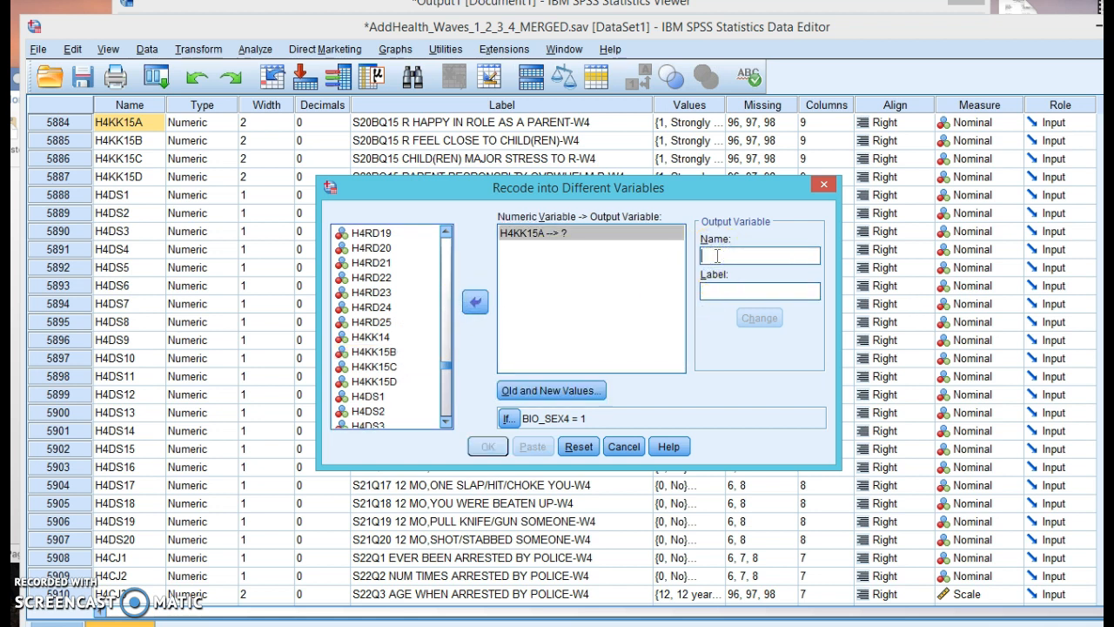
type("LE")
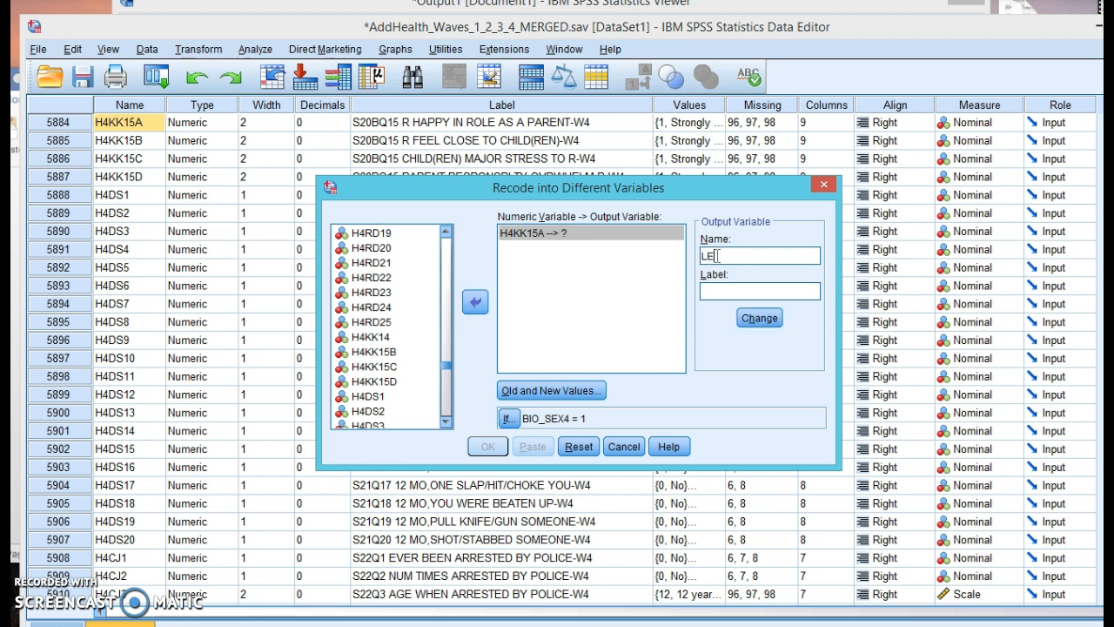
type("SBIAN_MOM")
left_click(709, 290)
type("Lesbian Mom")
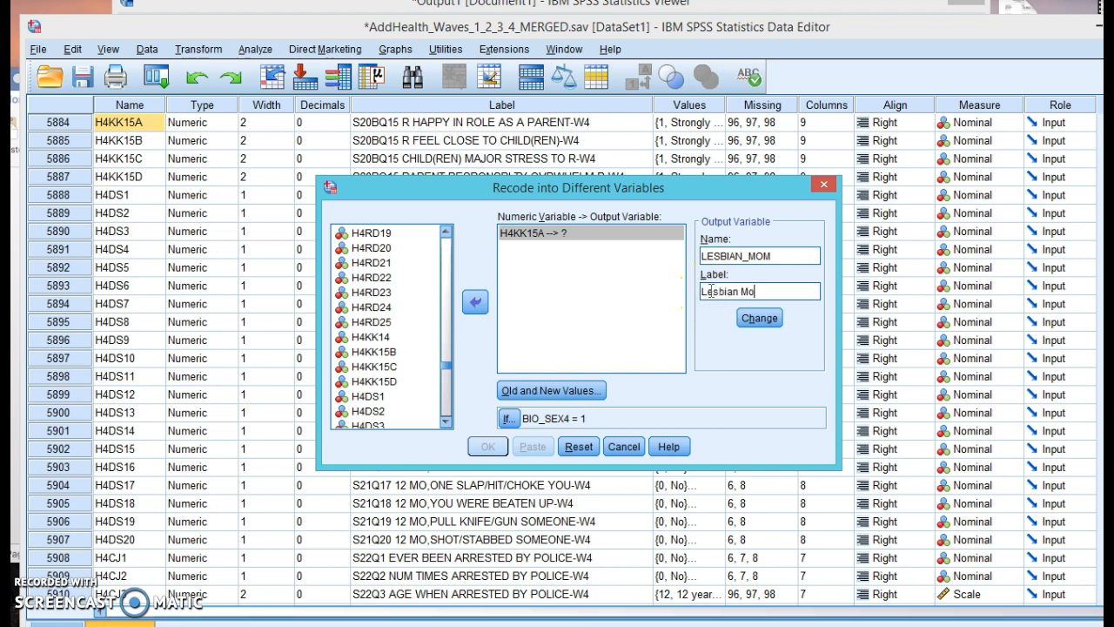
Open the old and new values, and add a rule recoding the range 1 through 5 to 1.
left_click(583, 391)
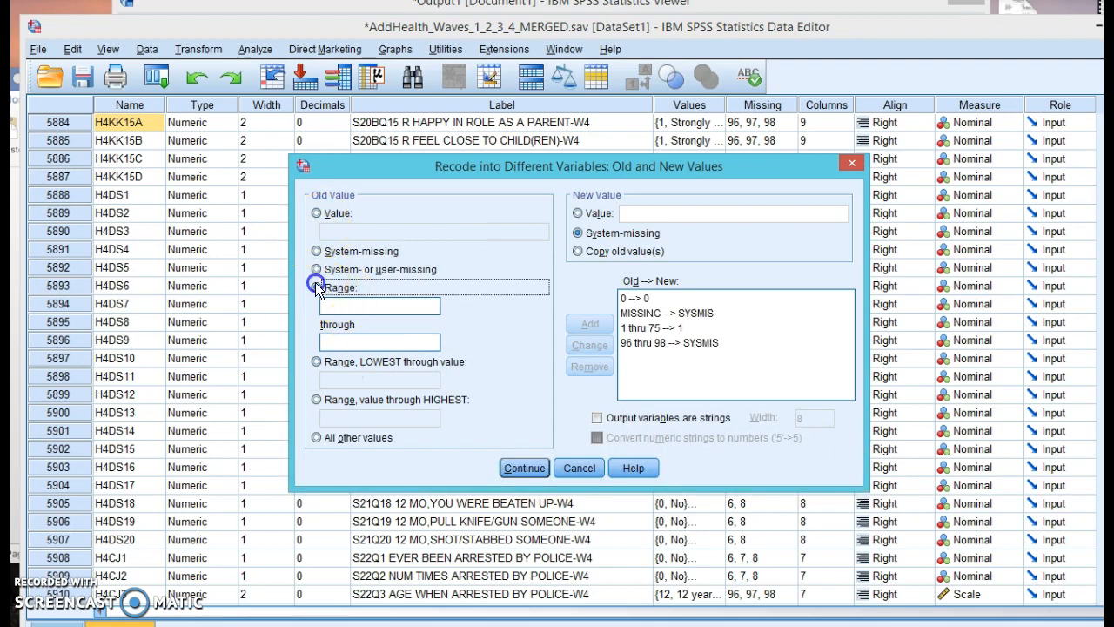
left_click(339, 305)
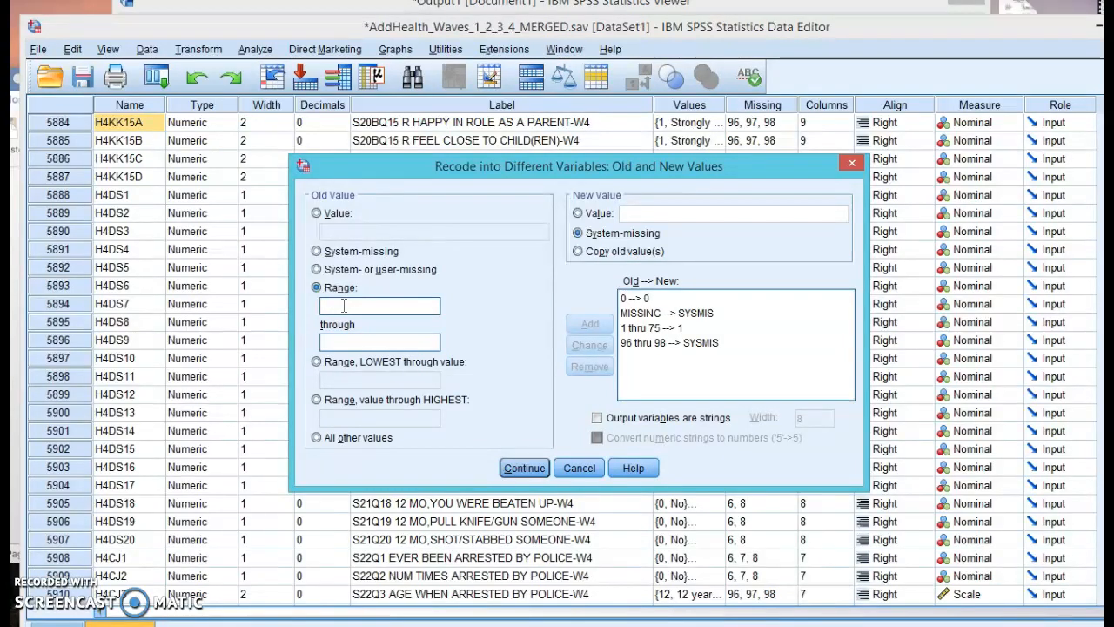
type("1")
left_click(342, 339)
type("5")
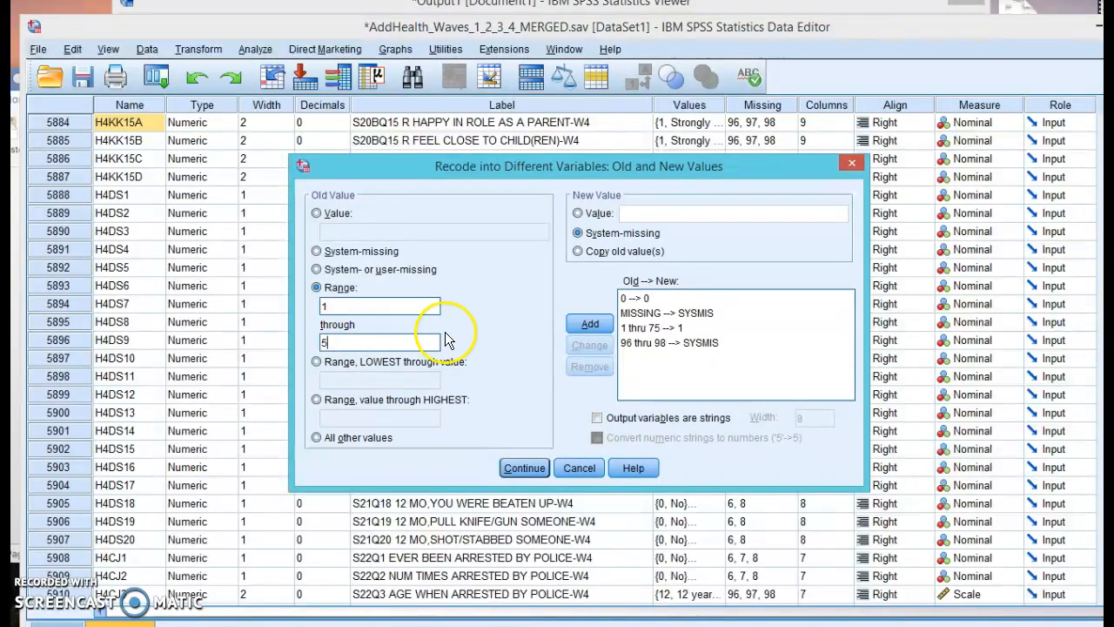
left_click(597, 215)
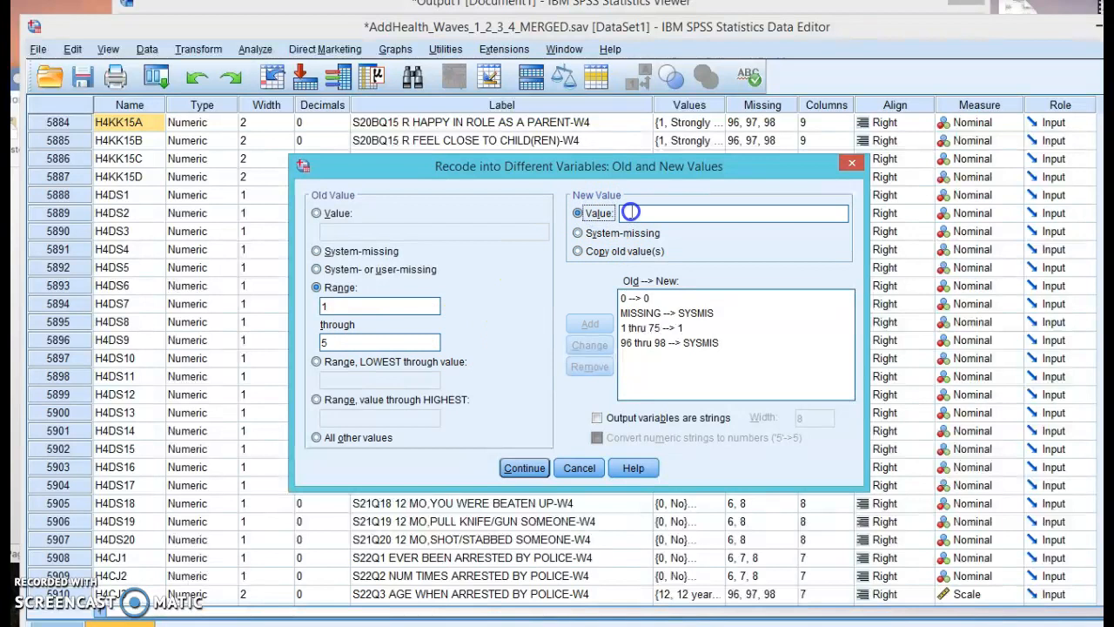
type("1")
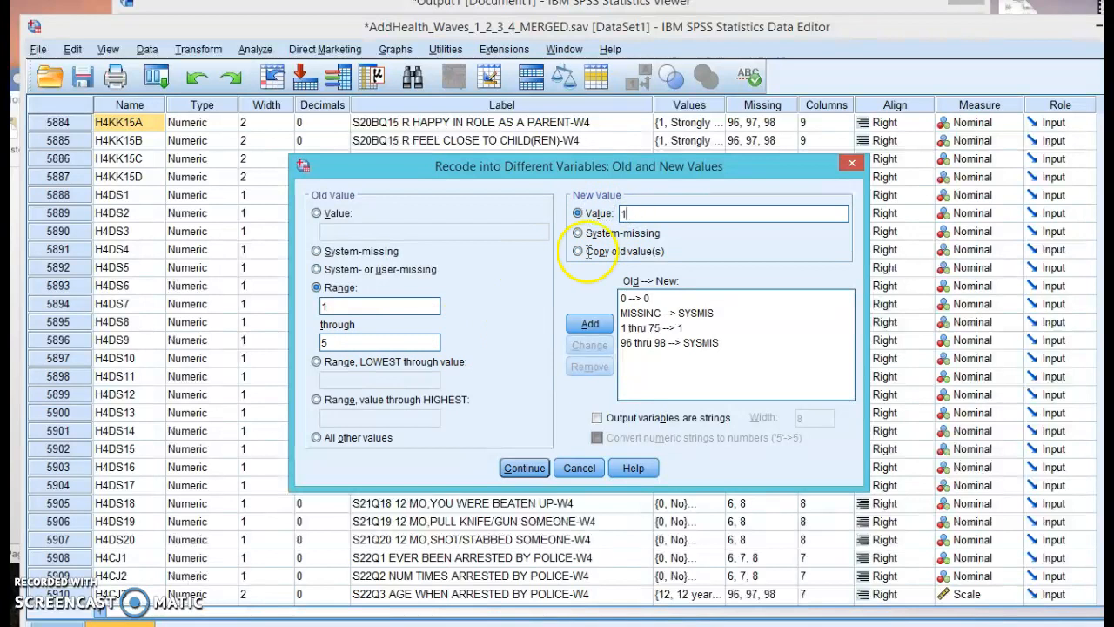
left_click(590, 324)
Remove the leftover recode rules for 0, MISSING, 1 thru 75, and 96 thru 98.
left_click(642, 298)
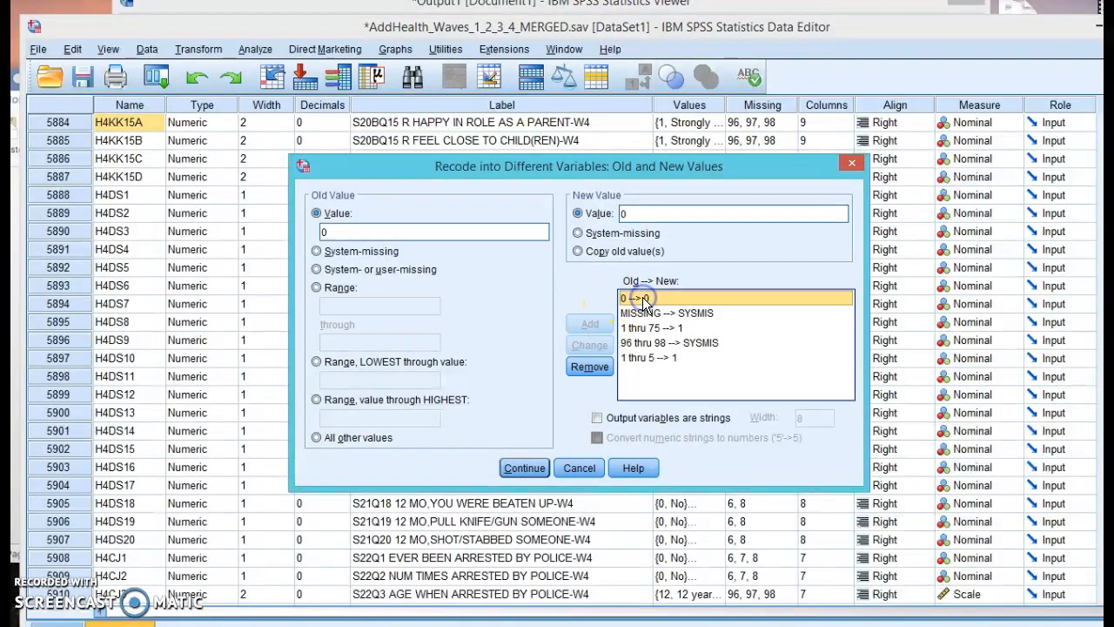
left_click(592, 366)
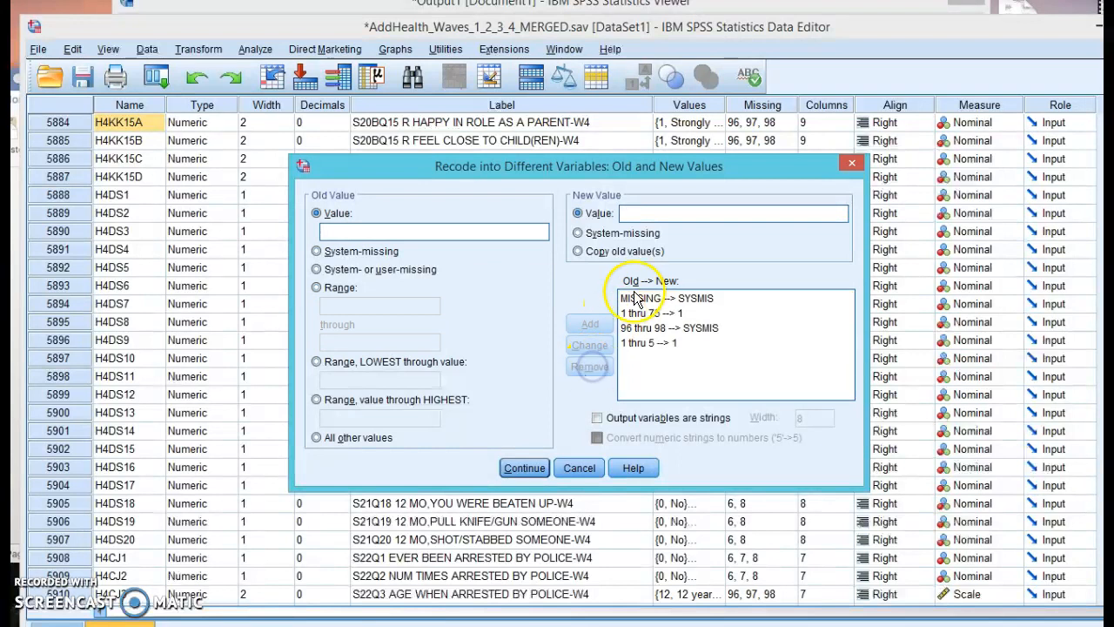
left_click(640, 298)
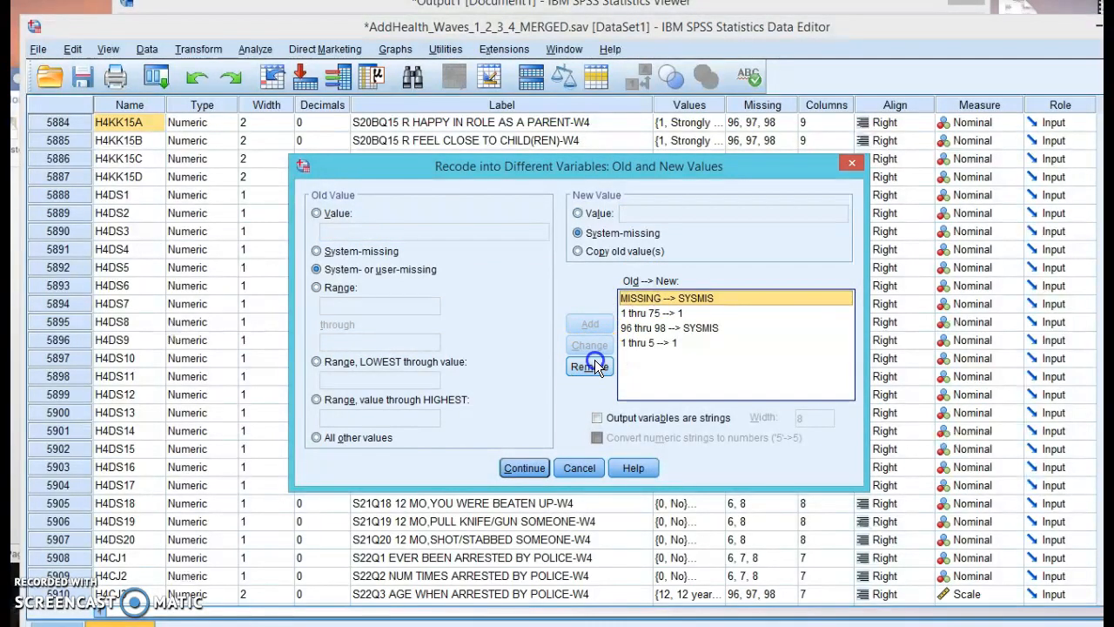
left_click(592, 367)
left_click(642, 298)
left_click(607, 360)
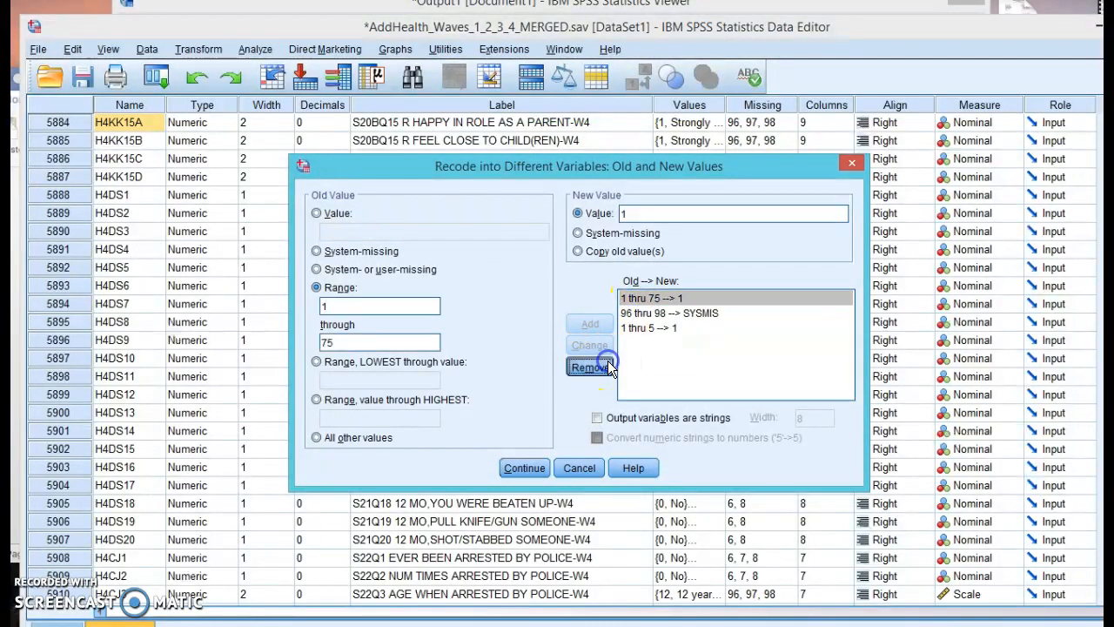
left_click(640, 298)
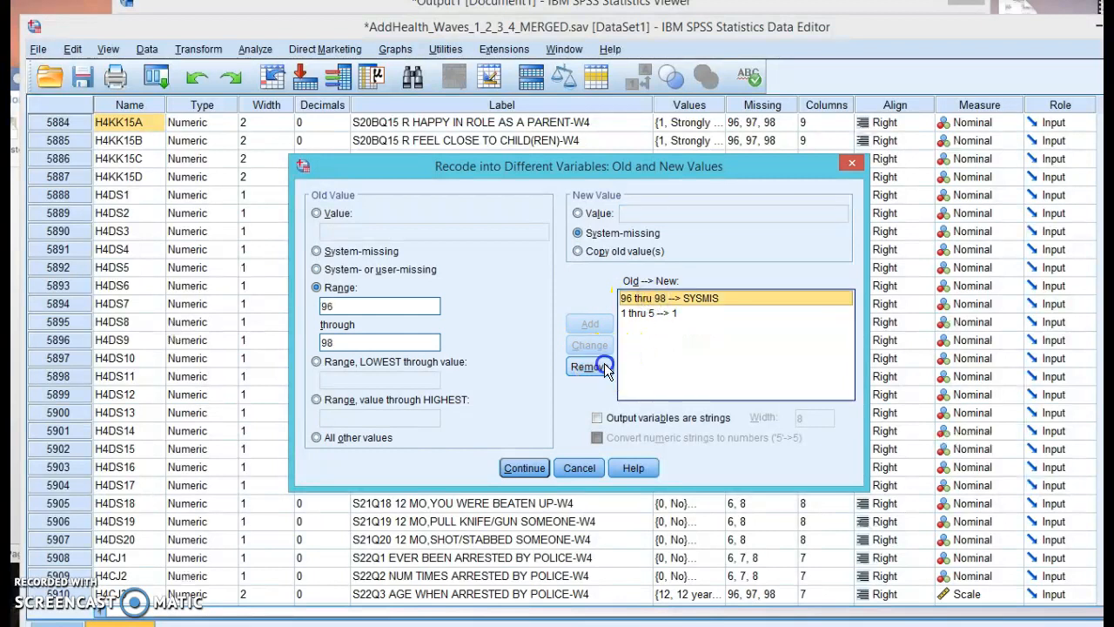
left_click(604, 363)
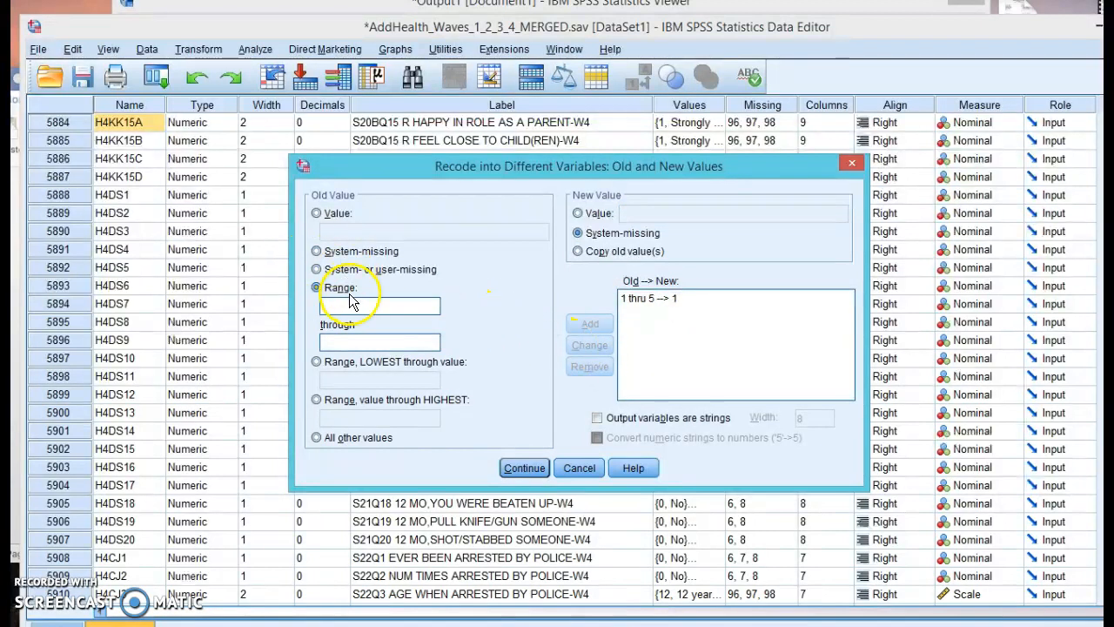
Add a rule recoding the old value 97 to 0, and dismiss the network notification.
left_click(655, 298)
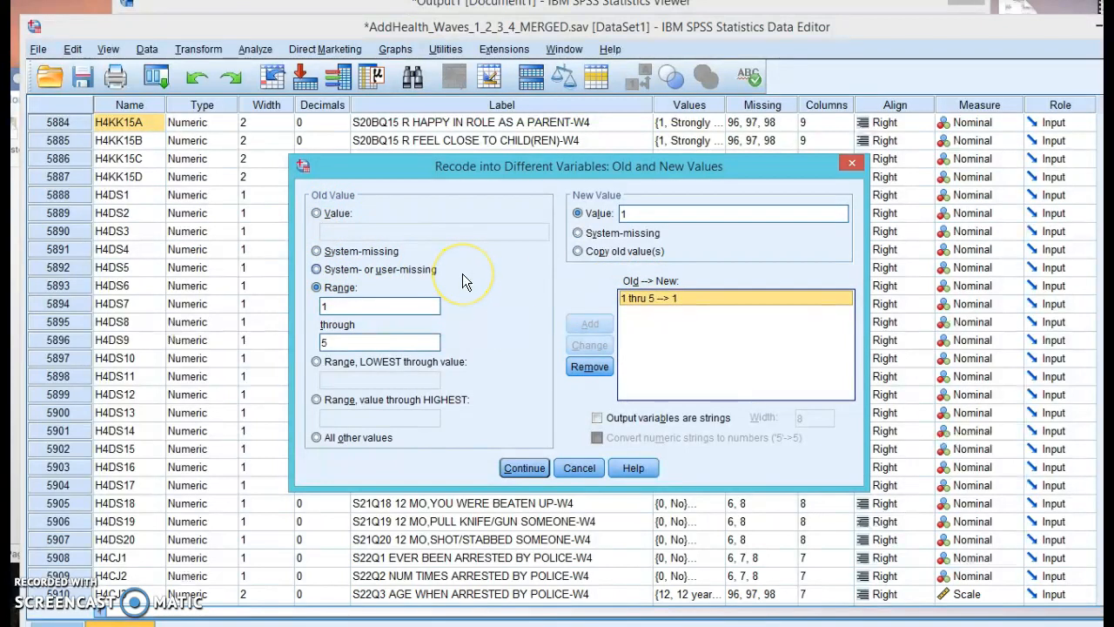
left_click(316, 212)
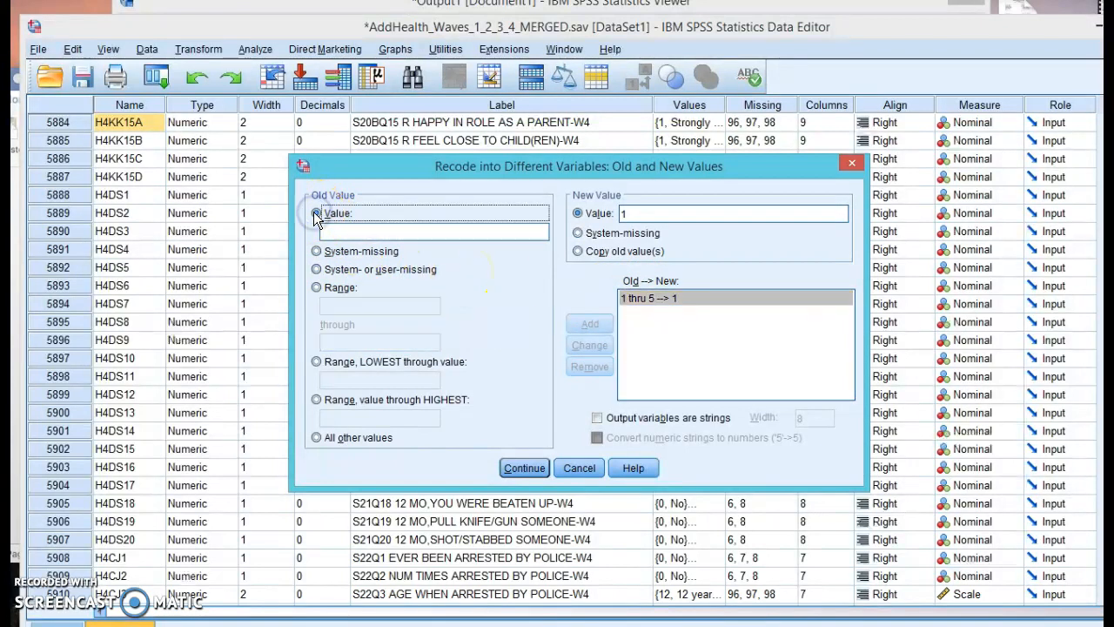
left_click(335, 232)
type("97")
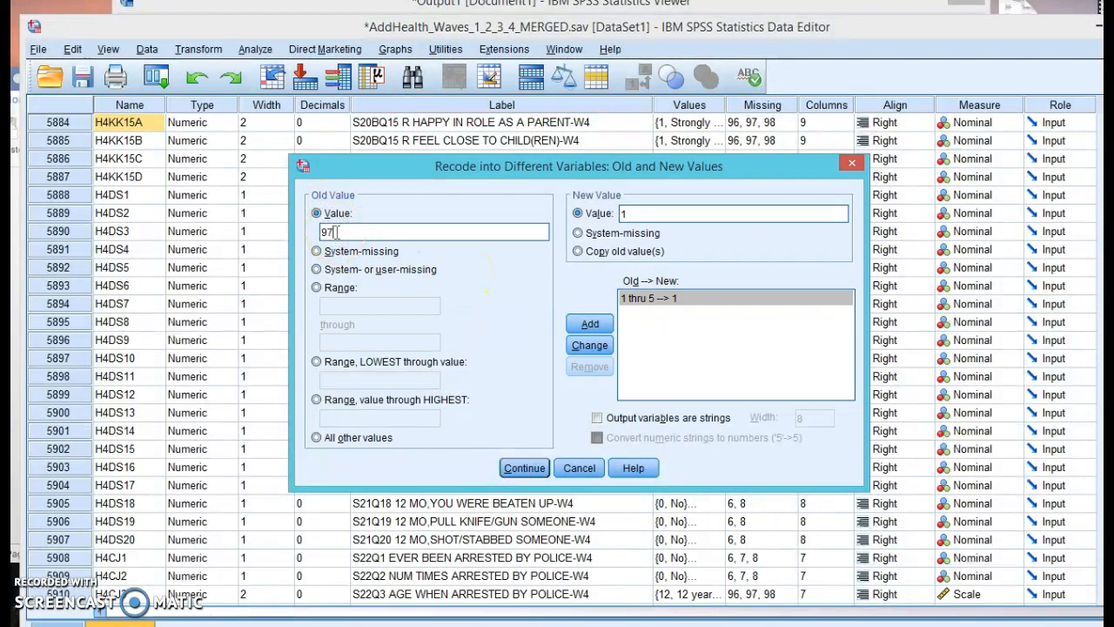
left_click(634, 213)
double_click(631, 214)
type("0")
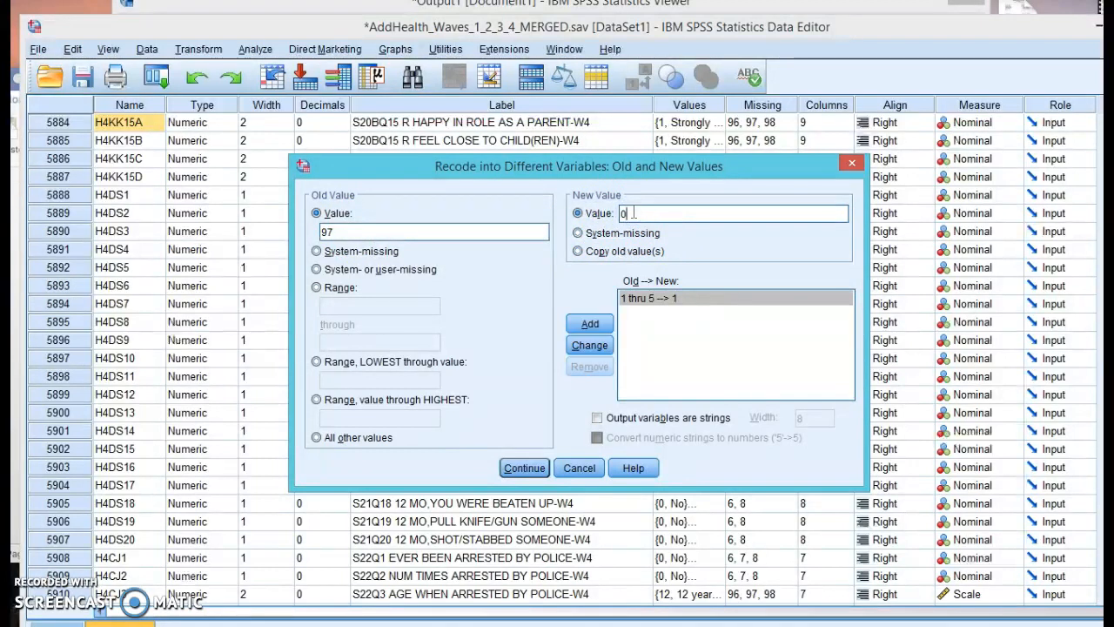
left_click(590, 326)
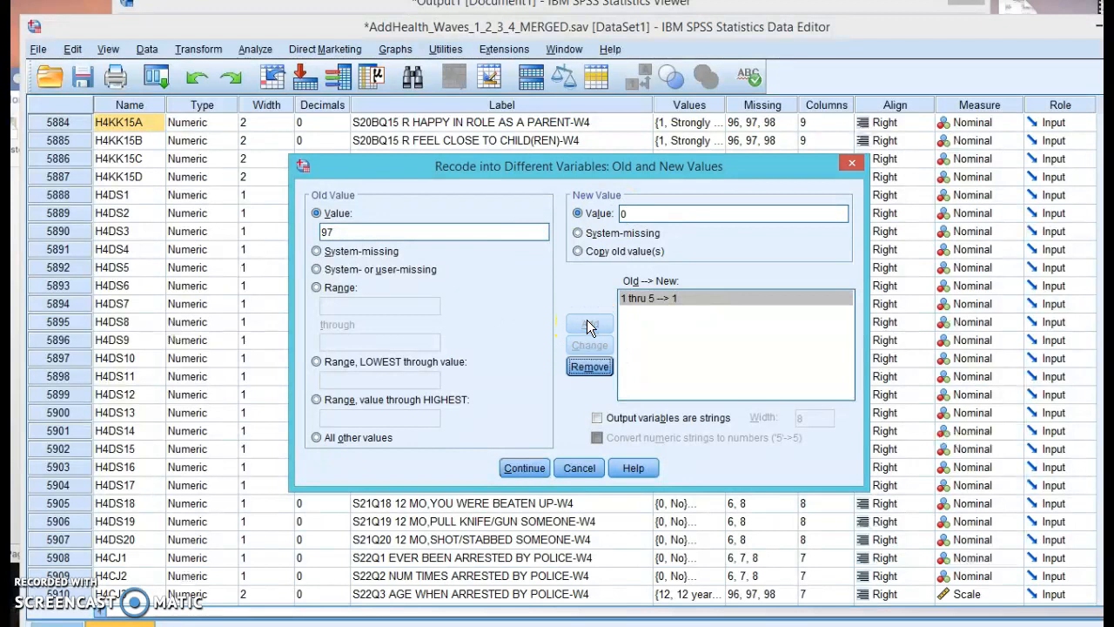
left_click(644, 348)
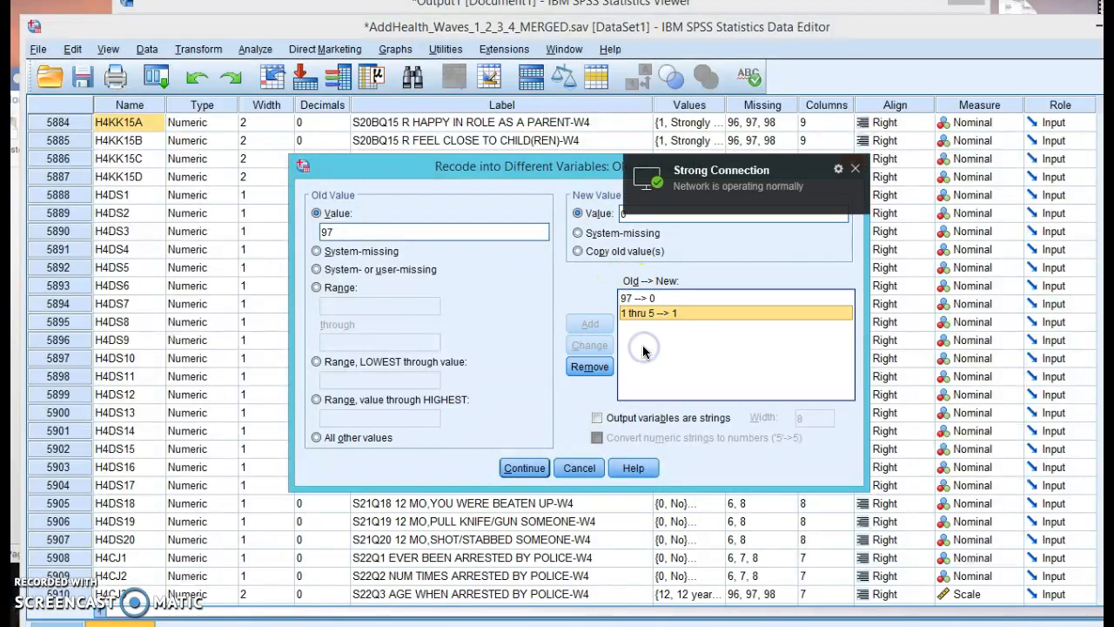
left_click(858, 169)
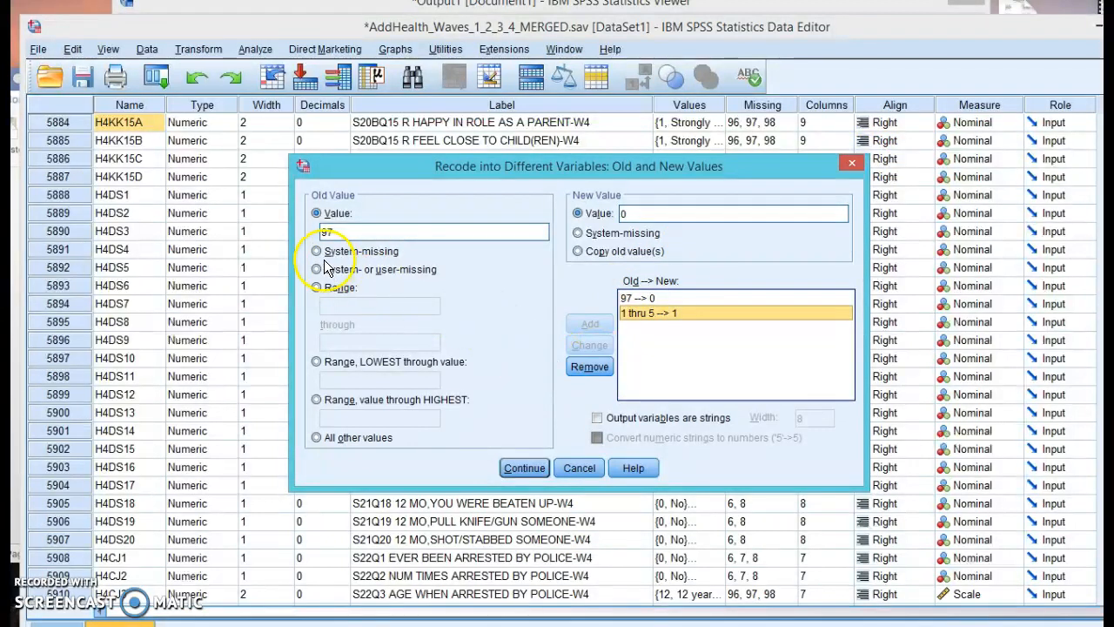
Add a rule recoding the old value 96 to system-missing.
double_click(339, 230)
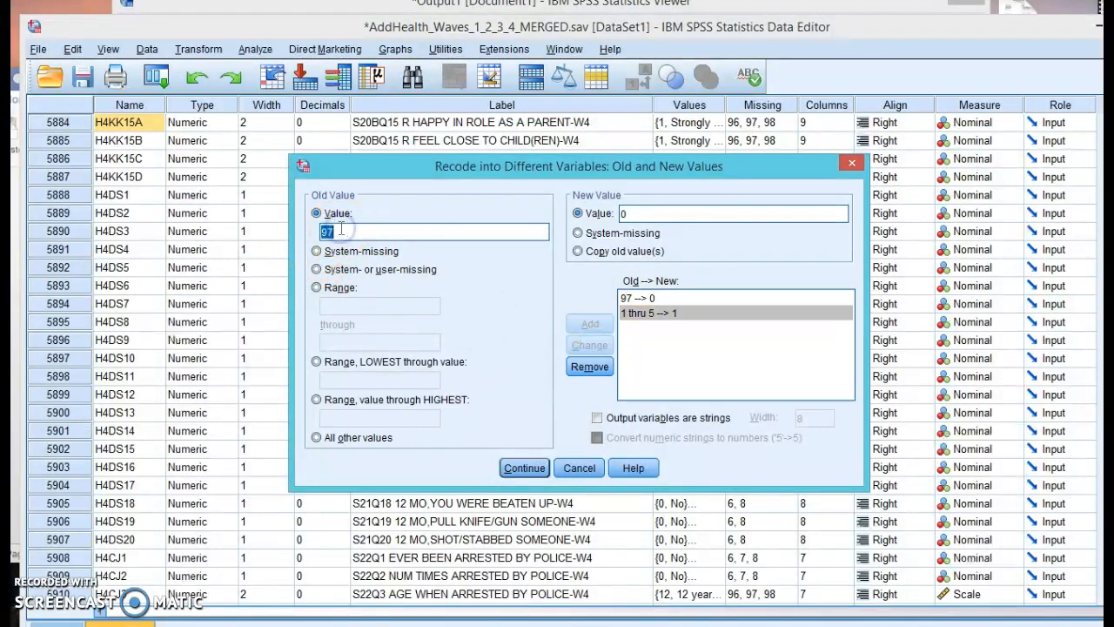
type("96")
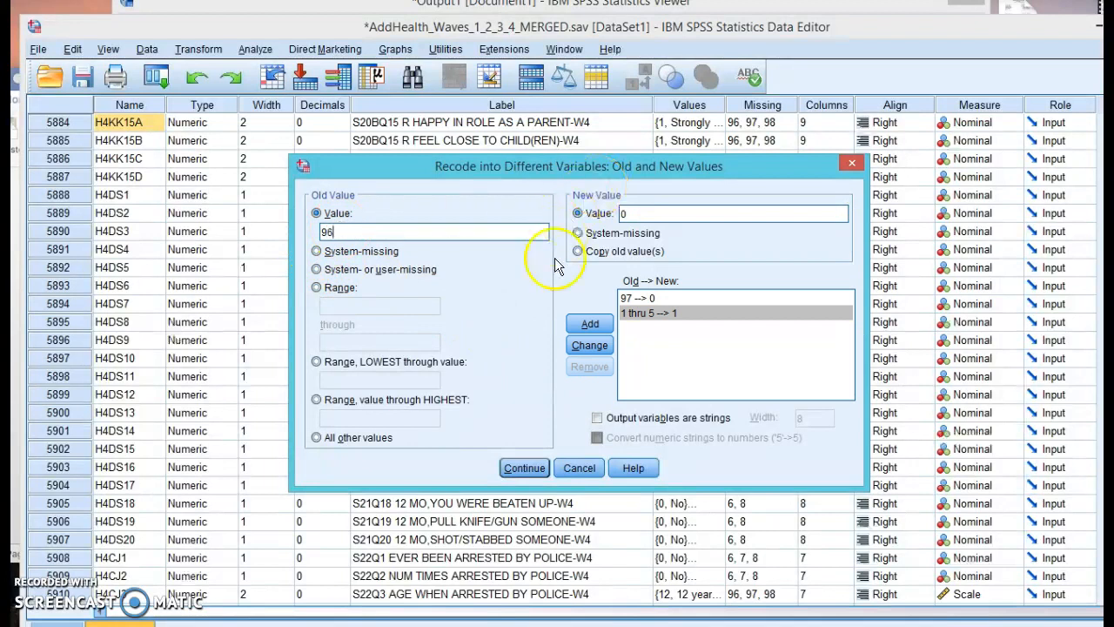
left_click(580, 234)
left_click(579, 323)
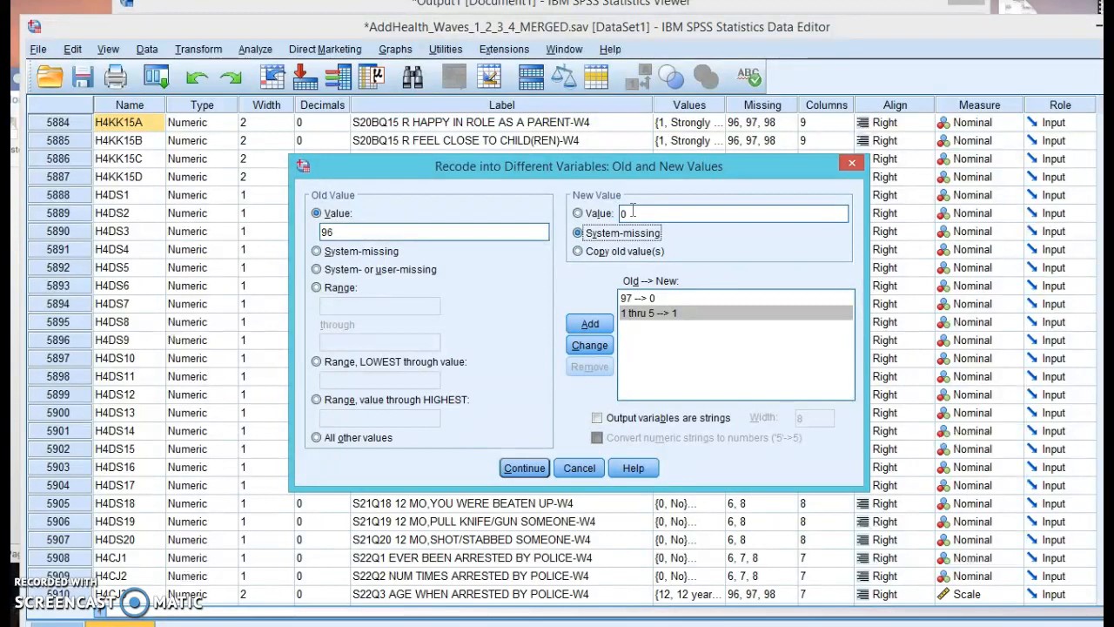
left_click(578, 322)
Add a rule recoding the old value 98 to system-missing.
double_click(350, 230)
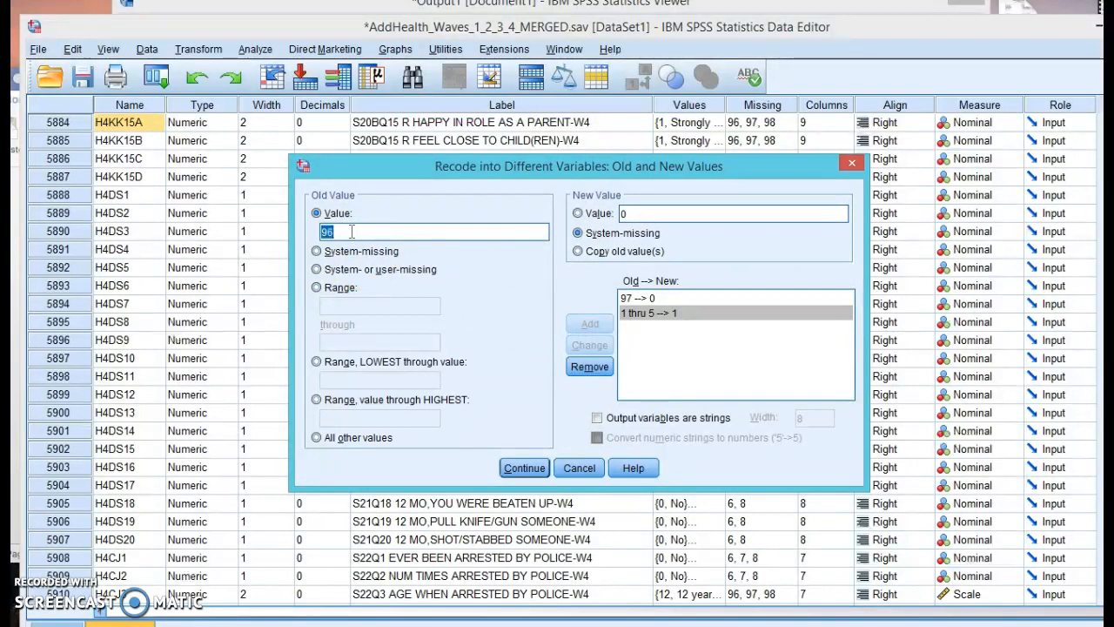
type("98")
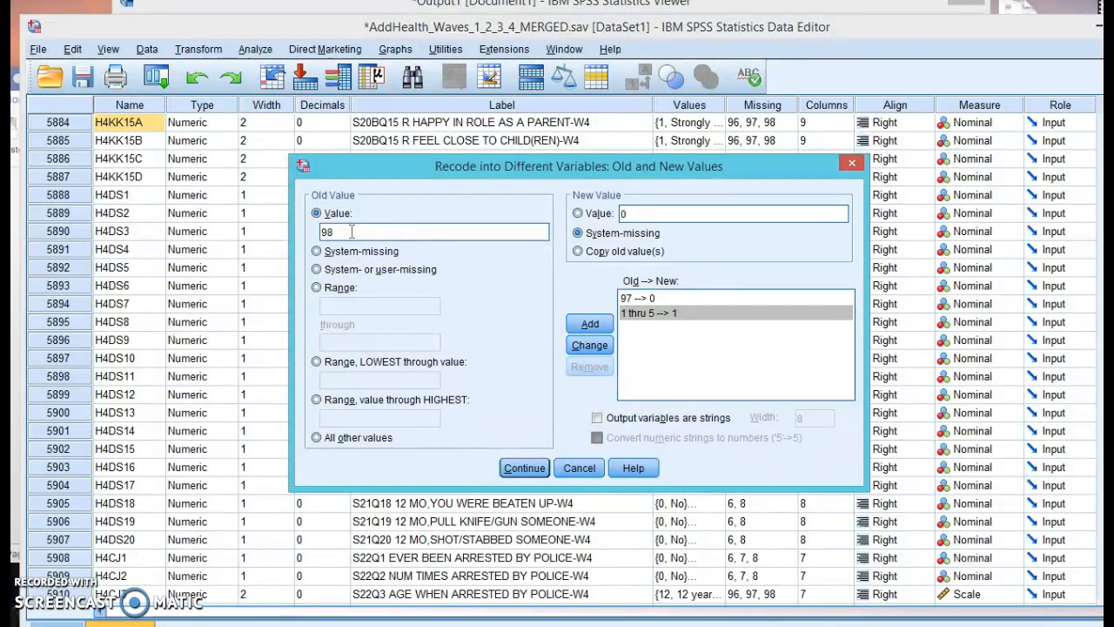
left_click(654, 233)
left_click(583, 325)
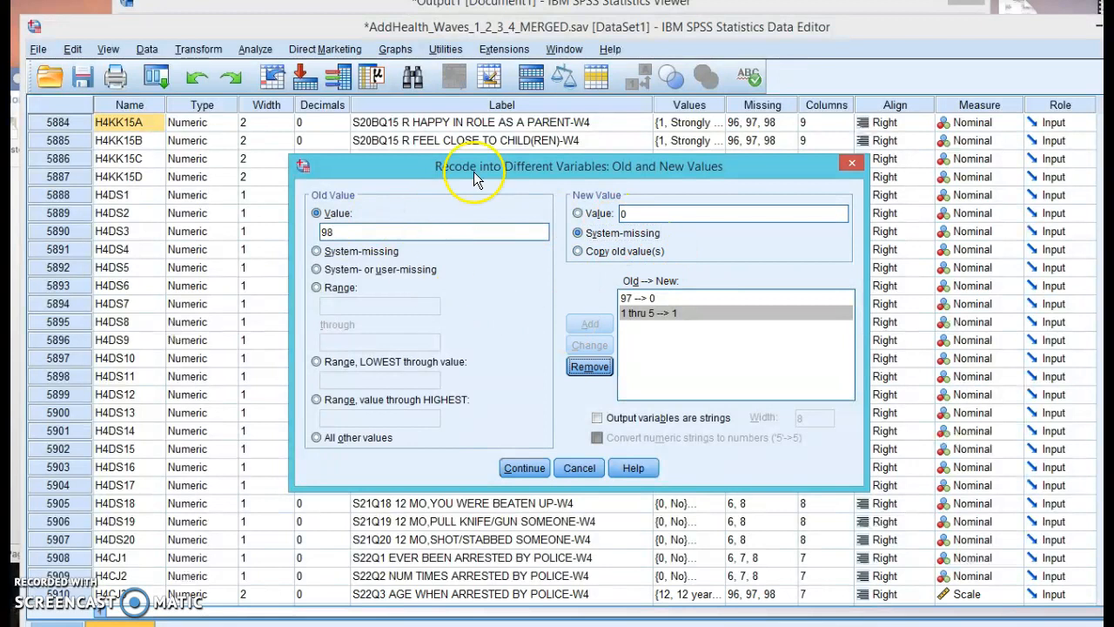
double_click(397, 231)
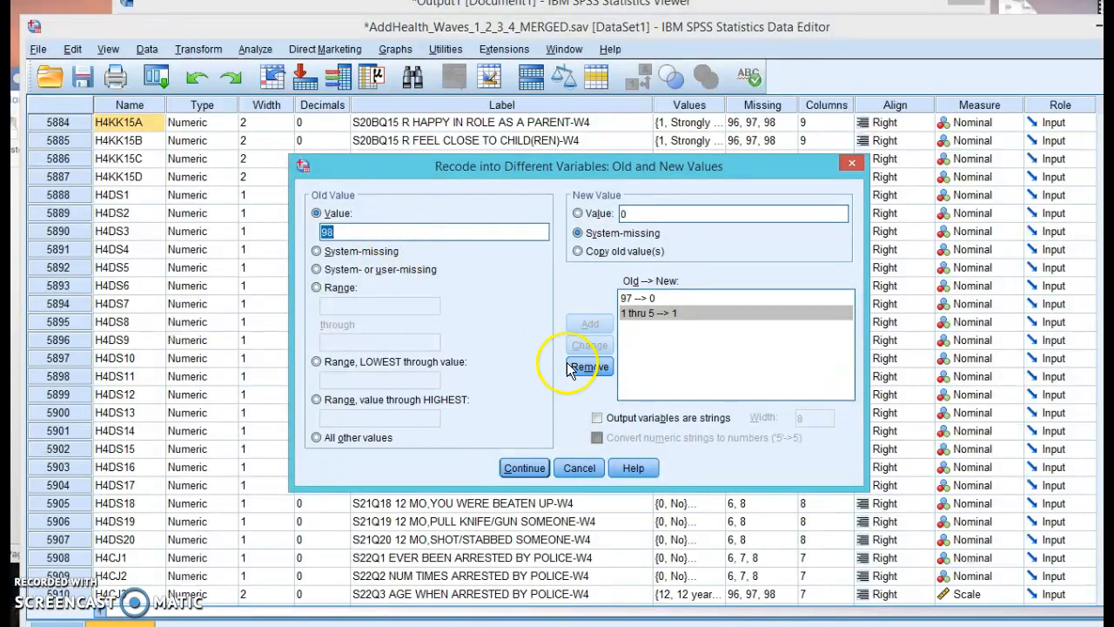
left_click(352, 268)
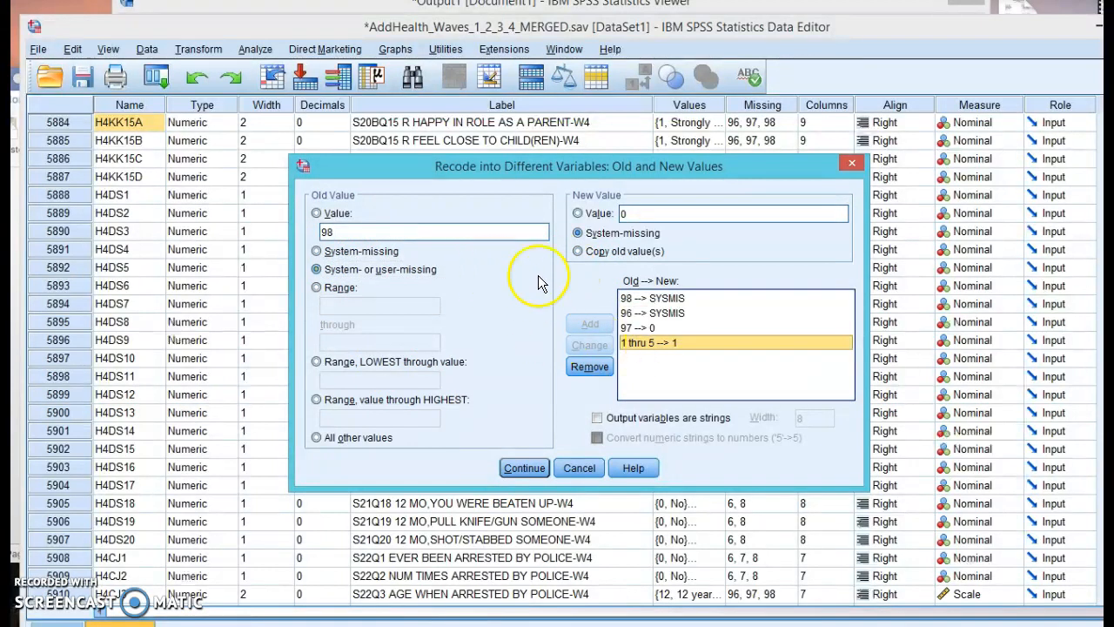
left_click(657, 298)
left_click(659, 313)
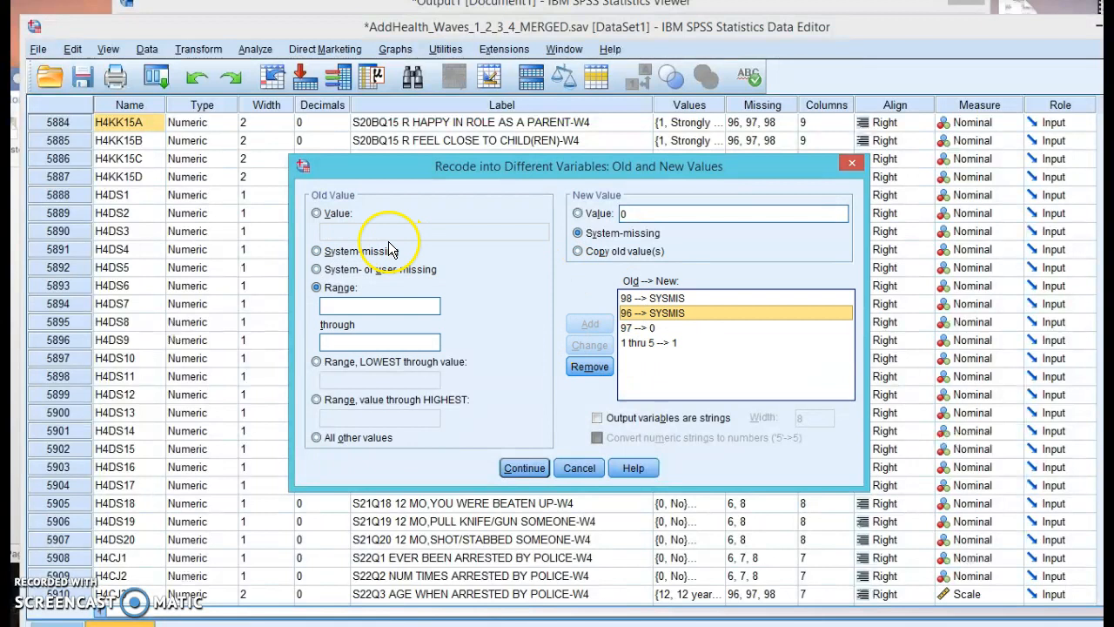
left_click(316, 269)
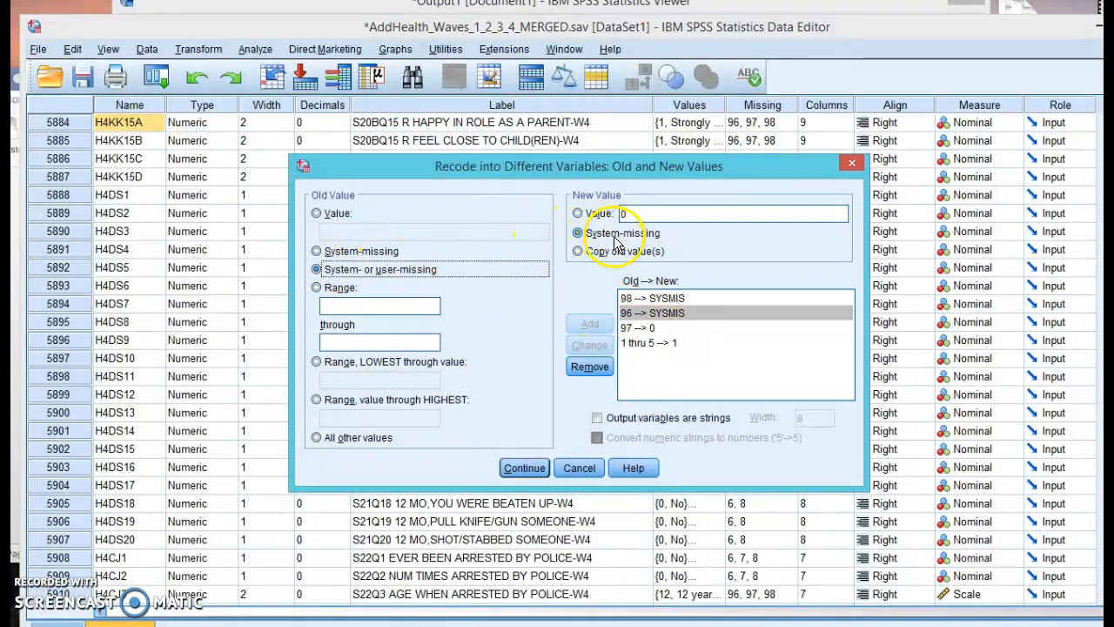
left_click(585, 232)
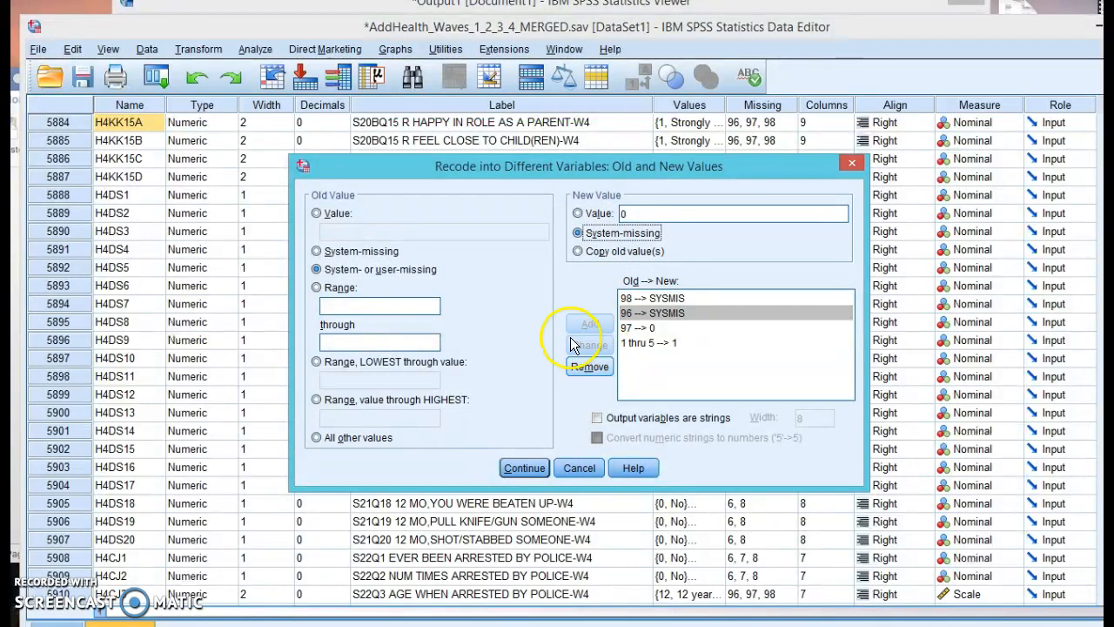
left_click(683, 342)
left_click(316, 214)
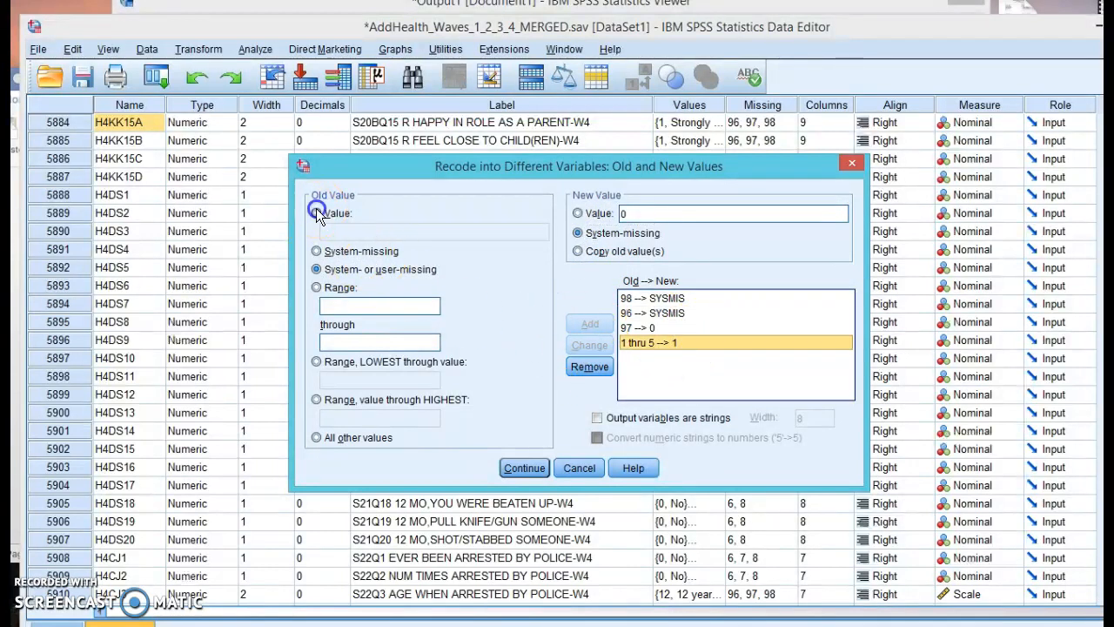
left_click(317, 270)
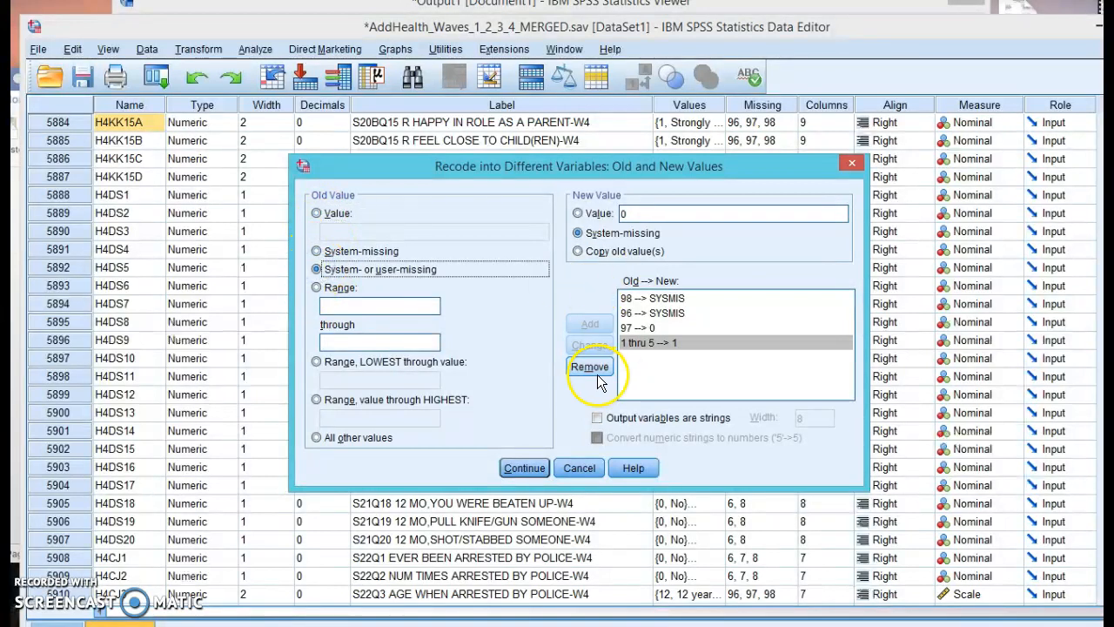
Check the recode rules for 97, 96, and 1 thru 5, and accept the old and new values.
left_click(669, 388)
left_click(680, 326)
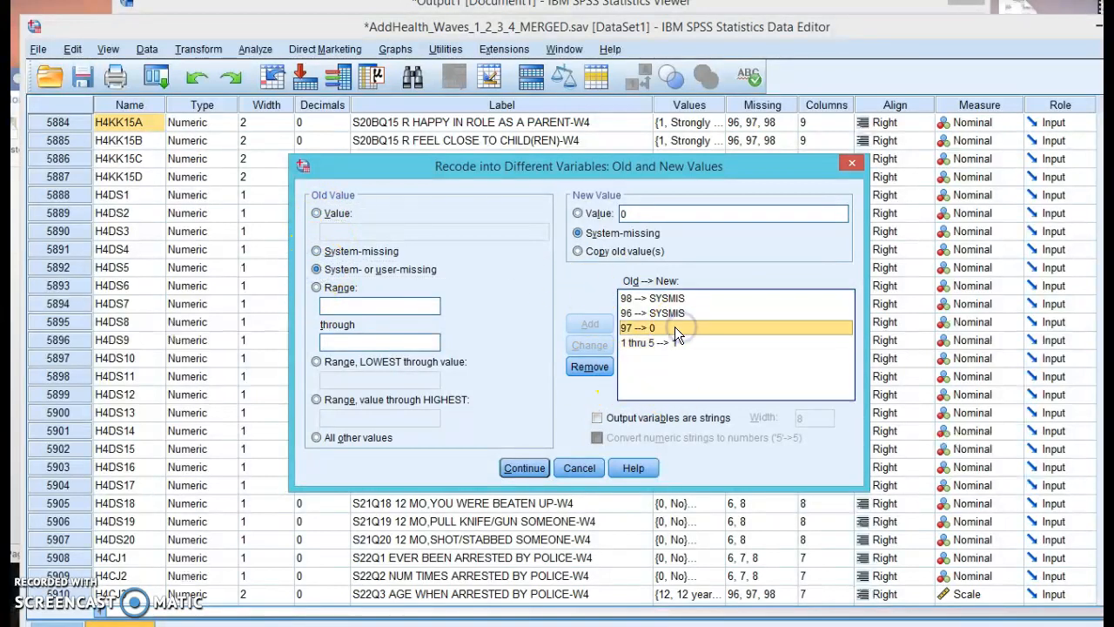
left_click(669, 313)
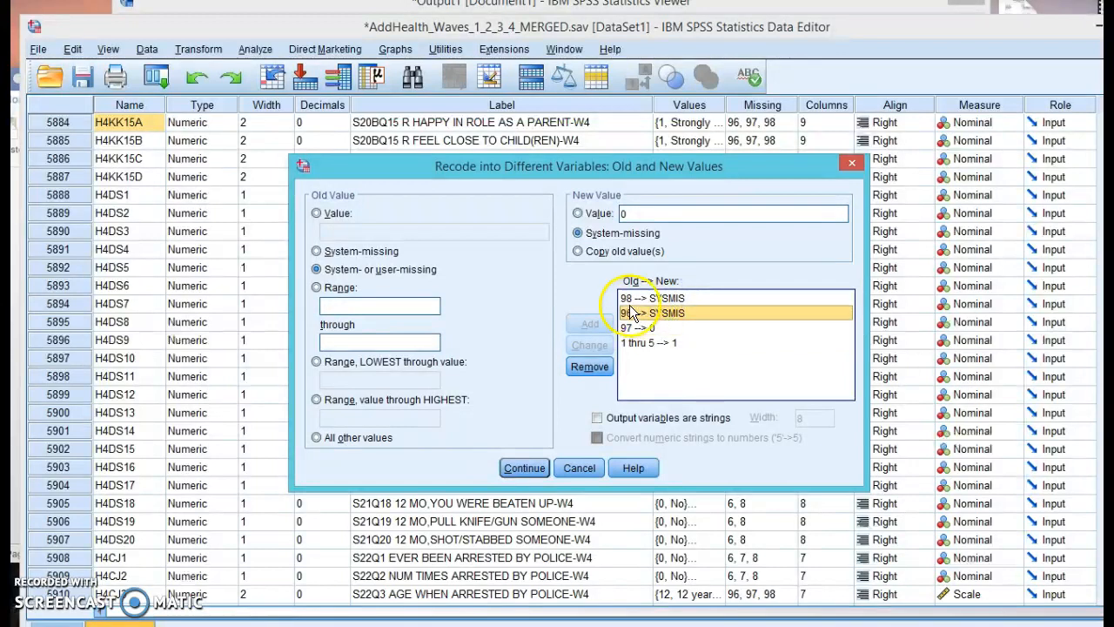
left_click(679, 340)
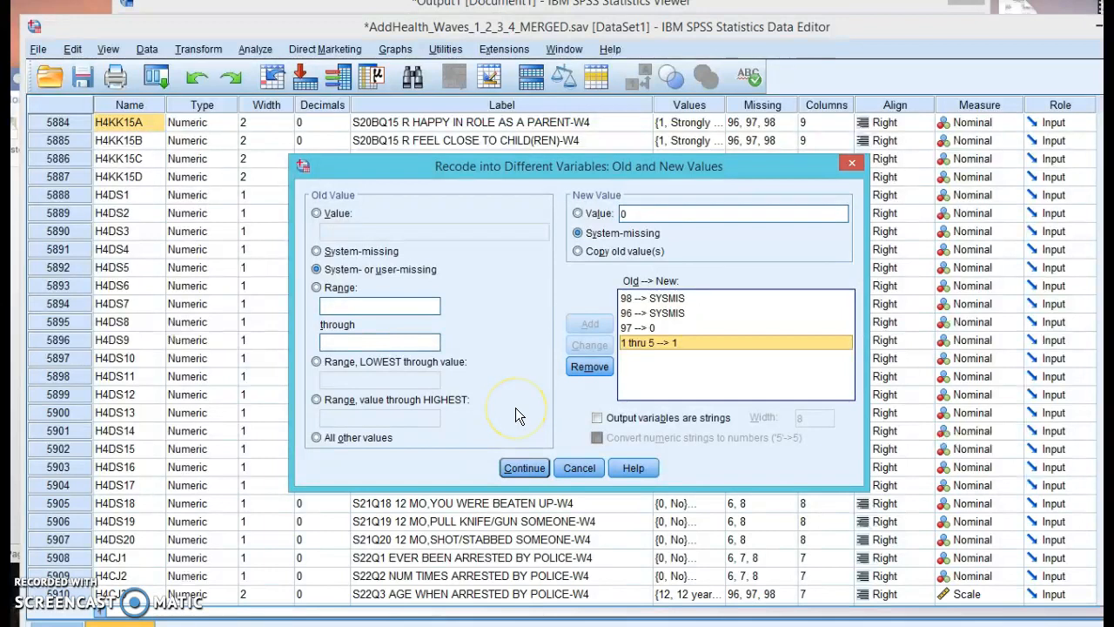
left_click(524, 467)
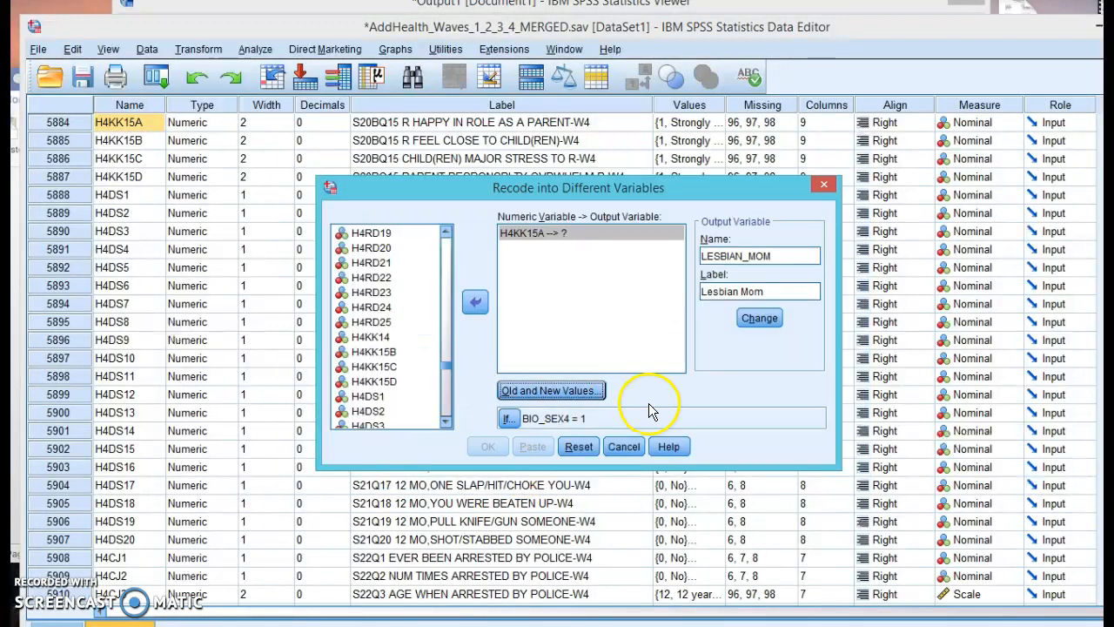
Open the case-selection condition for the recode and clear the existing BIO_SEX4 expression.
left_click(508, 418)
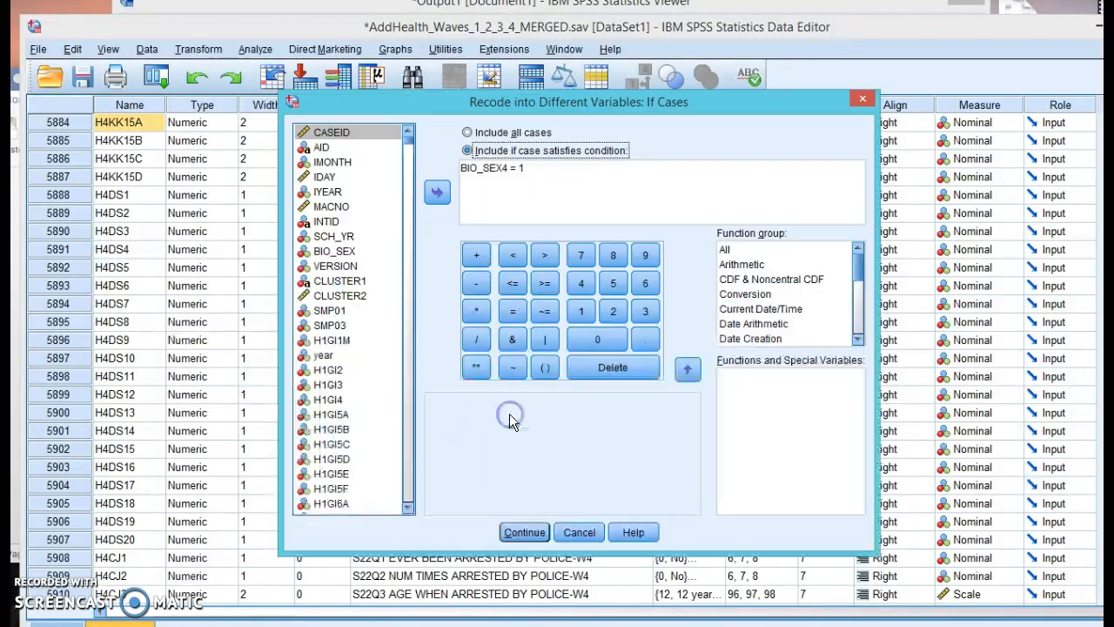
left_click(492, 171)
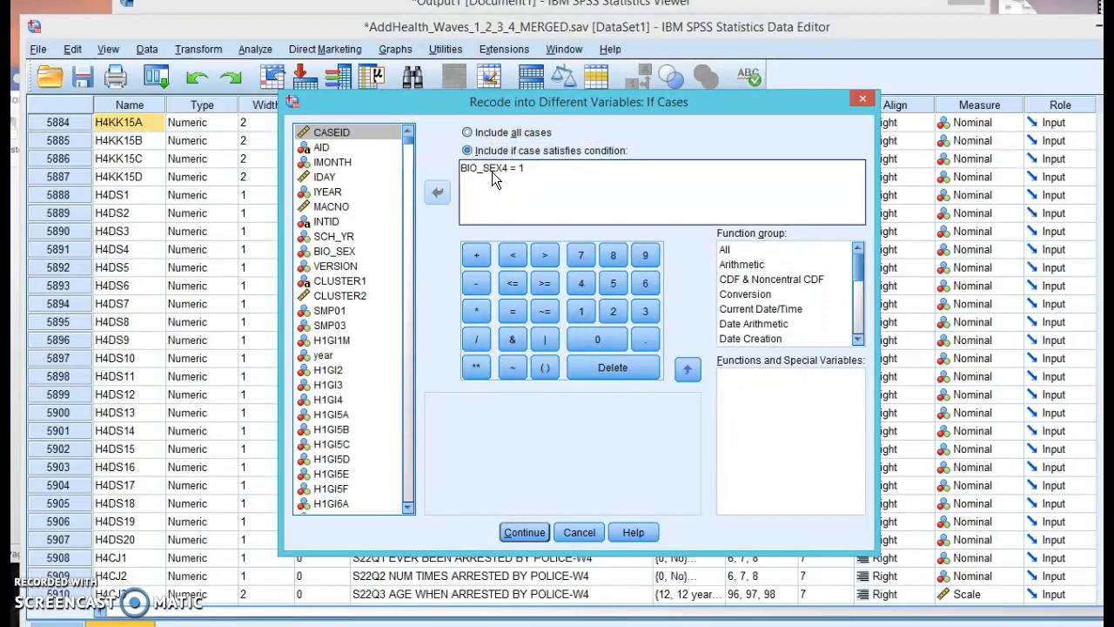
left_click(527, 168)
key("BackSpace")
key("BackSpace")
key("BackSpace")
key("BackSpace")
key("BackSpace")
key("BackSpace")
key("BackSpace")
key("BackSpace")
key("BackSpace")
key("BackSpace")
key("BackSpace")
key("BackSpace")
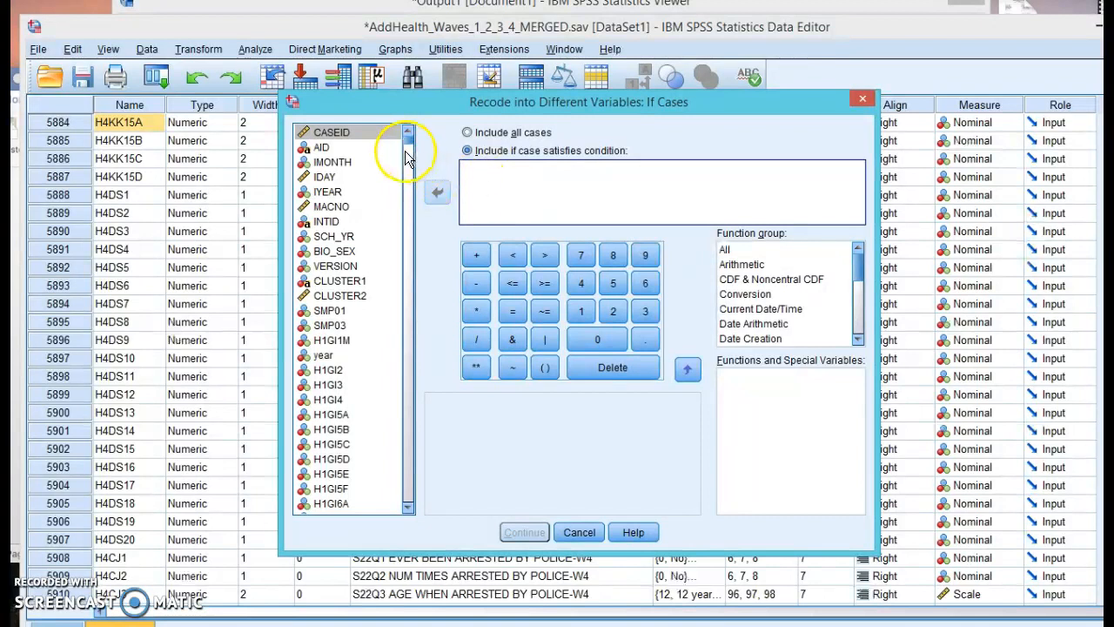
left_click(409, 209)
left_click_drag(409, 208, 392, 557)
left_click(403, 511)
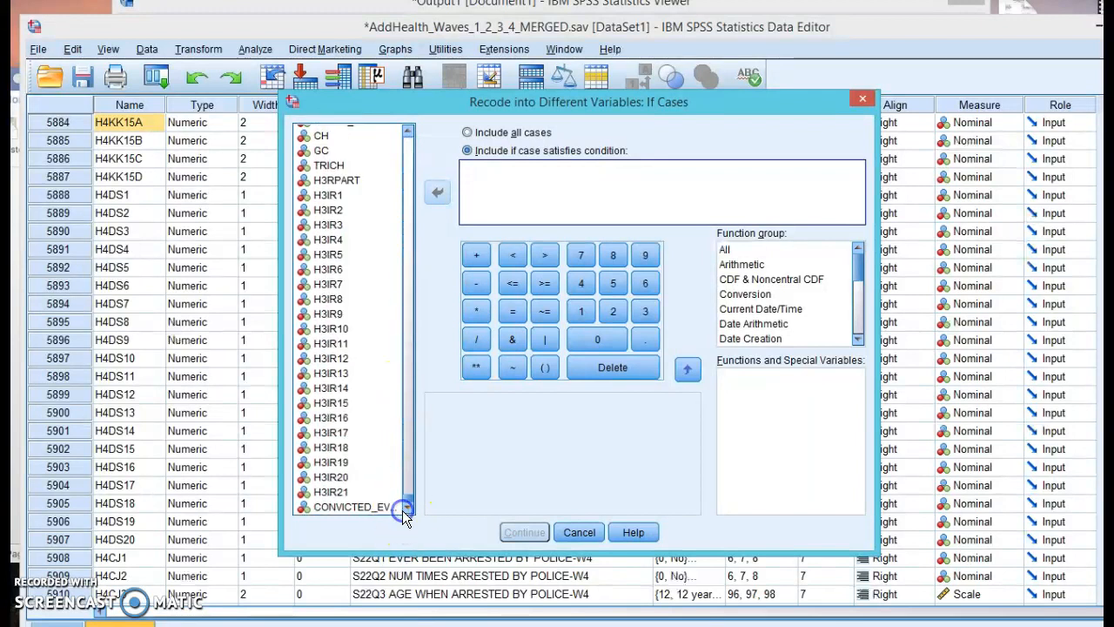
left_click(358, 389)
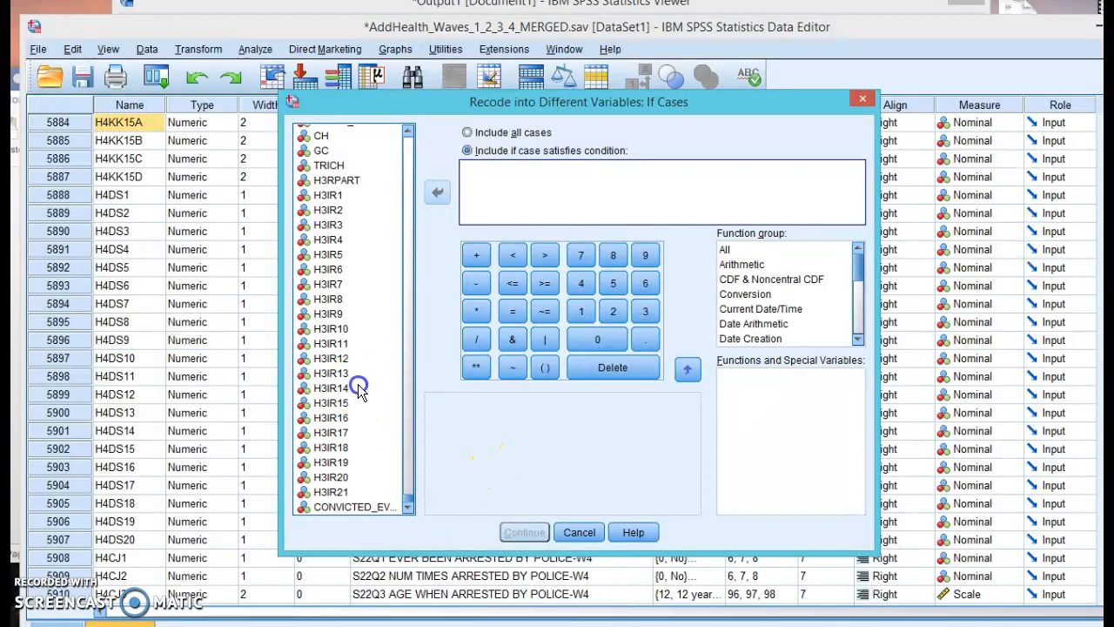
left_click(359, 389)
type("le")
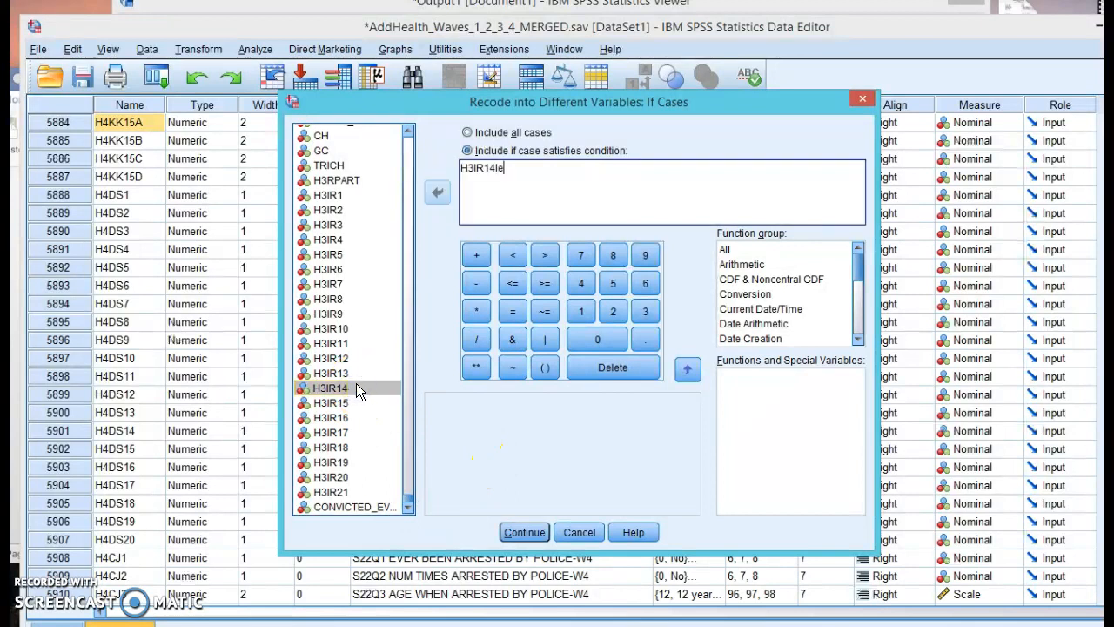
key("BackSpace")
key("BackSpace")
key("BackSpace")
key("BackSpace")
key("BackSpace")
key("BackSpace")
key("BackSpace")
key("BackSpace")
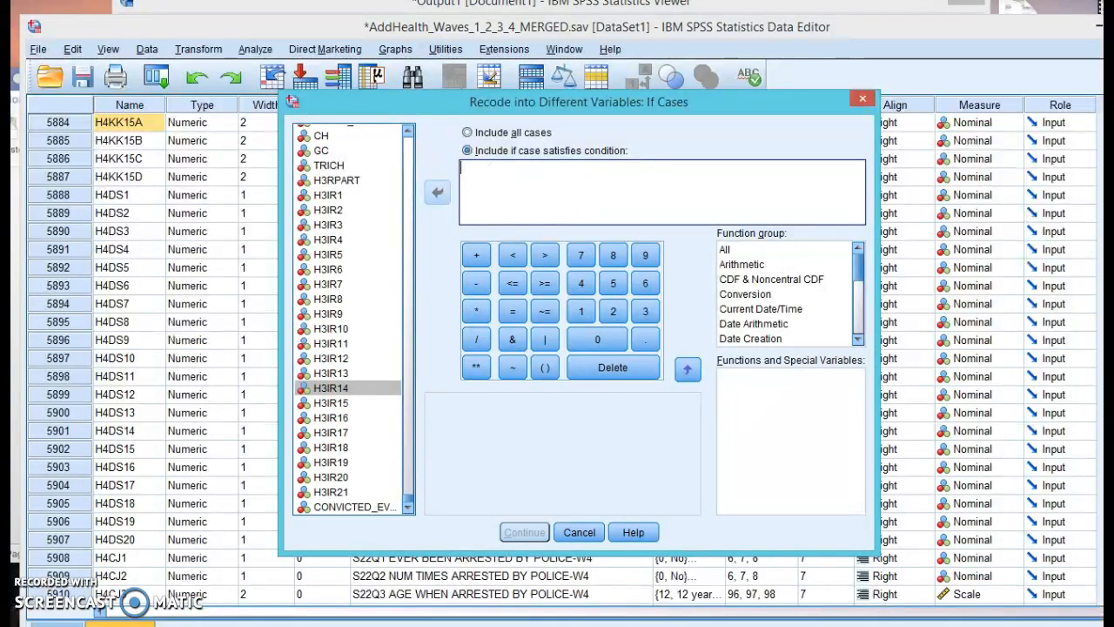
Set the case-selection condition to LESBIANS = 1 and accept it.
left_click(324, 271)
left_click(325, 271)
key("l")
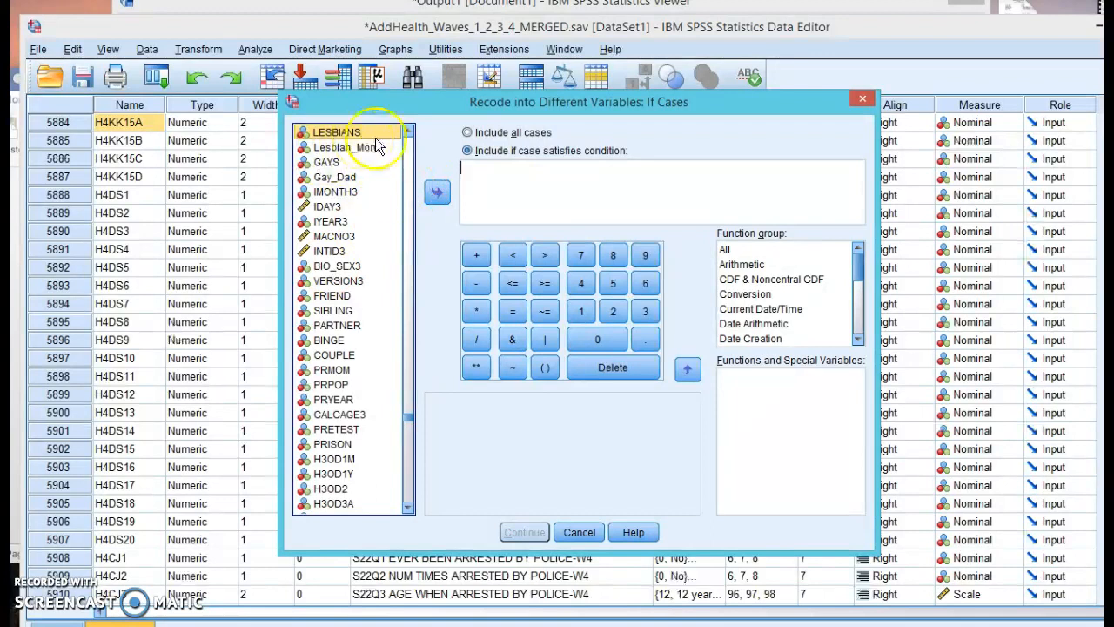
left_click(437, 192)
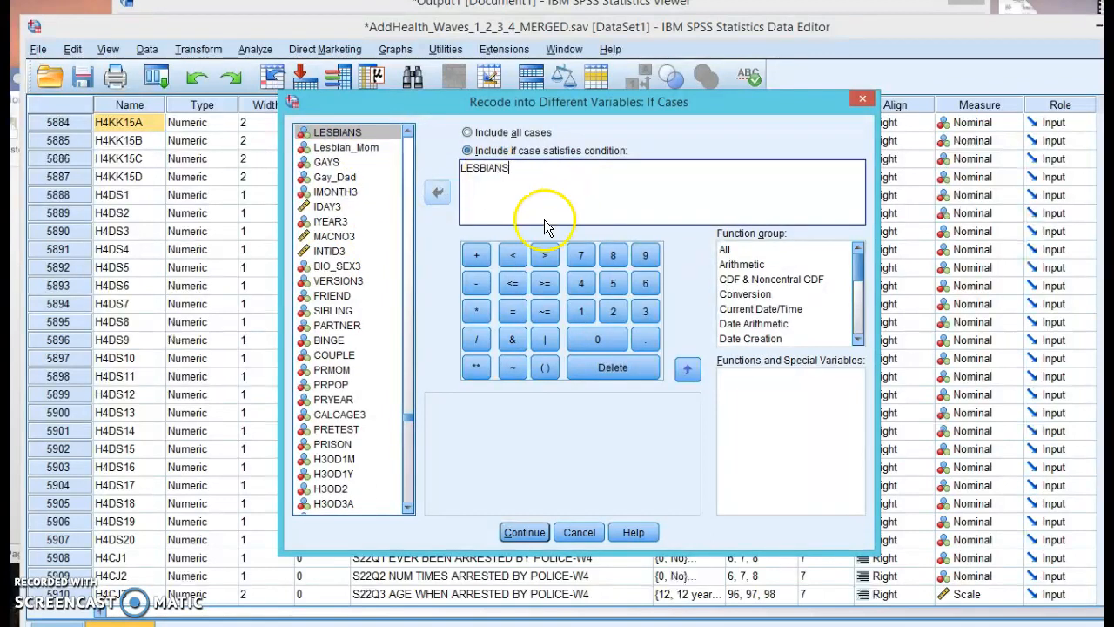
left_click(511, 313)
left_click(581, 311)
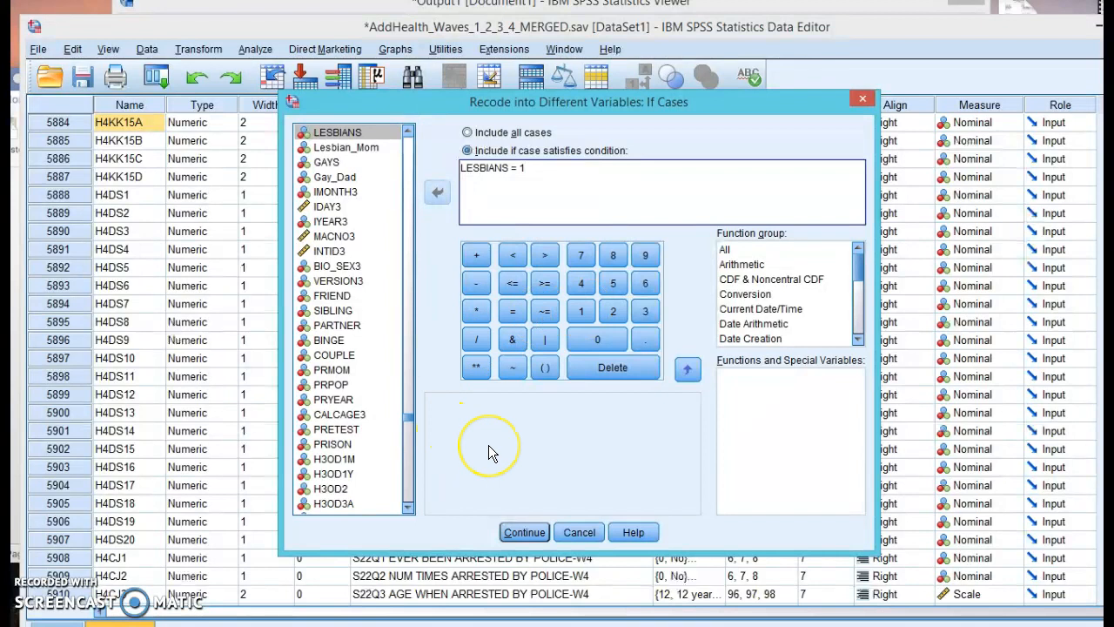
left_click(520, 532)
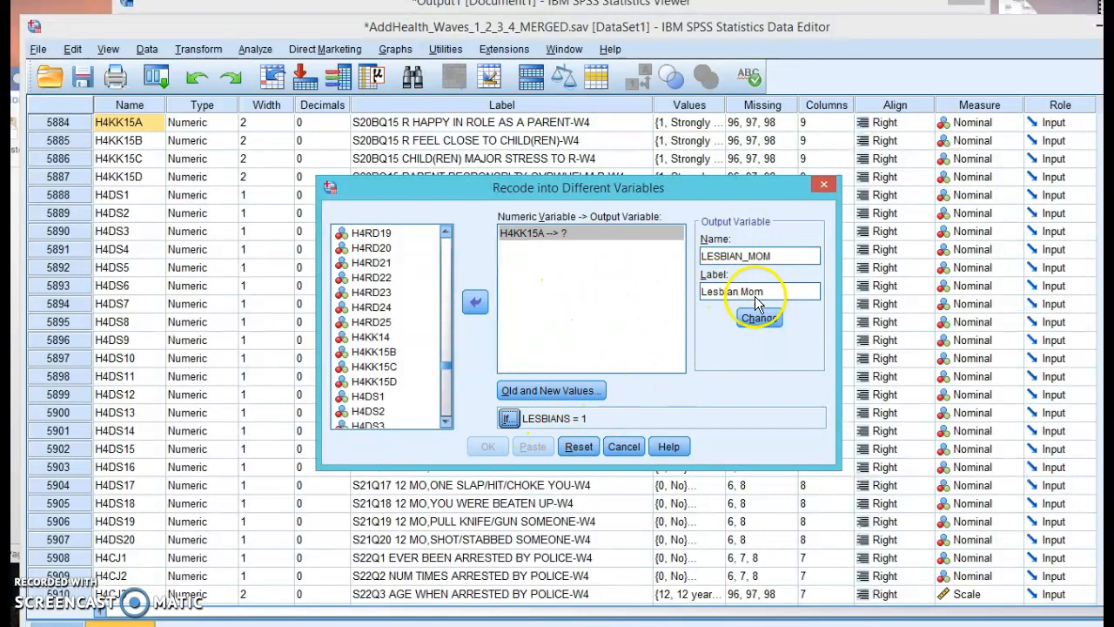
Rename the output variable for H4KK15A to LESBIAN_MOTHER and run the recode.
left_click(755, 319)
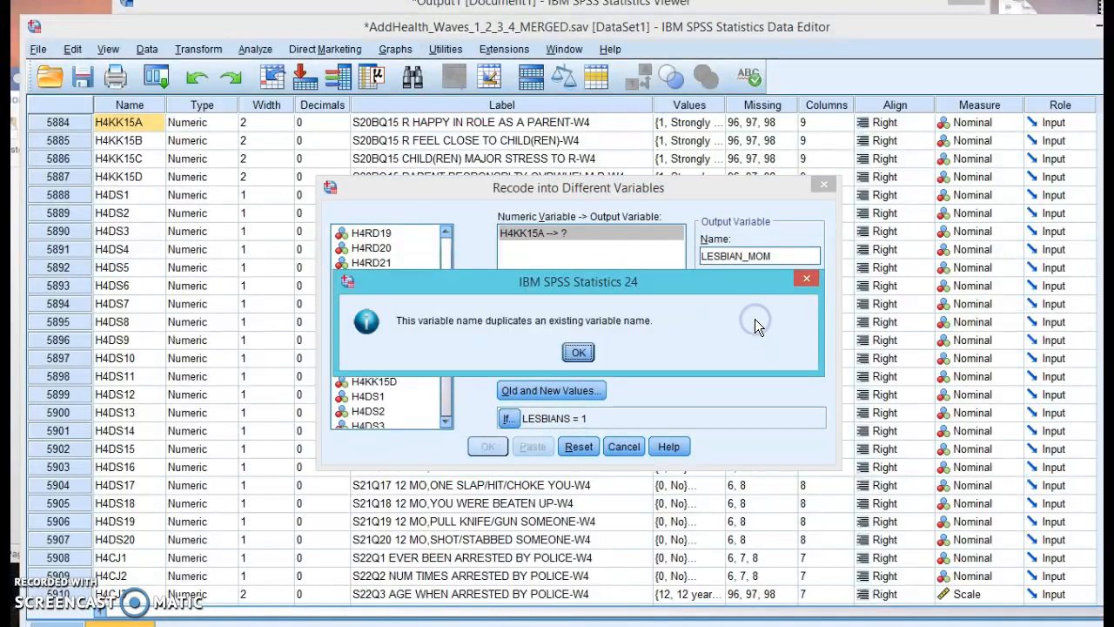
left_click(579, 353)
double_click(780, 256)
left_click(781, 256)
key("BackSpace")
key("BackSpace")
type("OTHER")
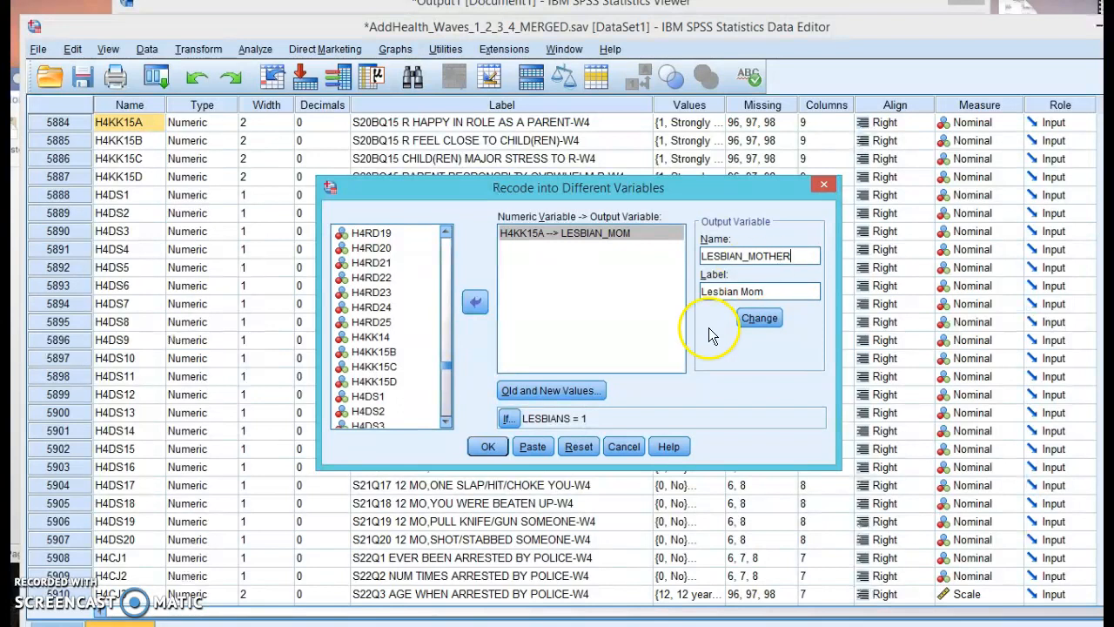
left_click(754, 315)
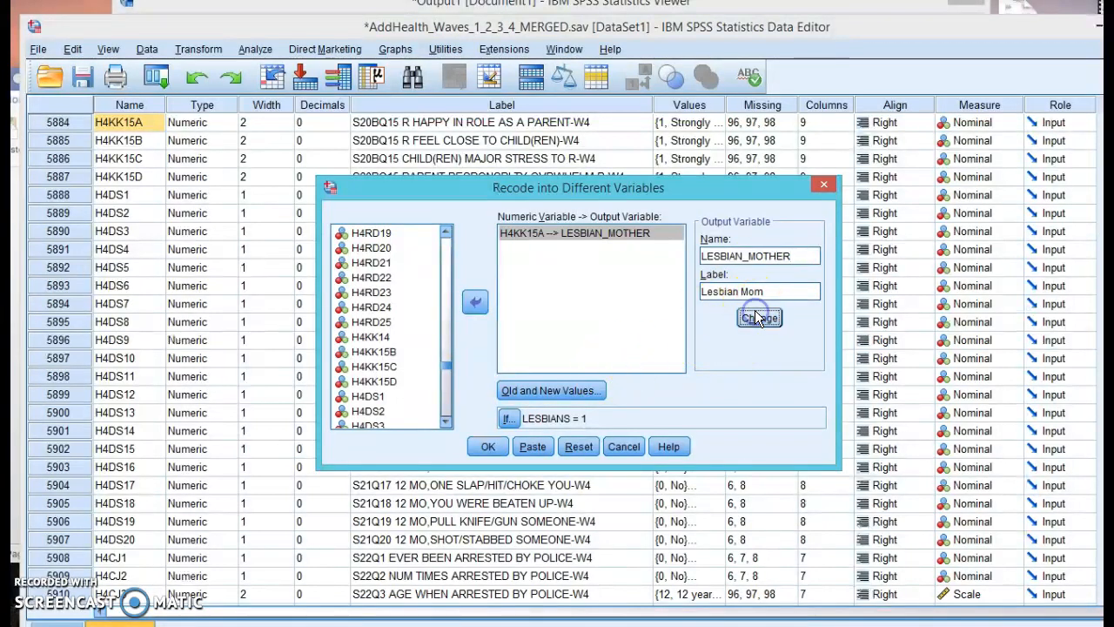
left_click(489, 445)
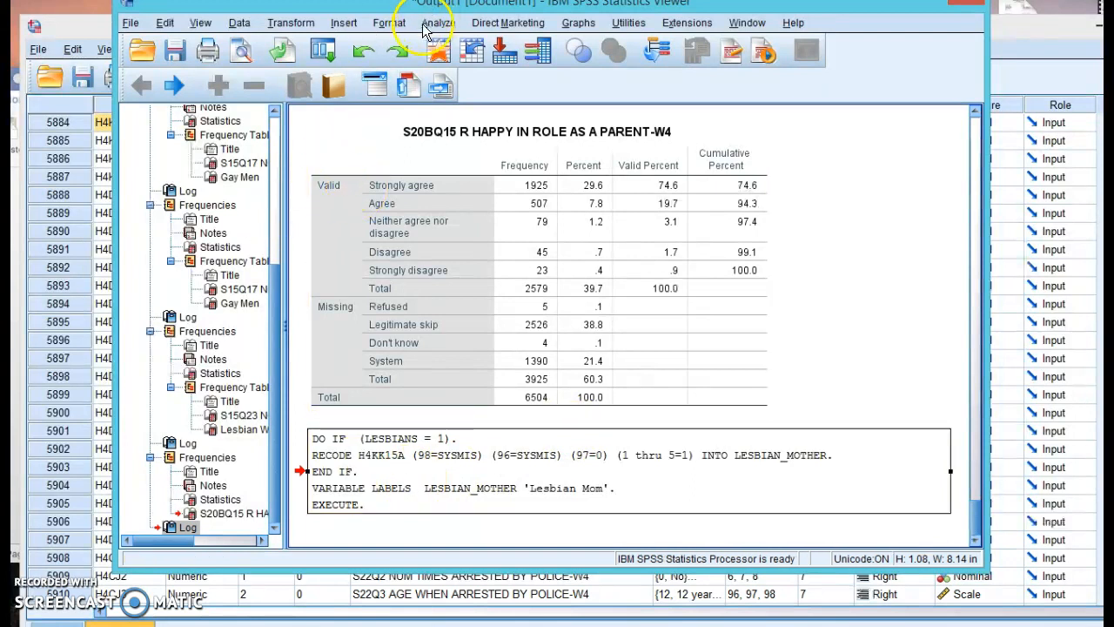
Return to the dataset's variable list, locate LESBIAN_MOTHER in the last row, and widen the Name column to show full variable names.
left_click(99, 402)
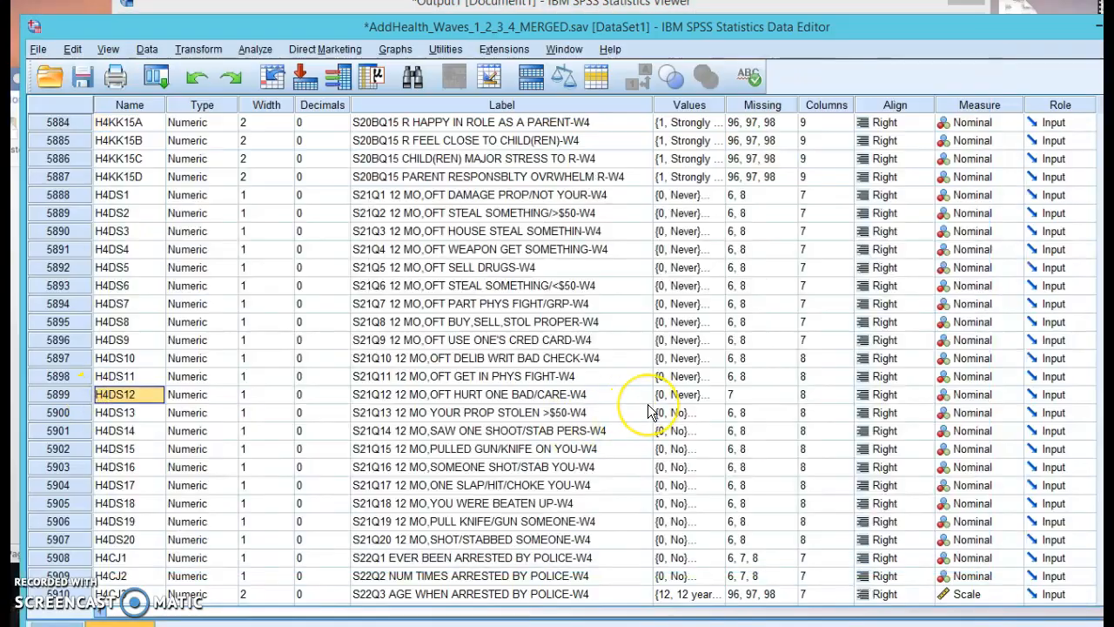
scroll(640, 410, "down", 20)
scroll(648, 410, "down", 20)
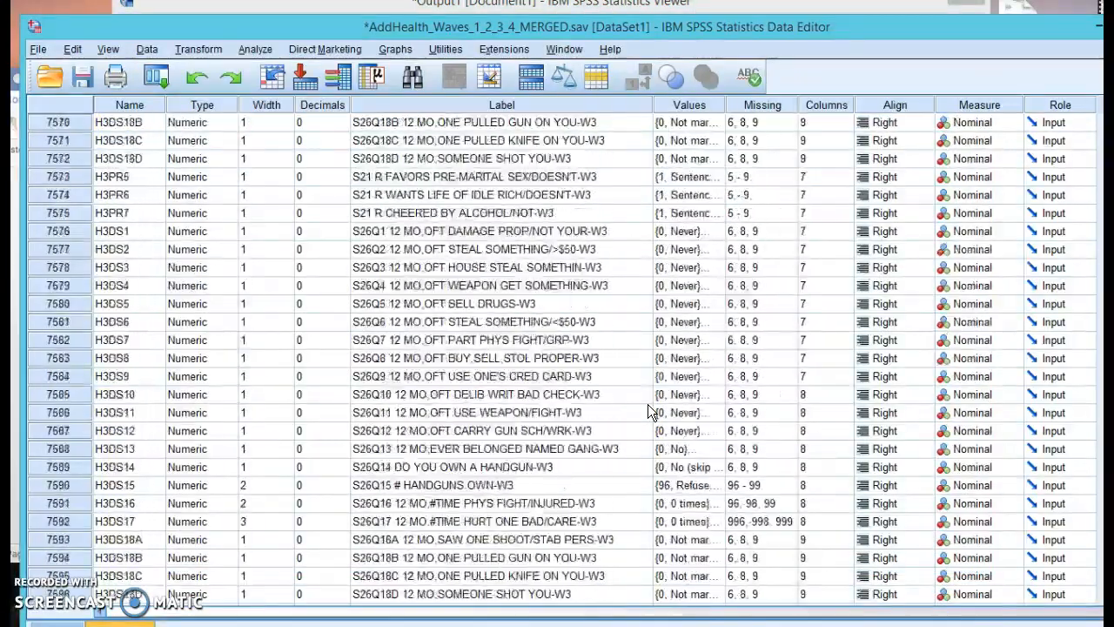
scroll(648, 411, "down", 20)
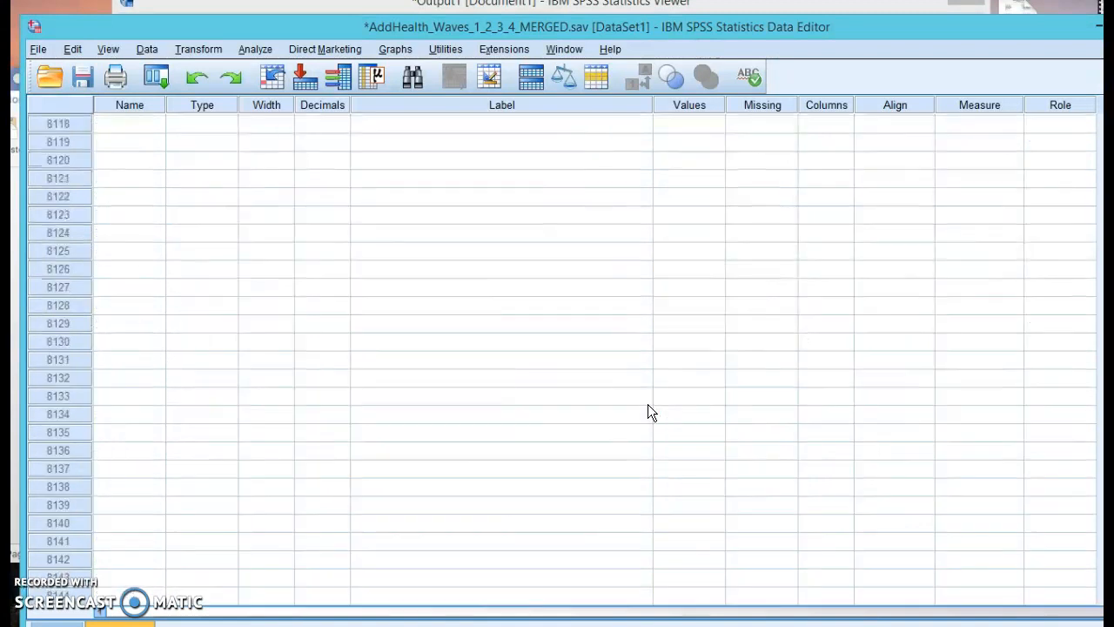
scroll(637, 399, "up", 20)
scroll(637, 399, "down", 14)
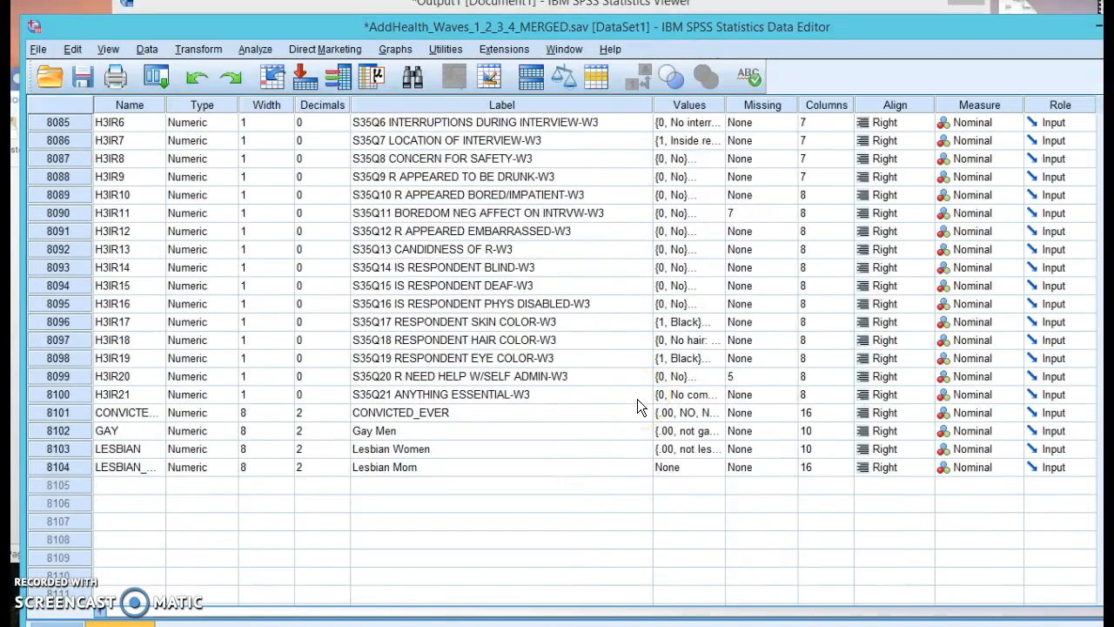
left_click_drag(166, 105, 224, 110)
Open the value labels of LESBIAN_MOTHER and add the label "Lesbian Mom" for value 1.
left_click(772, 468)
left_click(772, 468)
type("1")
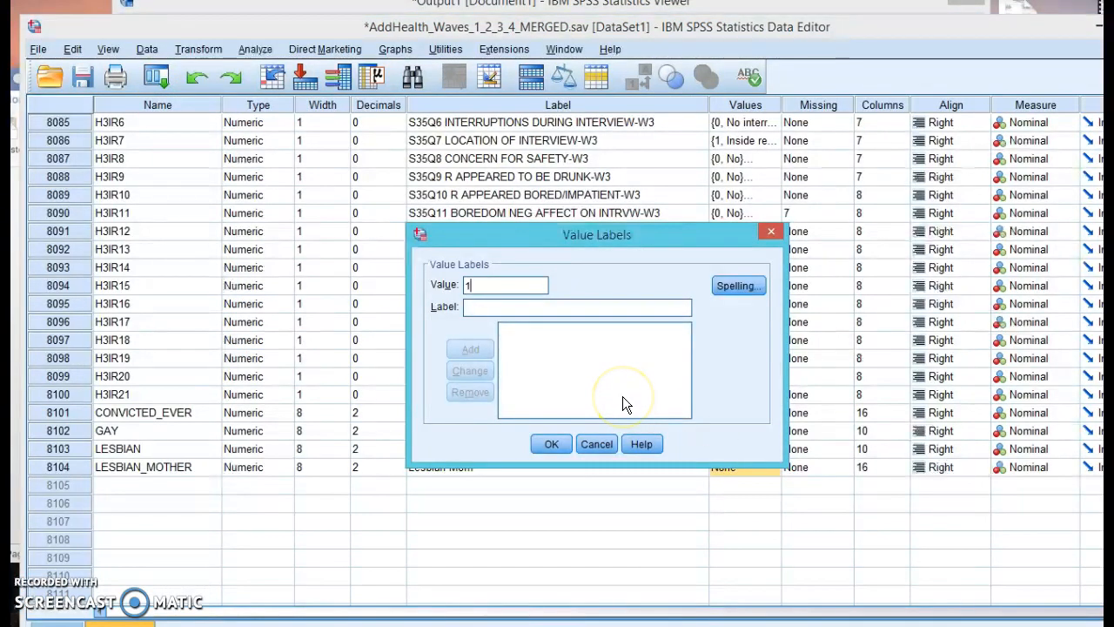
type("Lesb")
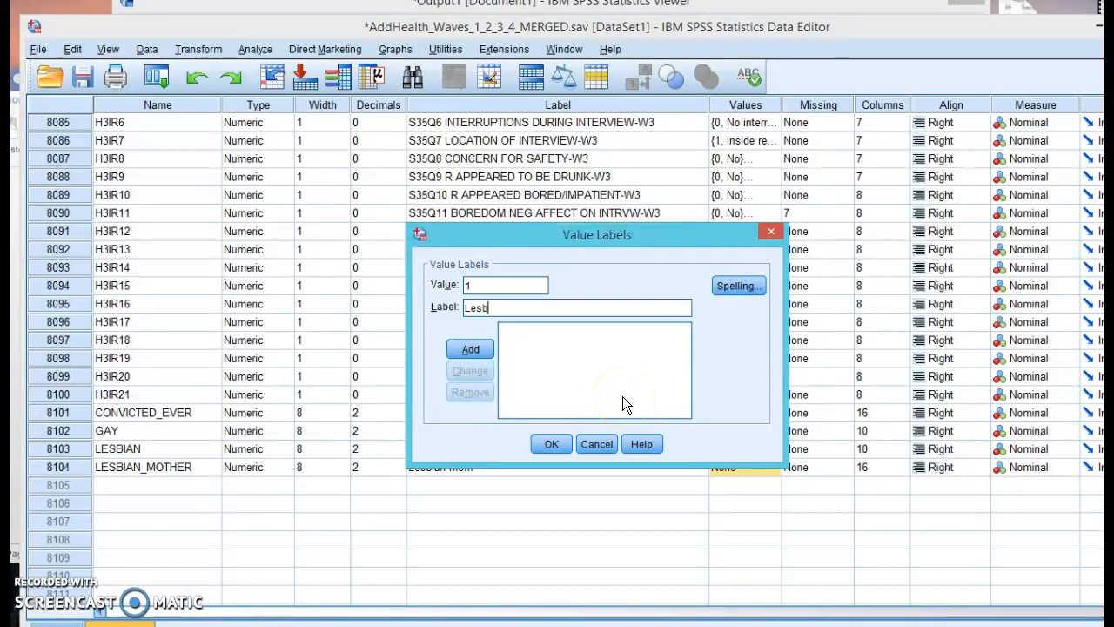
type("ian Mom")
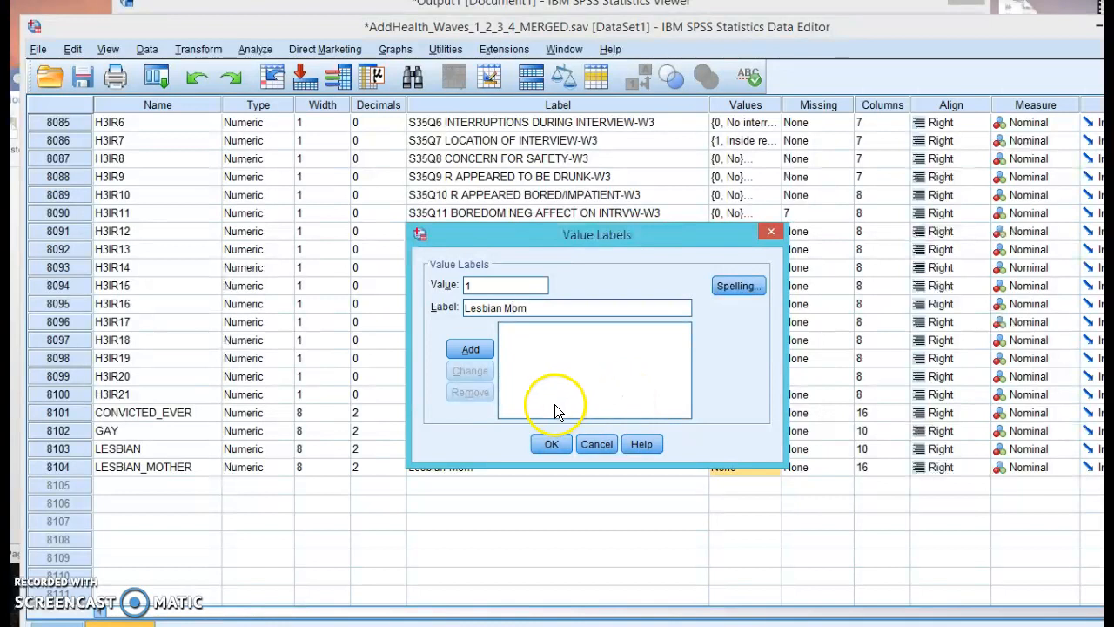
left_click(471, 349)
Add the label "Not Lesbian Mom" for value 0 and accept the value labels.
type("0")
key("Tab")
type("Not Lesbian Mom")
left_click(470, 351)
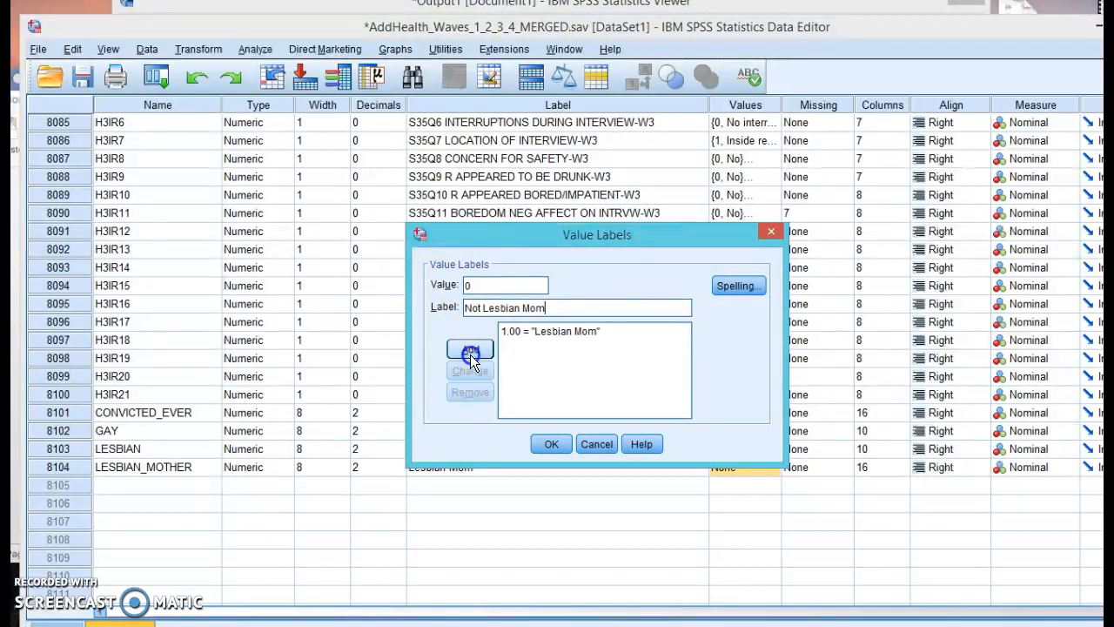
left_click(551, 444)
left_click(259, 474)
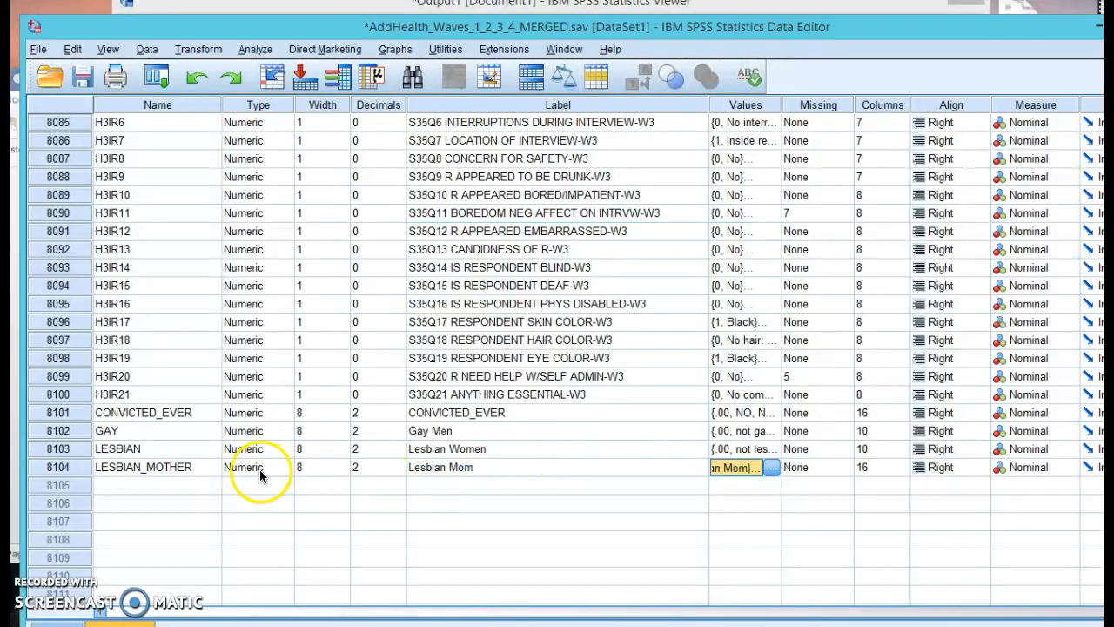
Run descriptive statistics for LESBIAN_MOTHER and examine its frequency table.
left_click(199, 467)
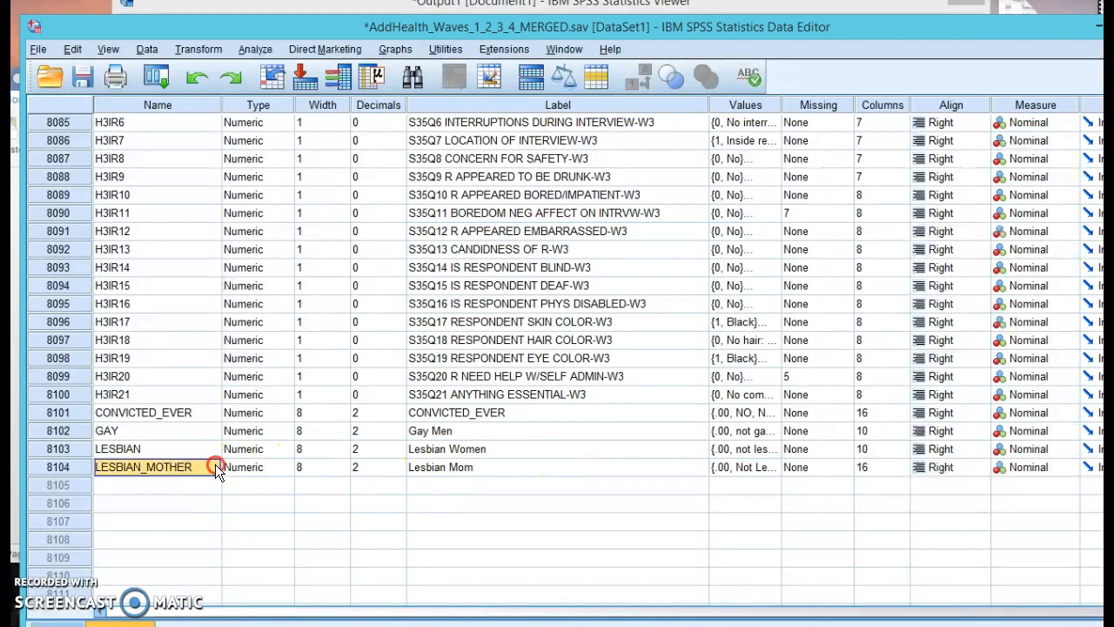
right_click(215, 463)
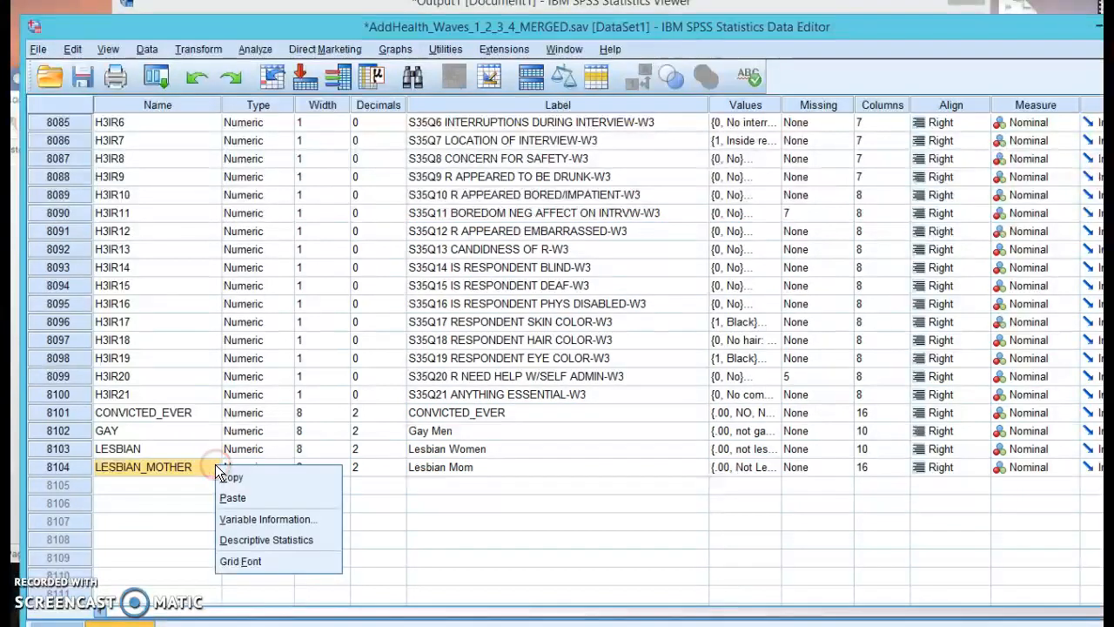
left_click(254, 539)
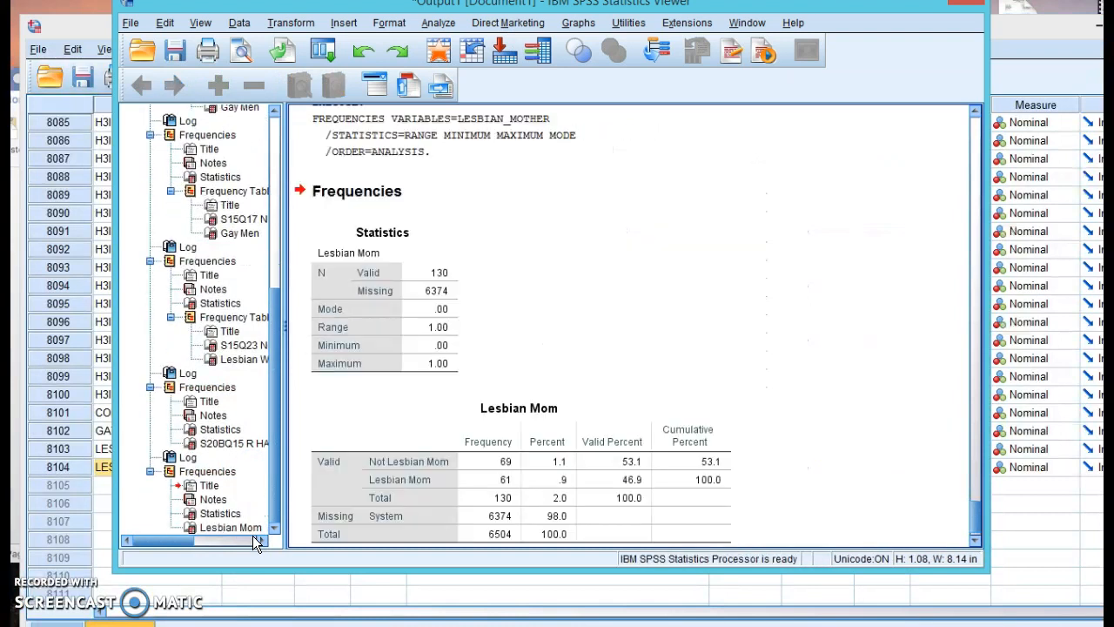
scroll(626, 465, "down", 1)
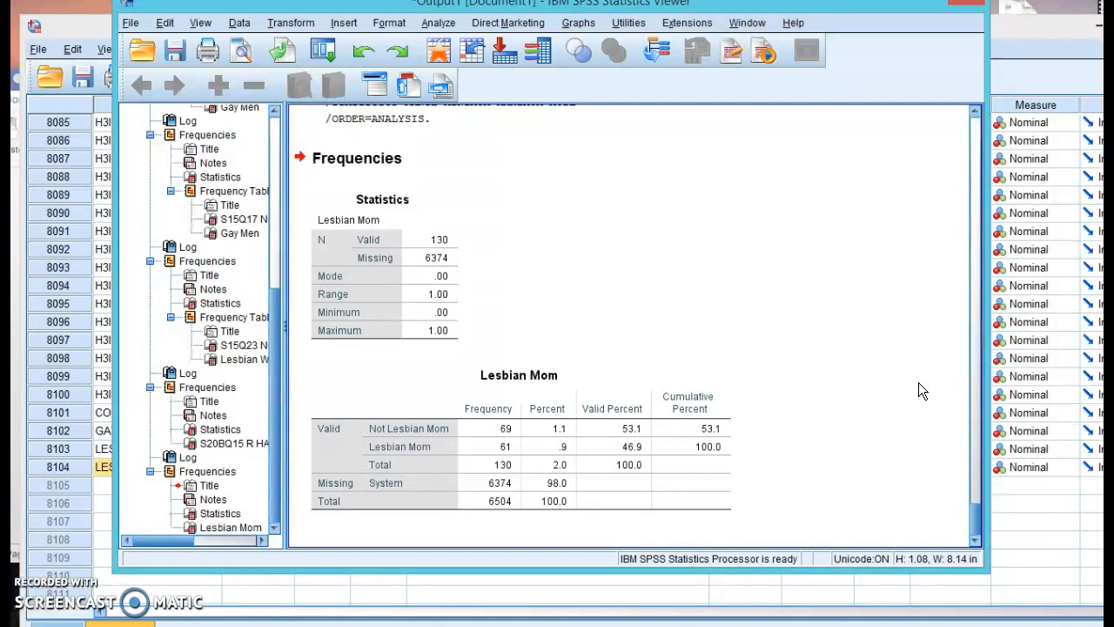
Reopen Recode into Different Variables from the dataset, review the case-selection condition for LESBIAN_MOTHER, and cancel without changes.
left_click(99, 28)
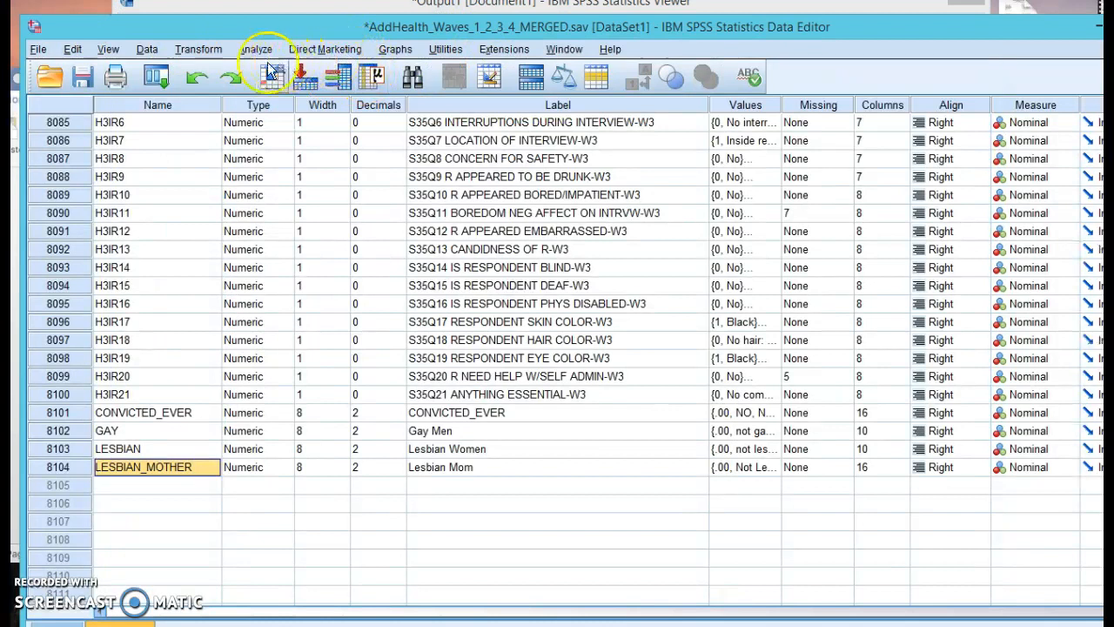
left_click(217, 51)
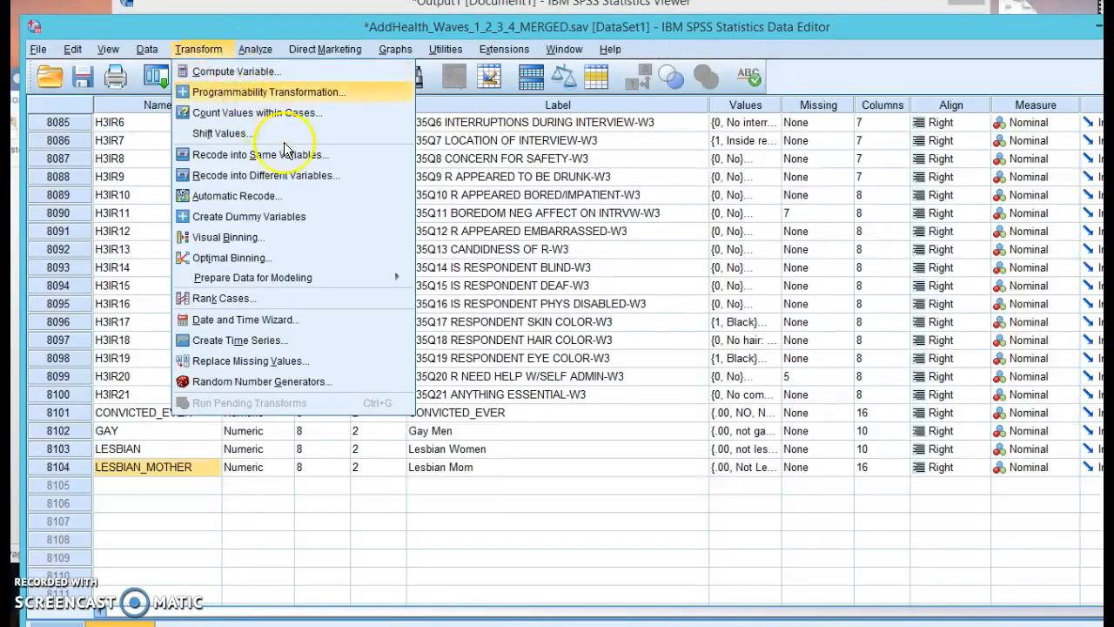
left_click(315, 180)
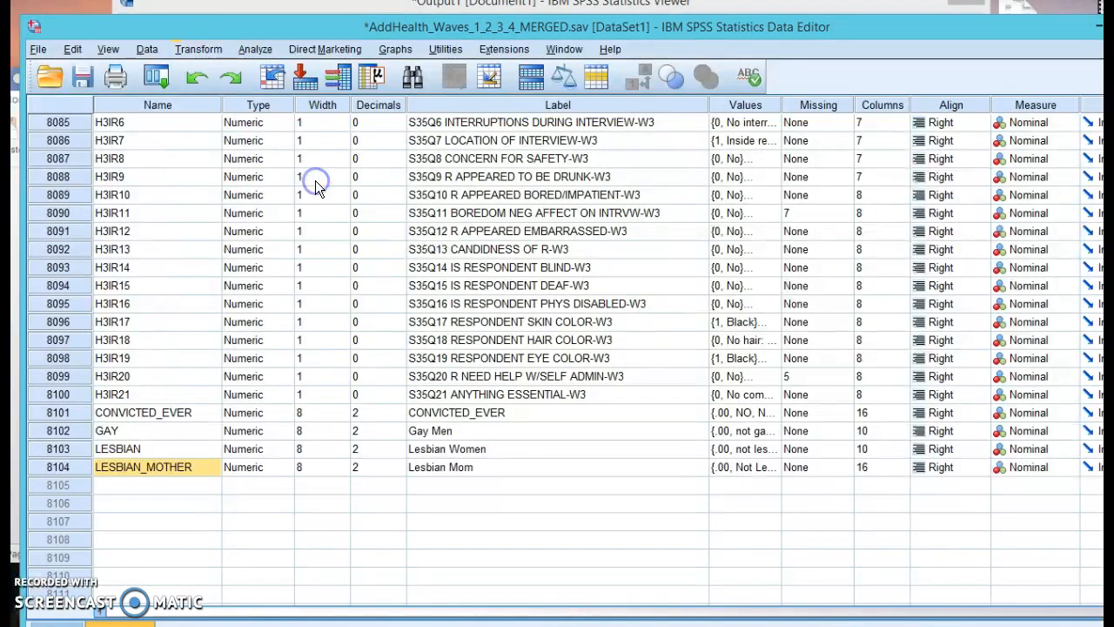
left_click(534, 235)
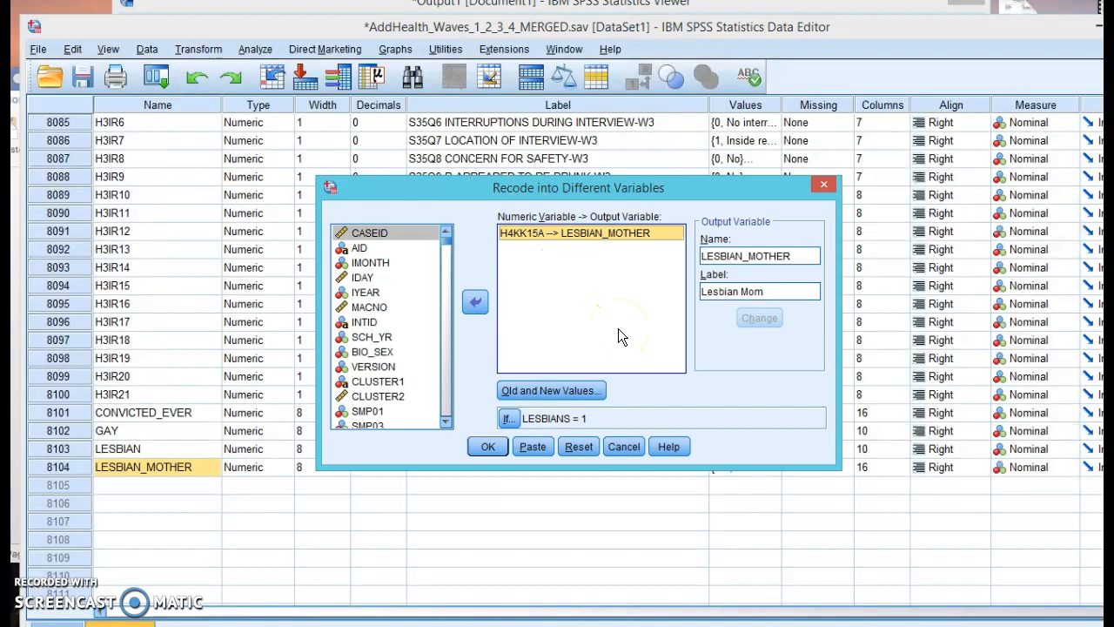
left_click(513, 420)
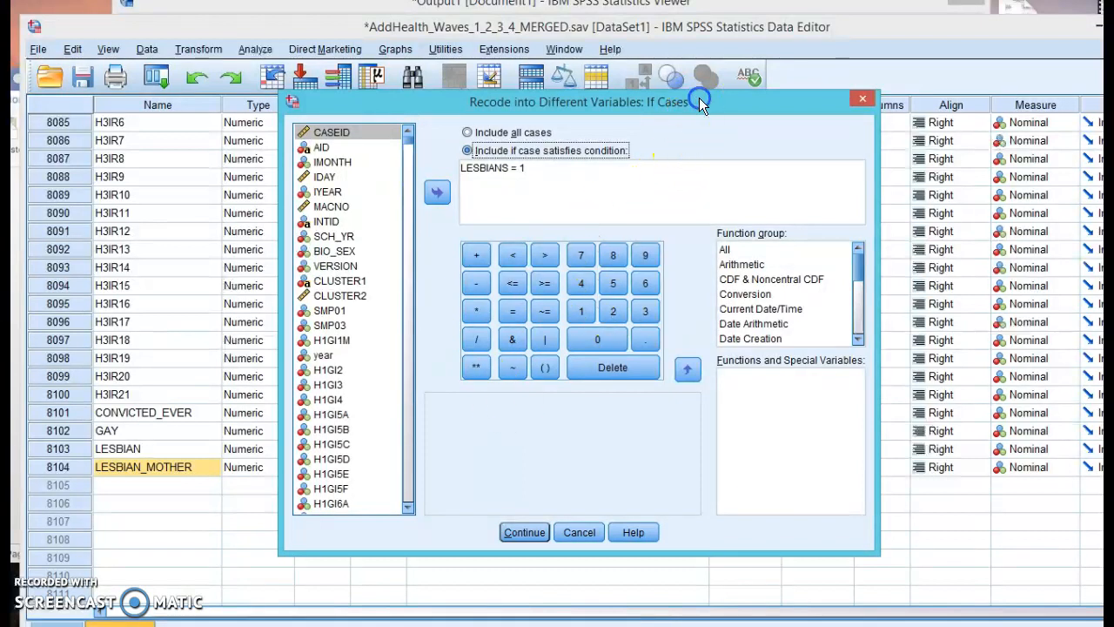
left_click(587, 537)
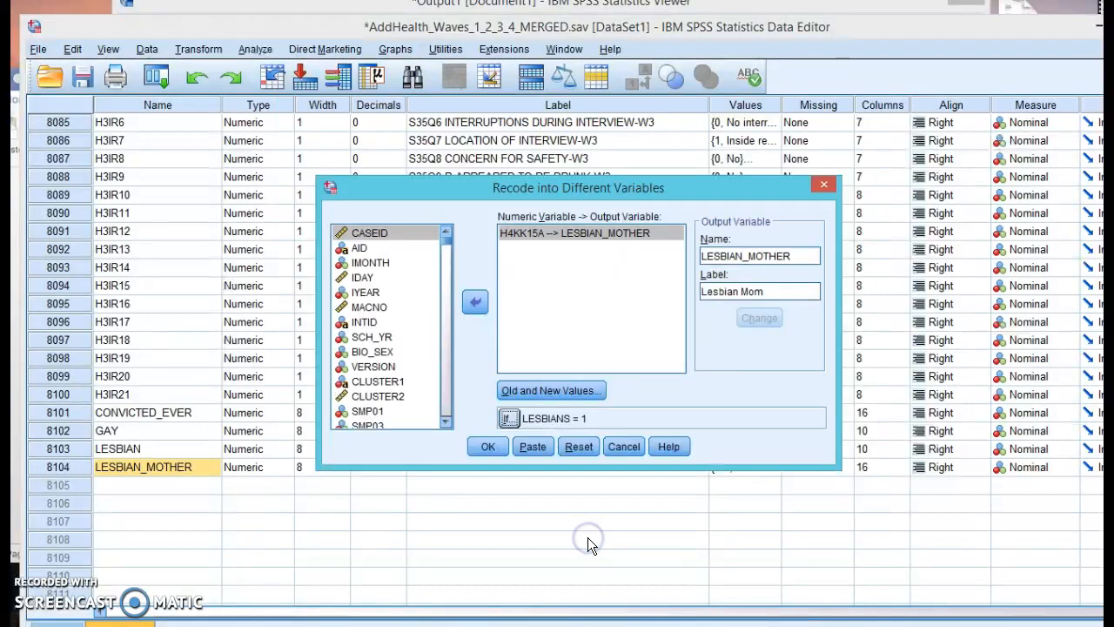
left_click(532, 539)
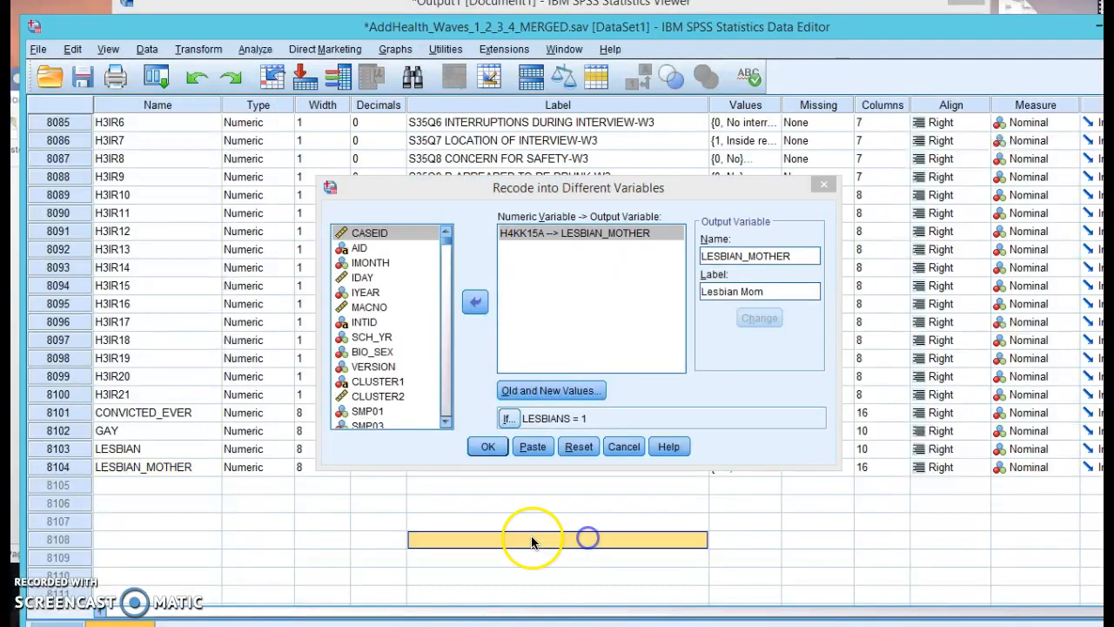
left_click(621, 445)
Switch to the CCJ3701 Lab #5 document in Word and read questions 6 and 7 and the bivariate comparison instructions.
key("super+Tab")
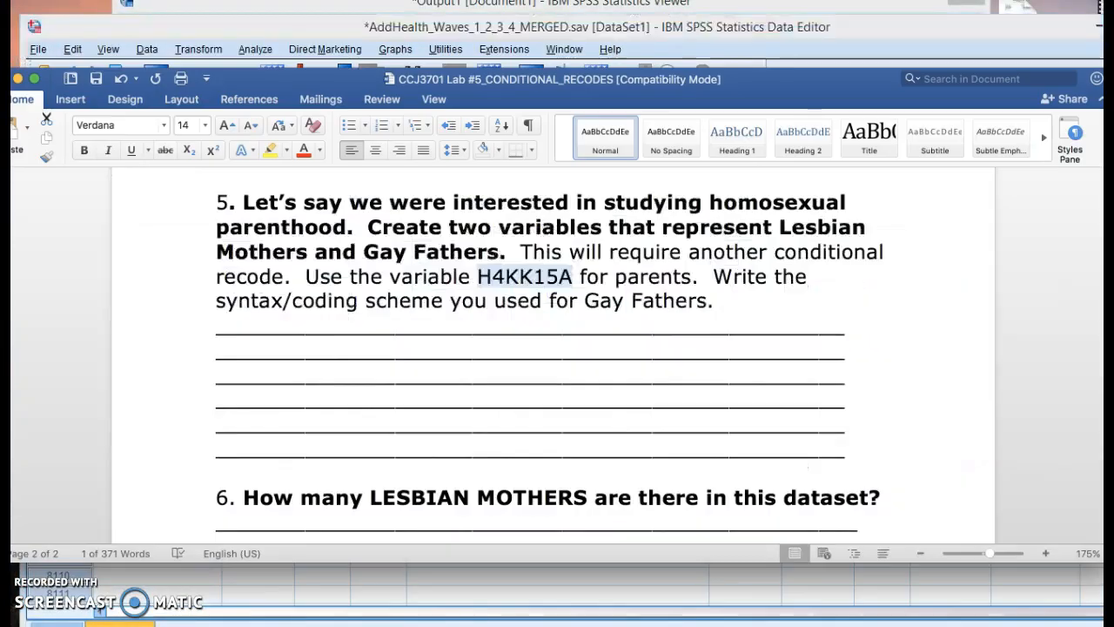
left_click(586, 278)
scroll(585, 277, "down", 5)
scroll(586, 277, "down", 9)
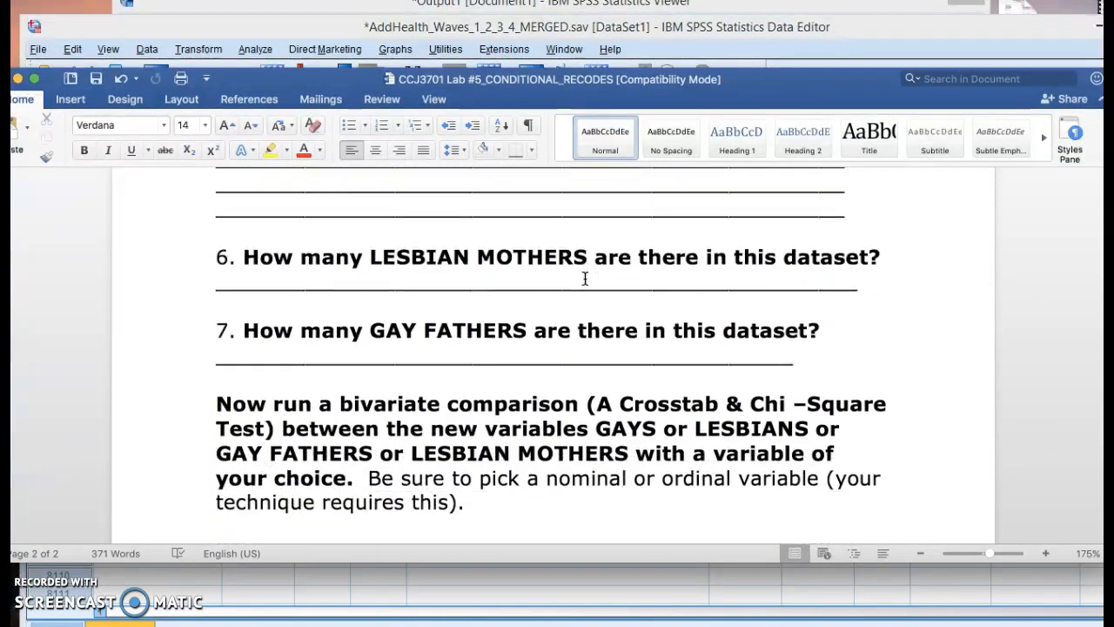
scroll(586, 278, "down", 2)
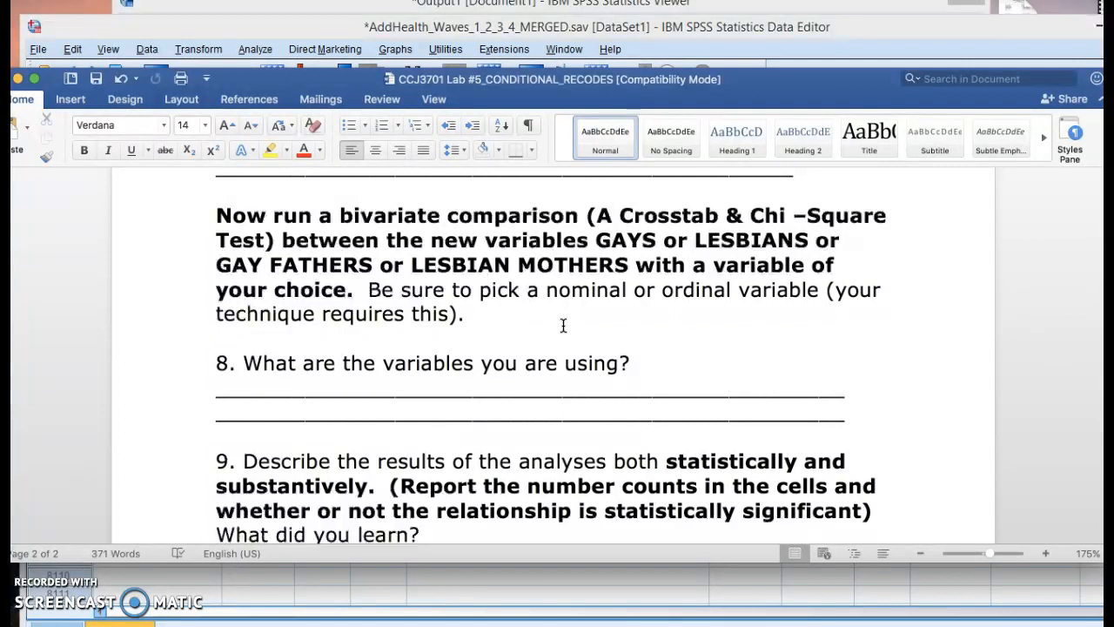
Highlight the nominal or ordinal variable requirement and the variable names GAYS and LESBIANS in the crosstab instructions.
left_click_drag(527, 292, 775, 305)
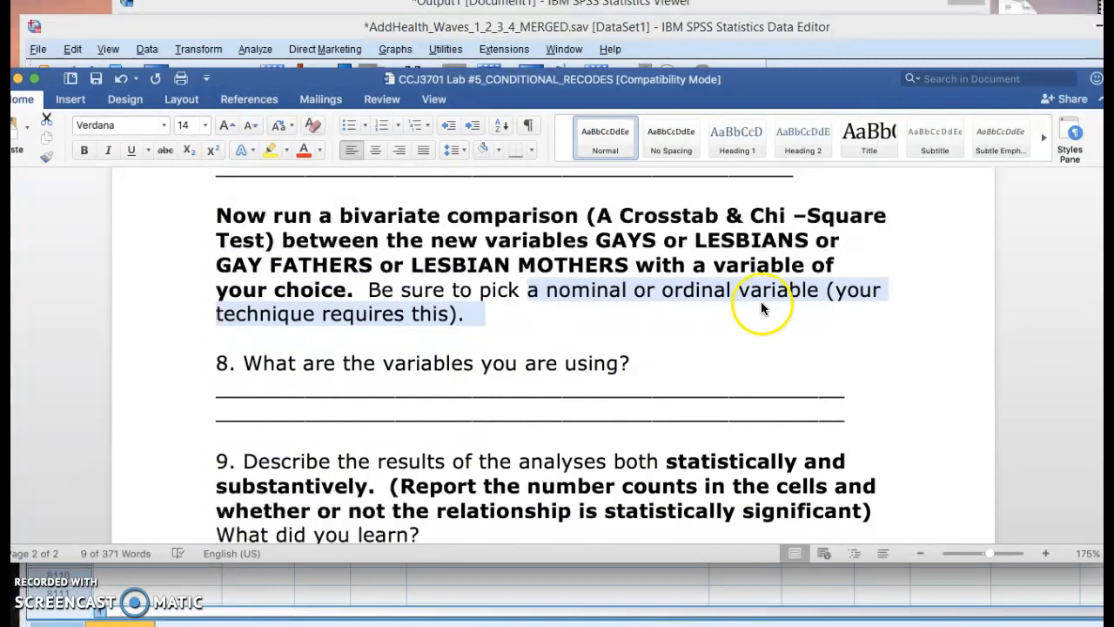
left_click(505, 394)
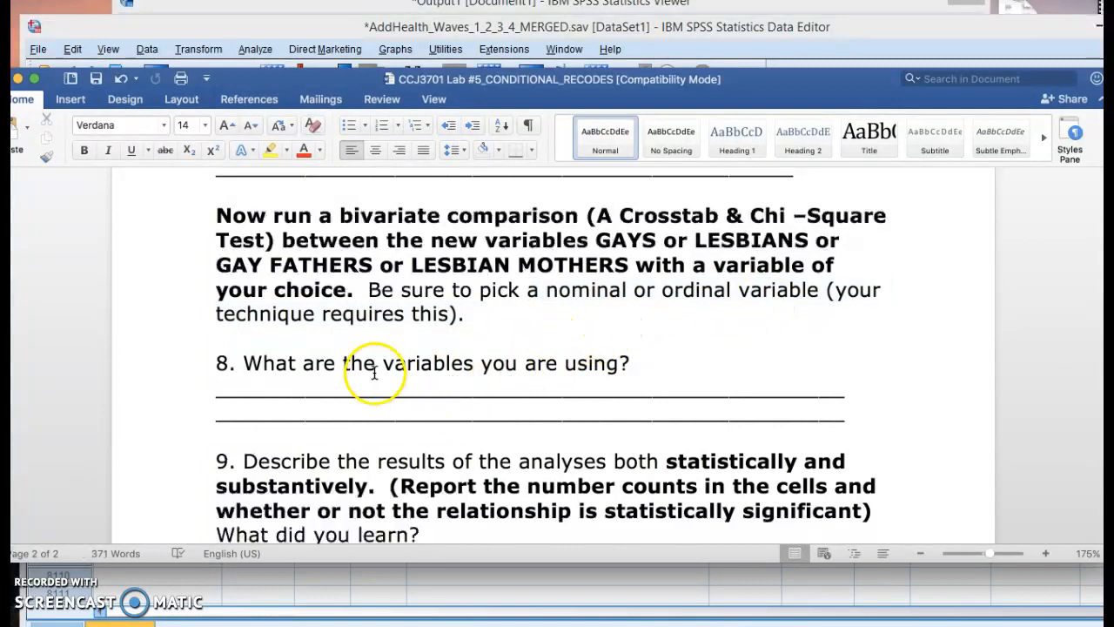
left_click_drag(661, 238, 595, 240)
left_click_drag(696, 240, 809, 254)
left_click(512, 337)
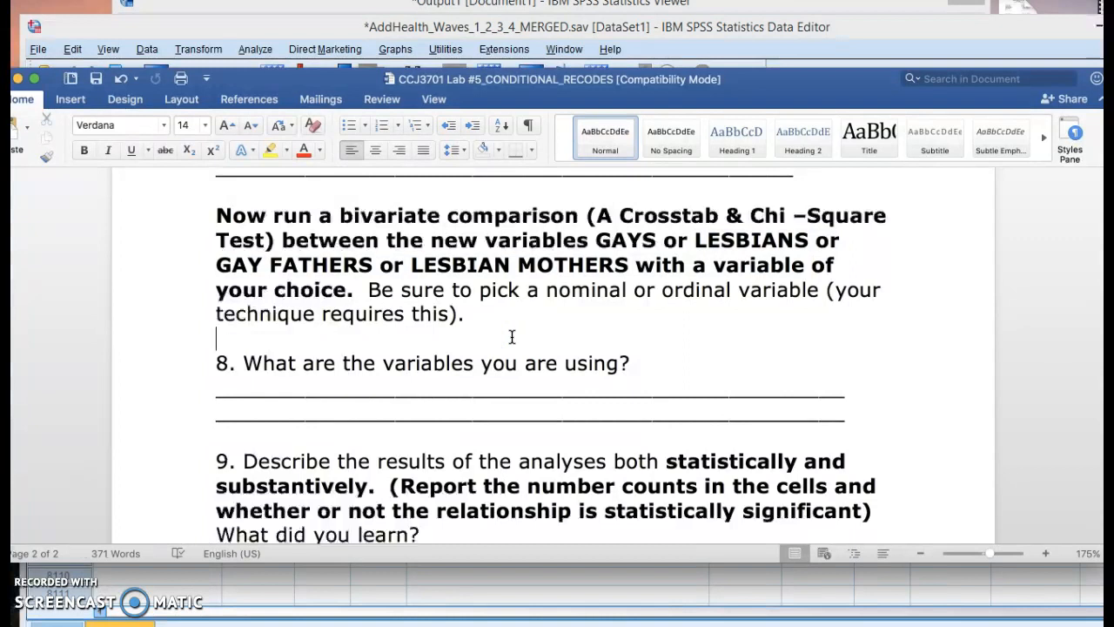
Read question 9 on describing the results and highlight the Significance Levels key below its answer lines.
left_click(561, 353)
scroll(561, 353, "down", 1)
scroll(561, 352, "down", 8)
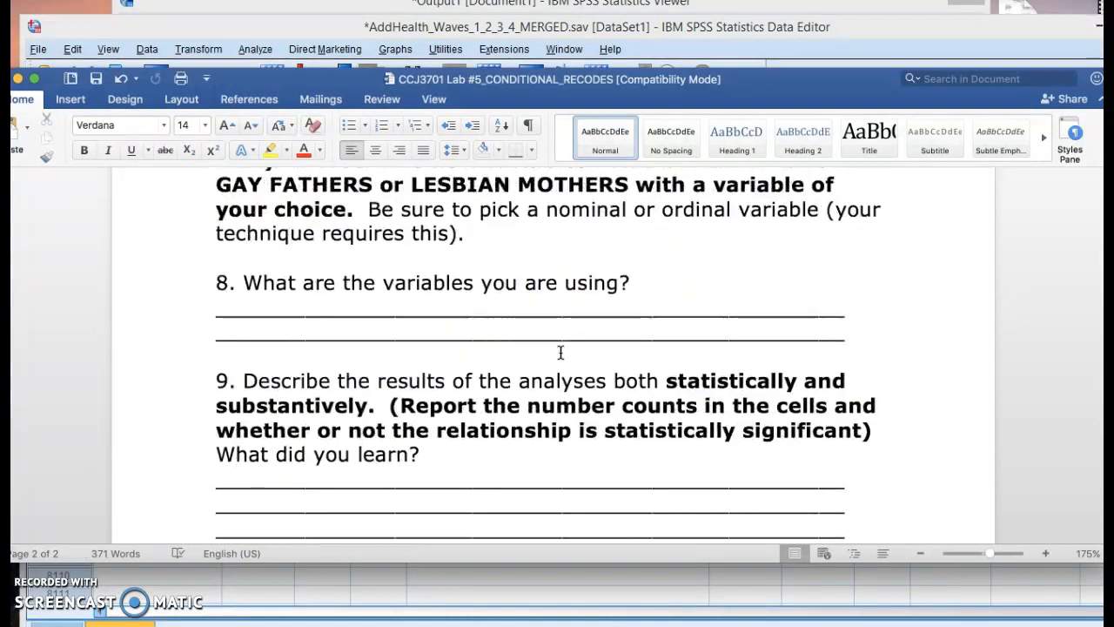
scroll(560, 353, "down", 1)
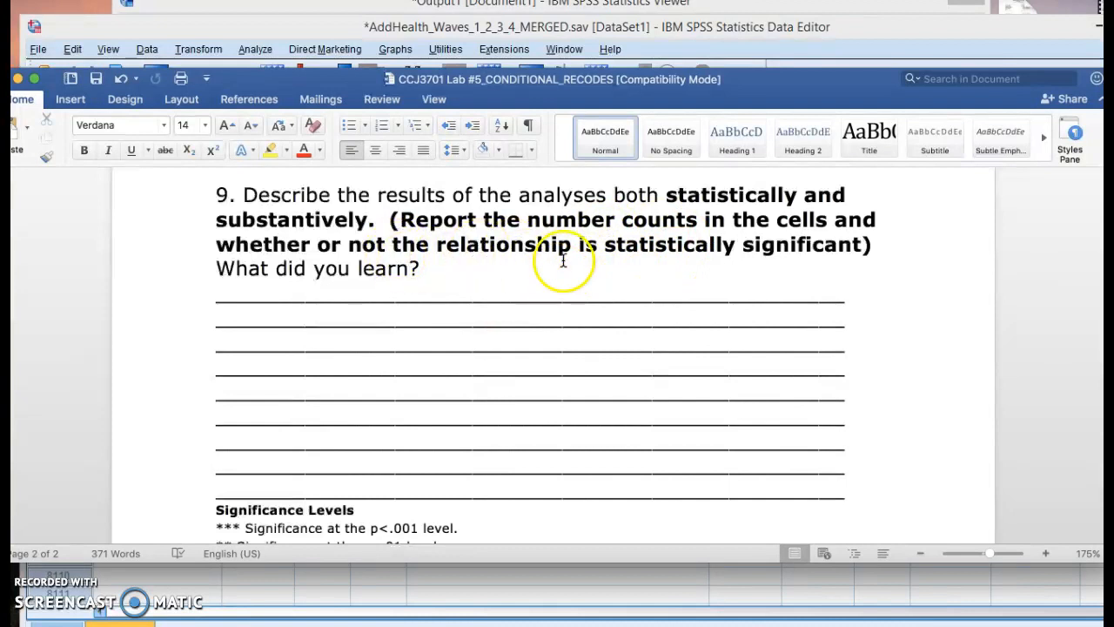
scroll(535, 331, "down", 2)
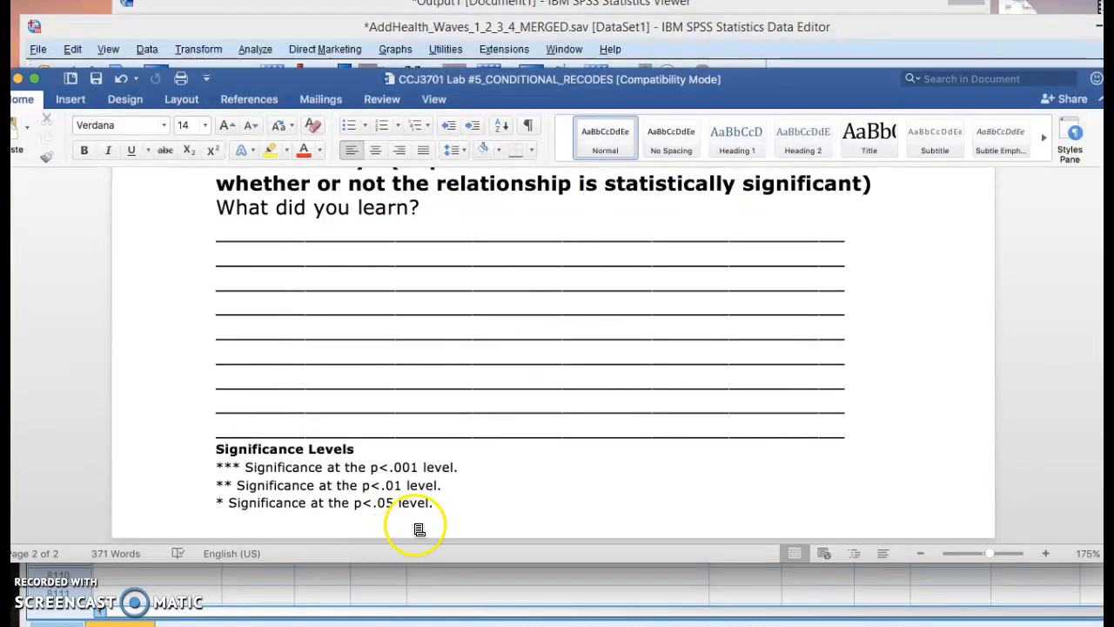
left_click_drag(445, 508, 205, 453)
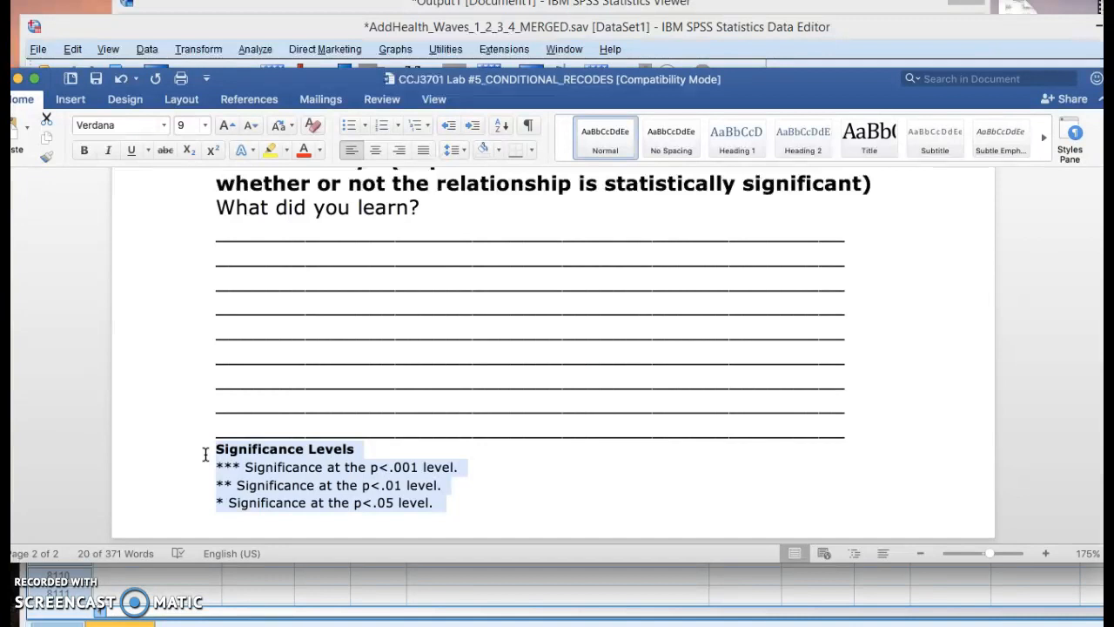
left_click(492, 365)
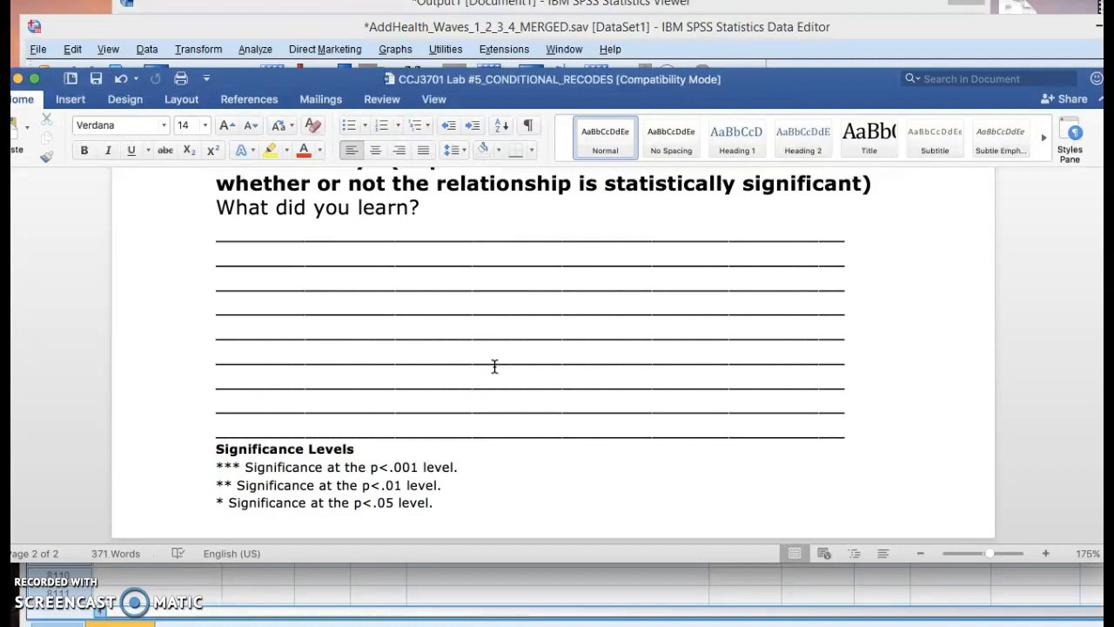
Review questions 8 and 9 again and highlight the words "the variables you" in question 8.
left_click(540, 383)
scroll(541, 383, "up", 2)
scroll(540, 383, "up", 2)
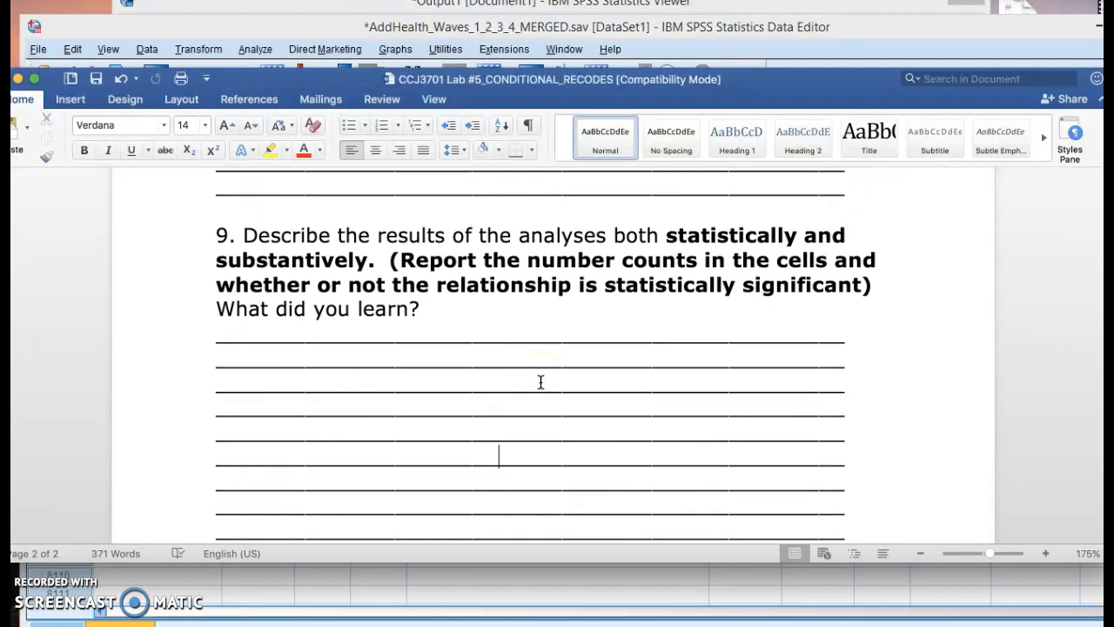
scroll(541, 382, "up", 5)
scroll(540, 383, "down", 8)
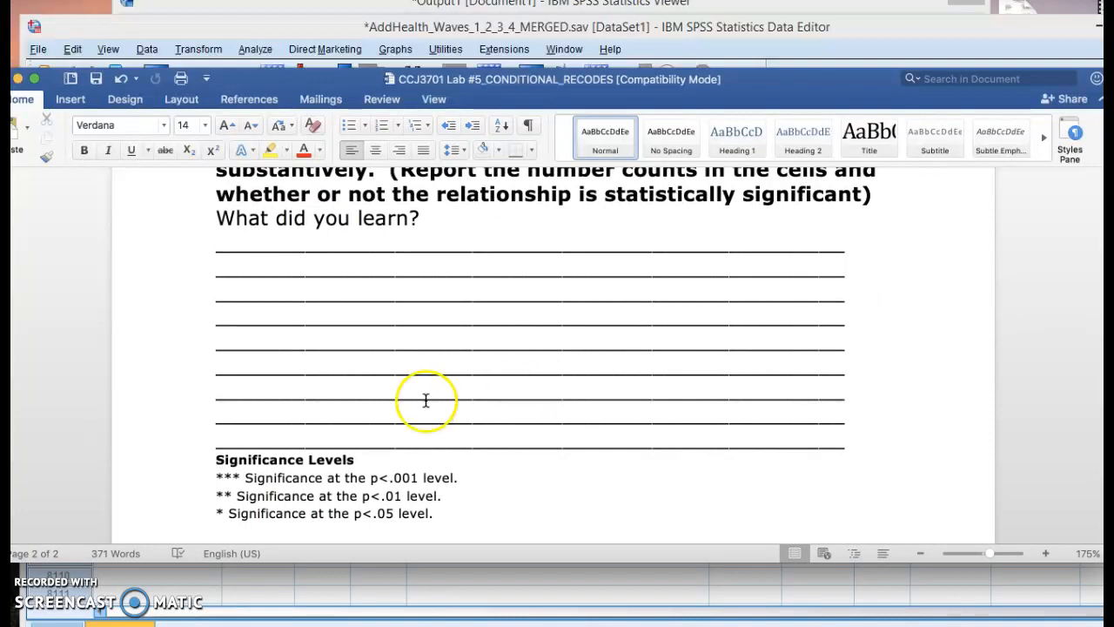
scroll(489, 345, "up", 4)
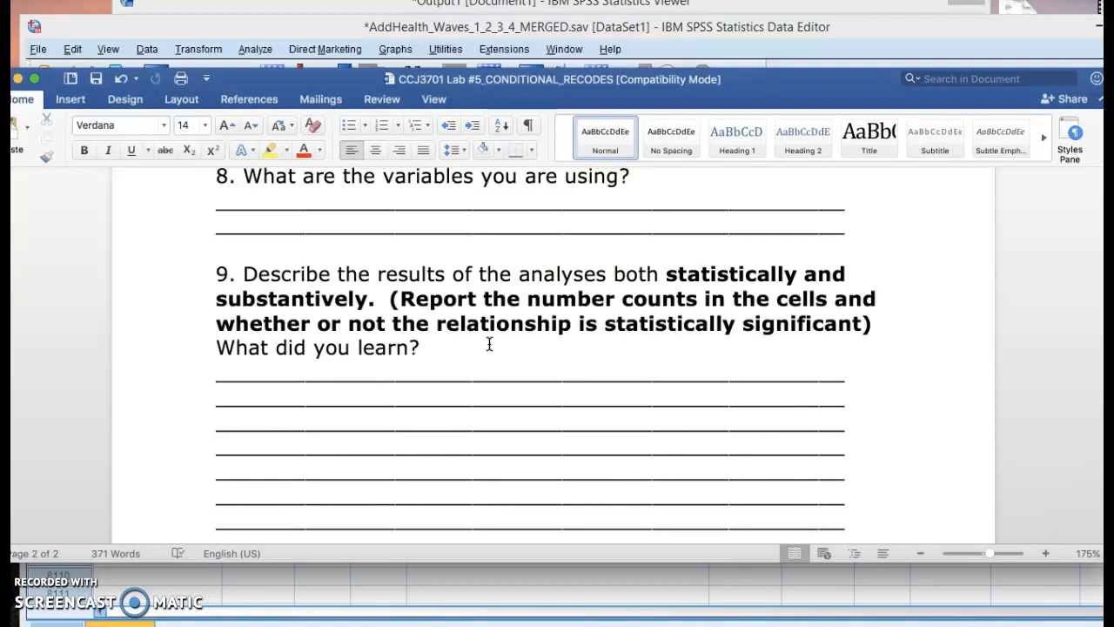
scroll(489, 344, "up", 4)
left_click_drag(522, 320, 369, 320)
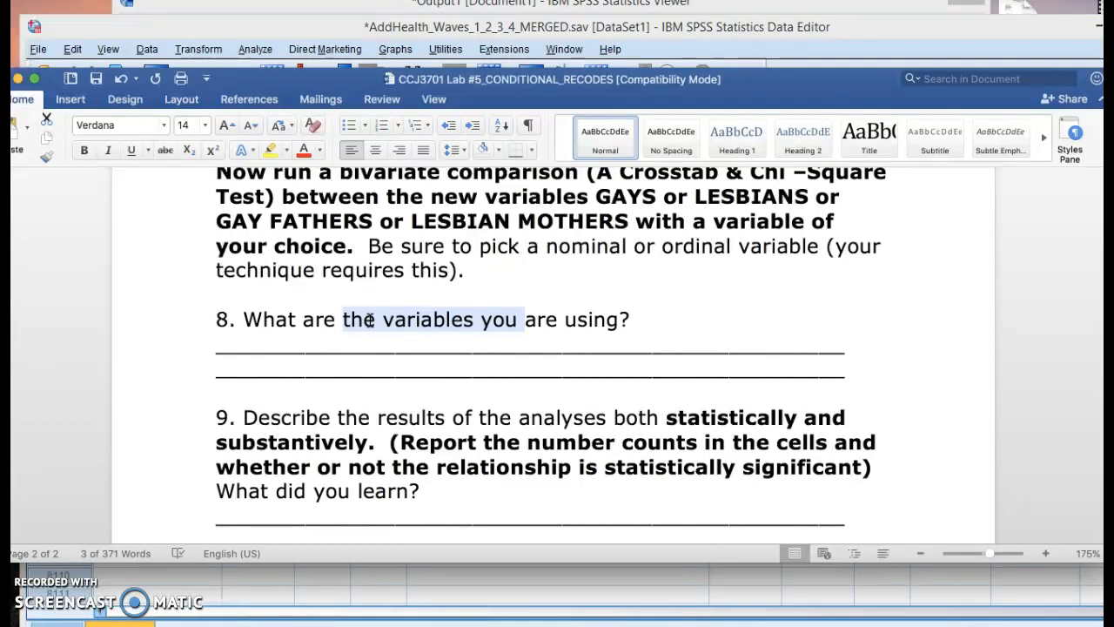
Clear the text selection in question 8 and look over the bivariate comparison instructions and questions 8 and 9.
left_click(532, 372)
scroll(532, 372, "down", 5)
scroll(532, 368, "up", 8)
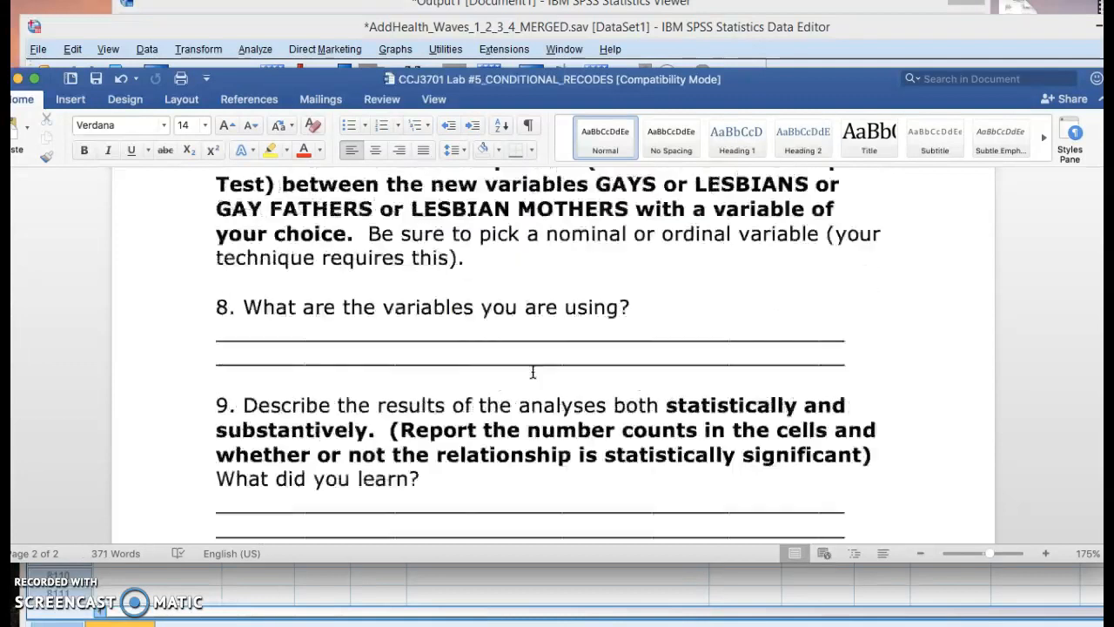
scroll(527, 372, "up", 5)
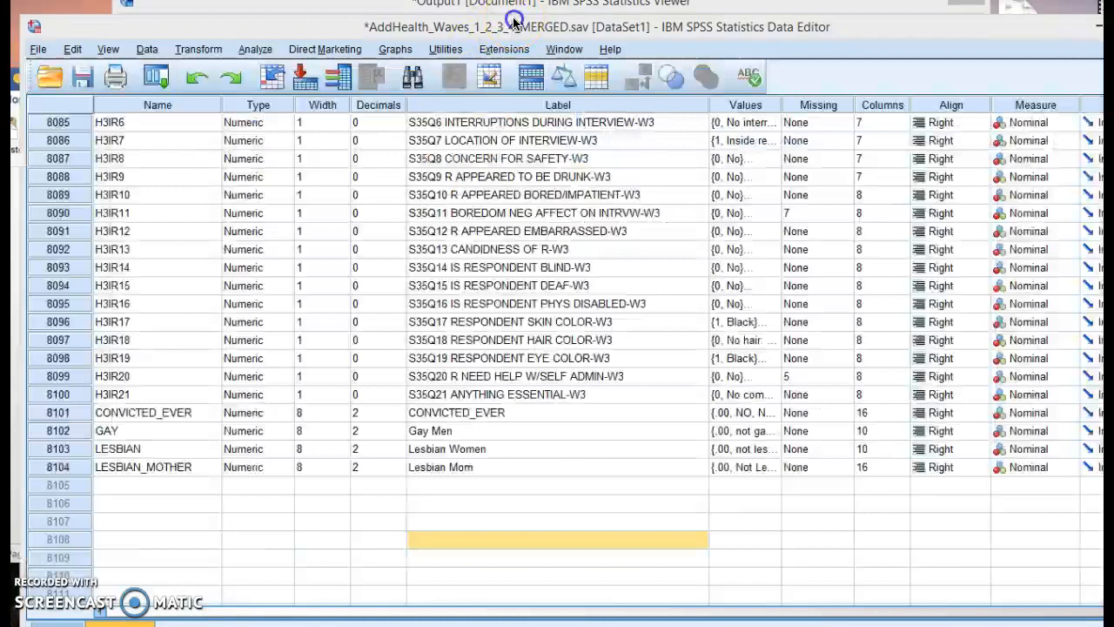
Switch to the SPSS Data Editor for AddHealth_Waves_1_2_3_4_MERGED.sav and create a new, empty syntax file.
left_click(514, 26)
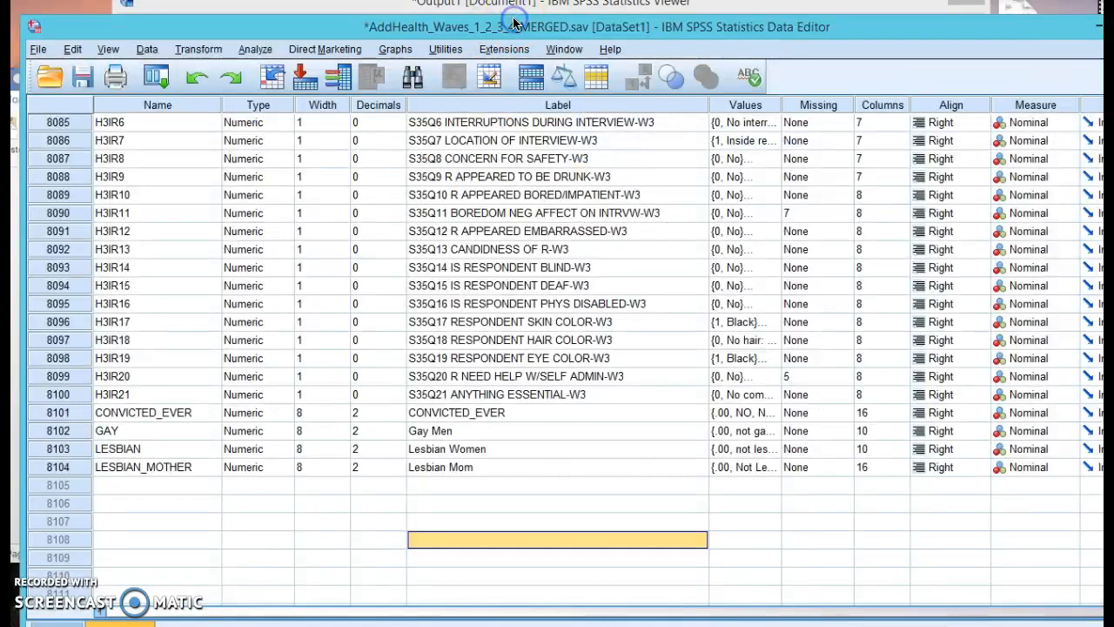
left_click(38, 49)
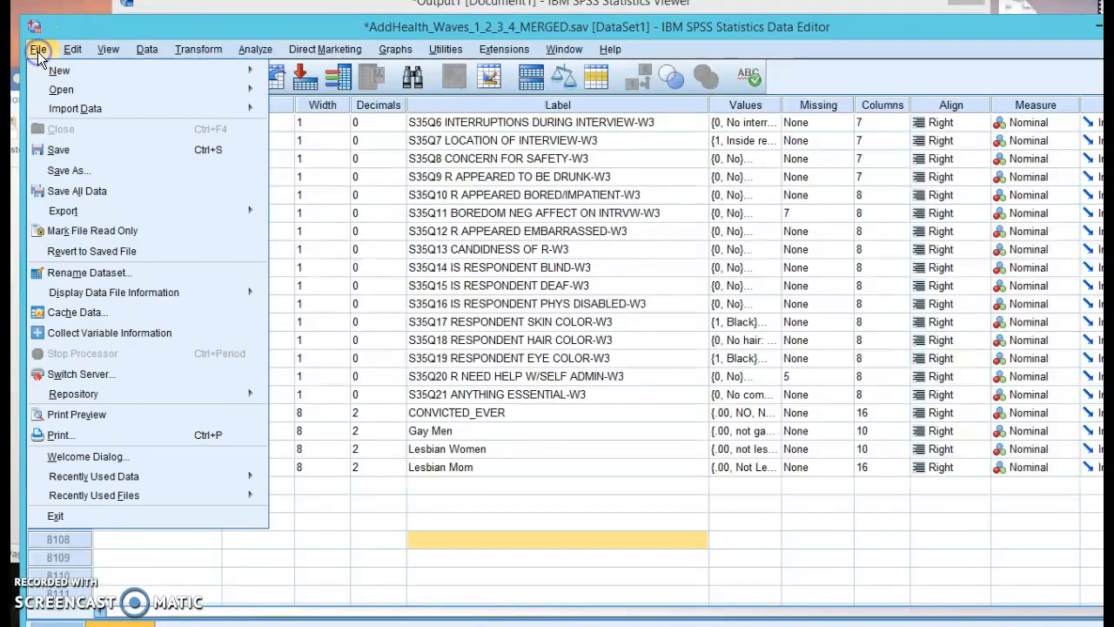
mouse_move(130, 73)
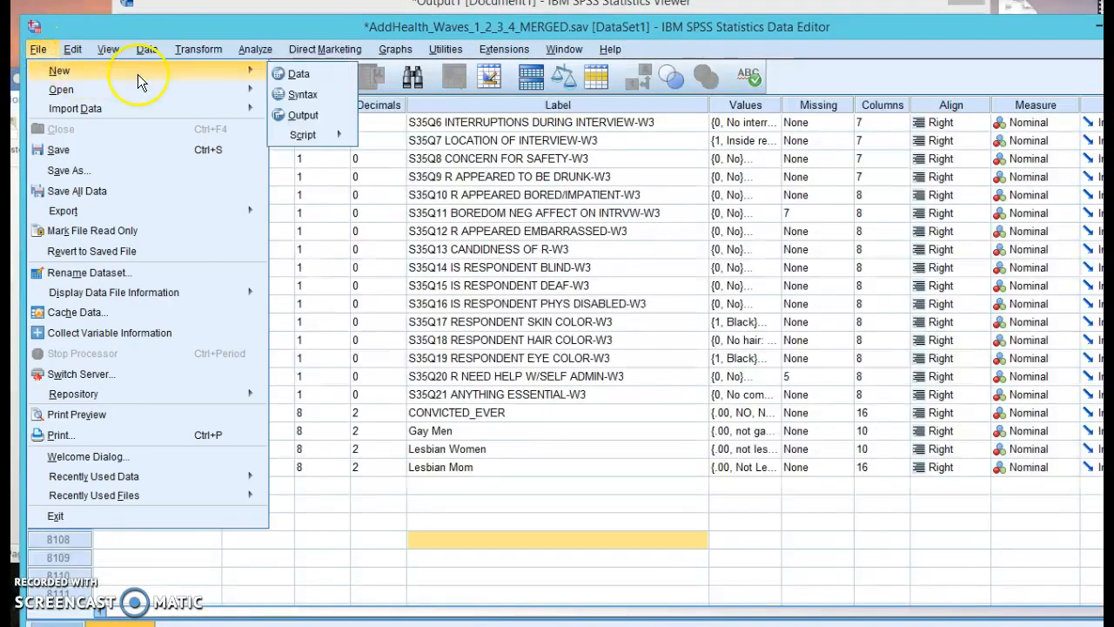
left_click(289, 90)
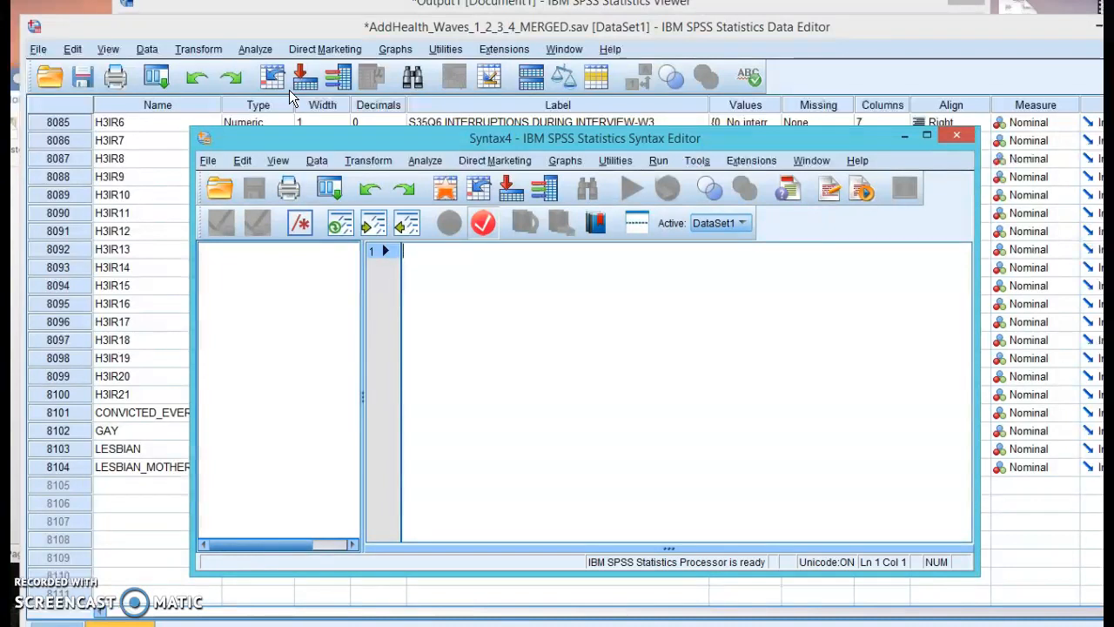
left_click(212, 162)
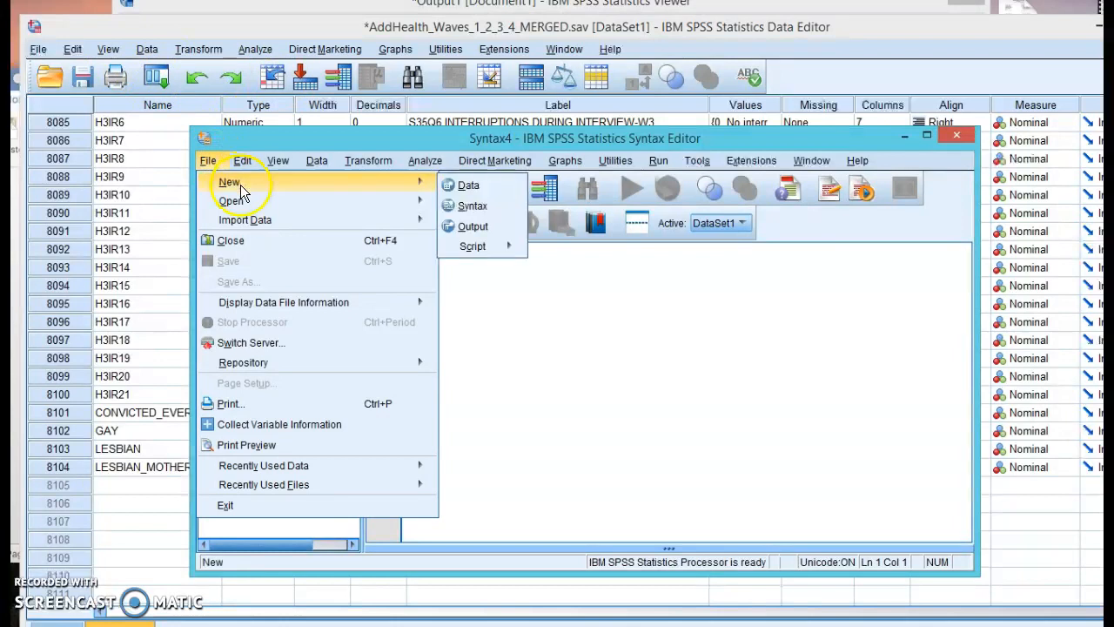
left_click(457, 260)
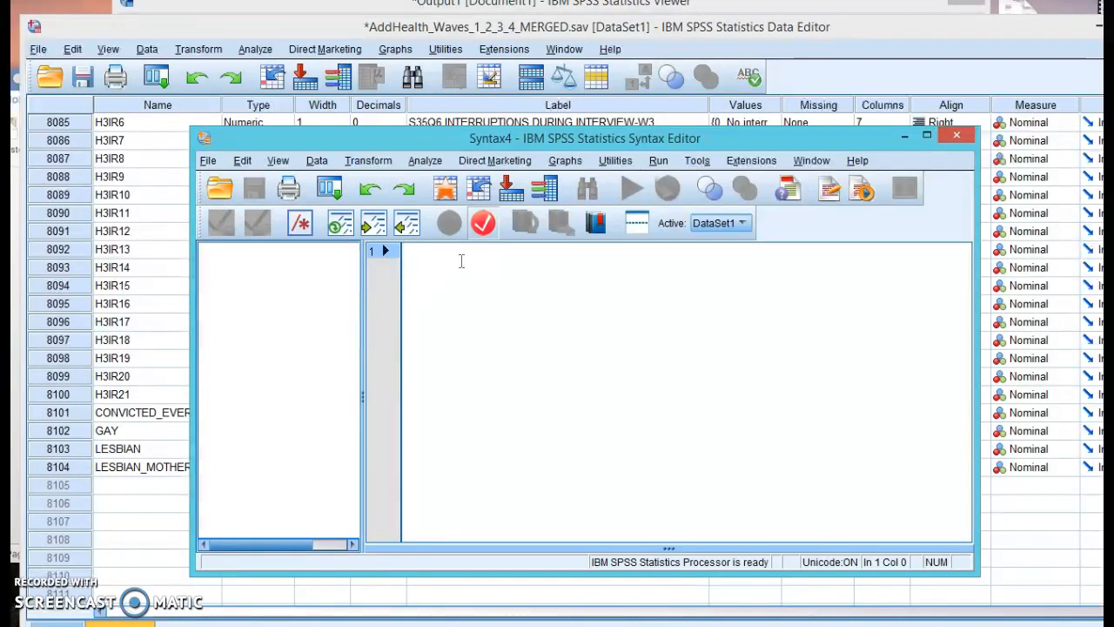
Write the note "this is my gay variables" on the first line of the new syntax file.
type("this is")
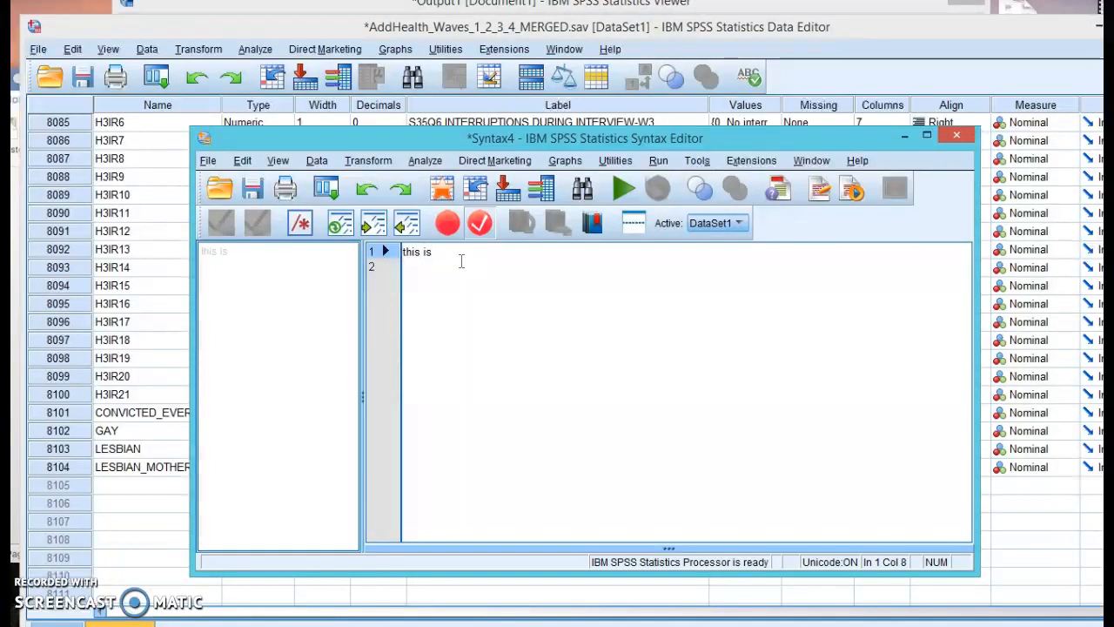
type(" my gay v")
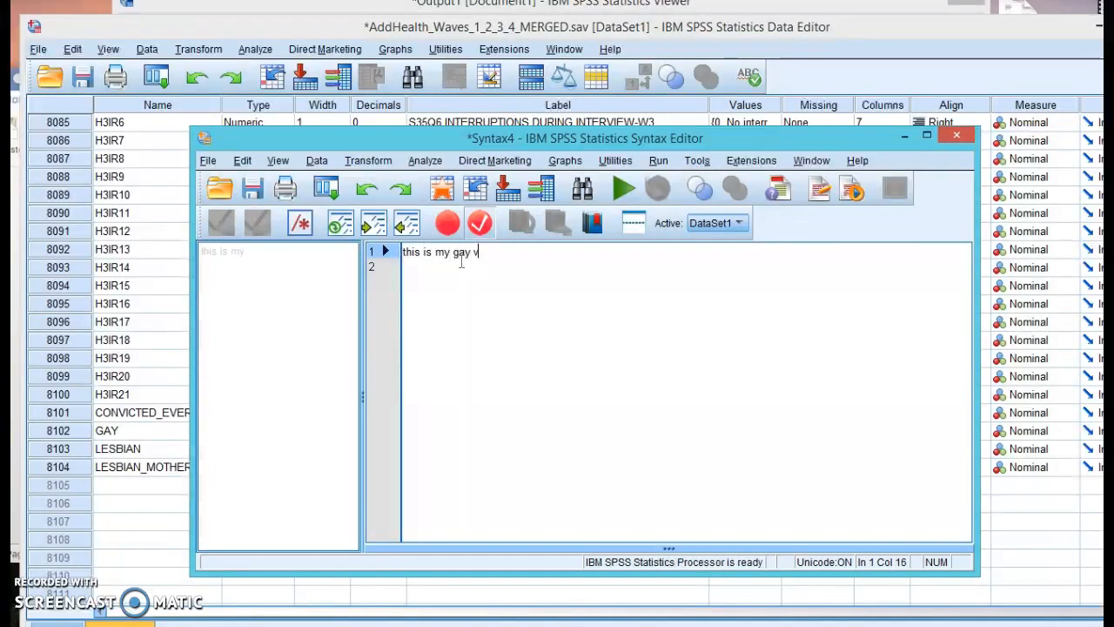
type("ariables")
key("Return")
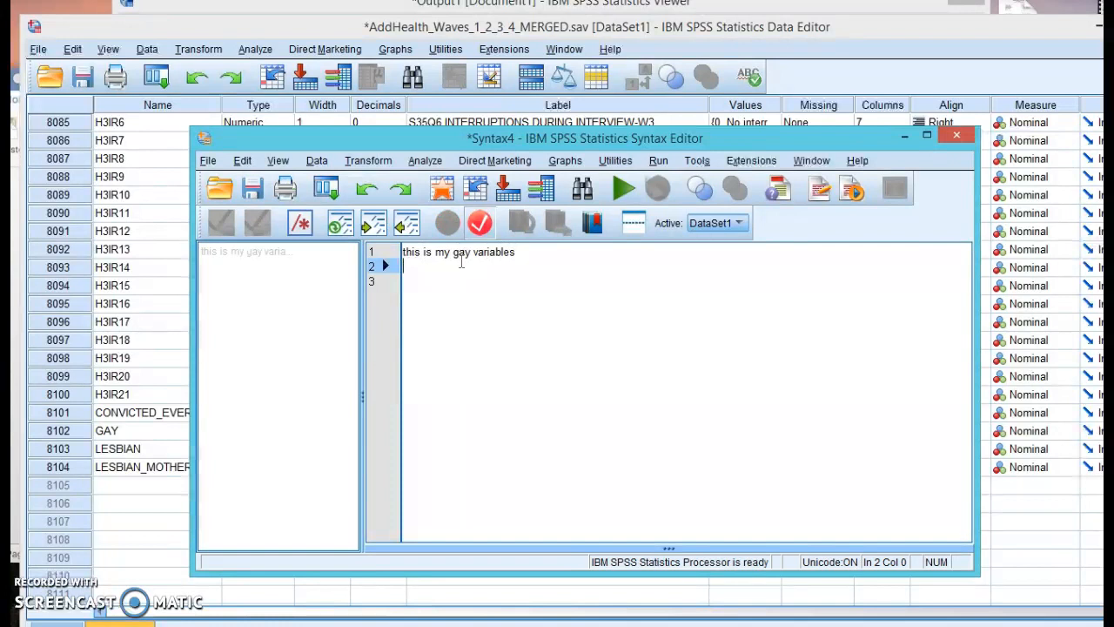
Add the command word "recode" on line 3 of the syntax, leaving line 2 blank.
key("Return")
type("rtecode")
key("BackSpace")
key("BackSpace")
key("BackSpace")
key("BackSpace")
key("BackSpace")
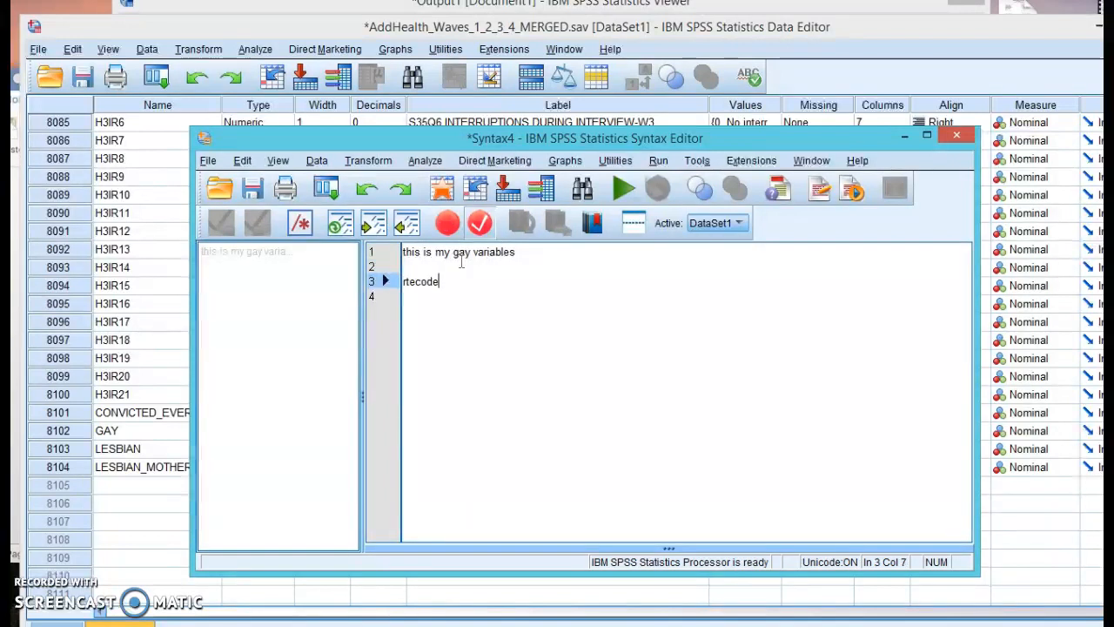
key("BackSpace")
key("BackSpace")
key("BackSpace")
type("ecode")
key("Left")
key("Left")
key("Left")
key("Left")
key("Left")
type("r")
left_click(490, 276)
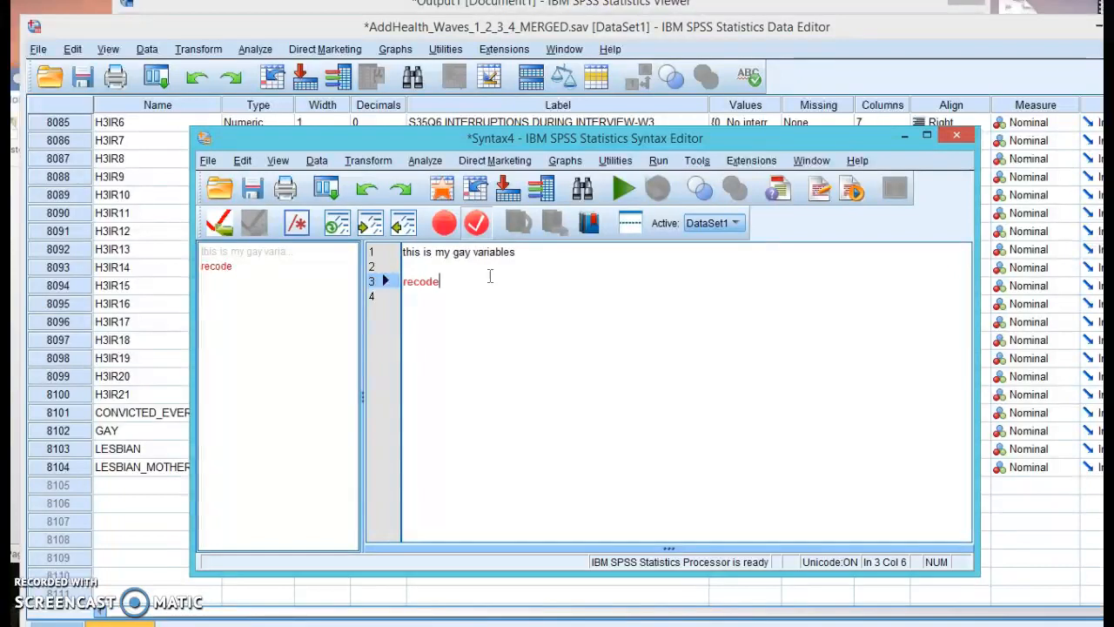
left_click(444, 312)
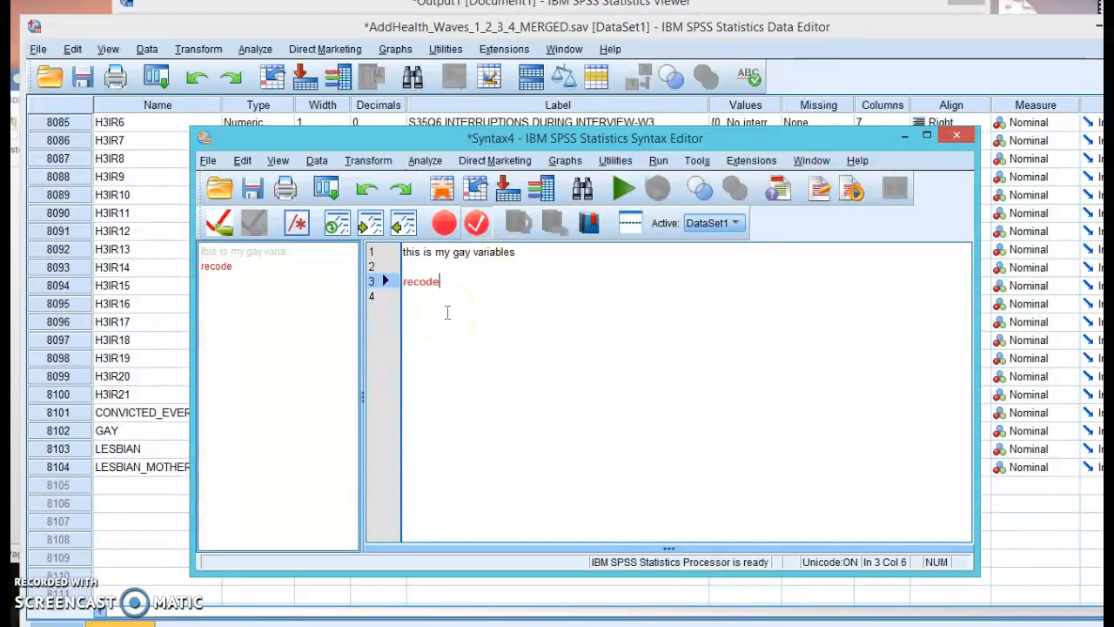